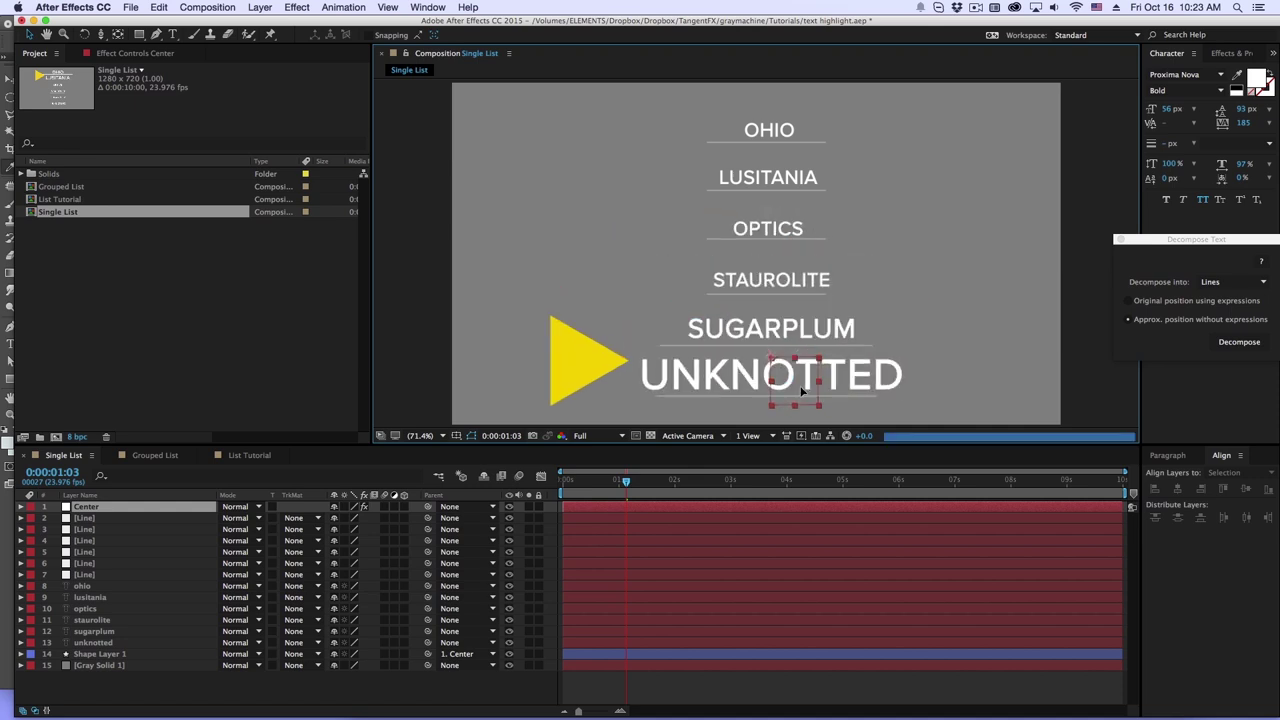
Step: Move the Center null up to the STAUROLITE line in the Single List composition
{"action": "left_click_drag", "start_coordinate": [801, 391], "coordinate": [799, 310]}
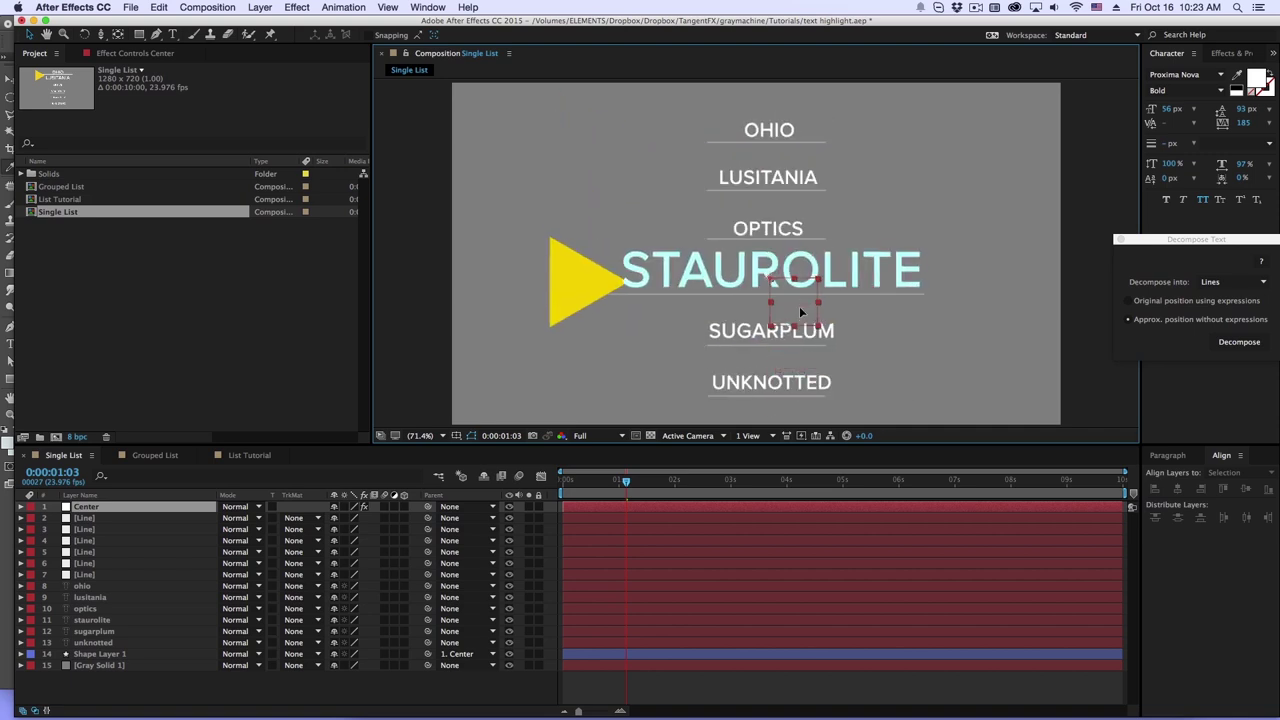
{"action": "key", "text": "comma"}
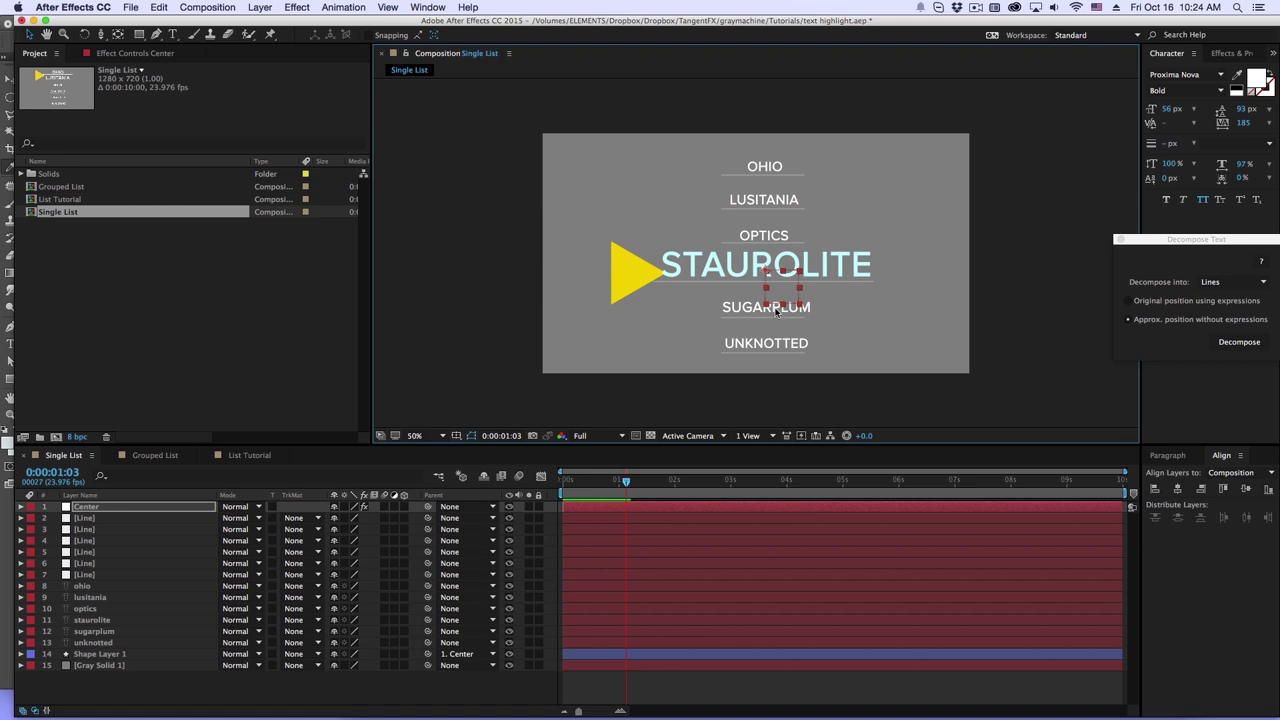
{"action": "key", "text": "period"}
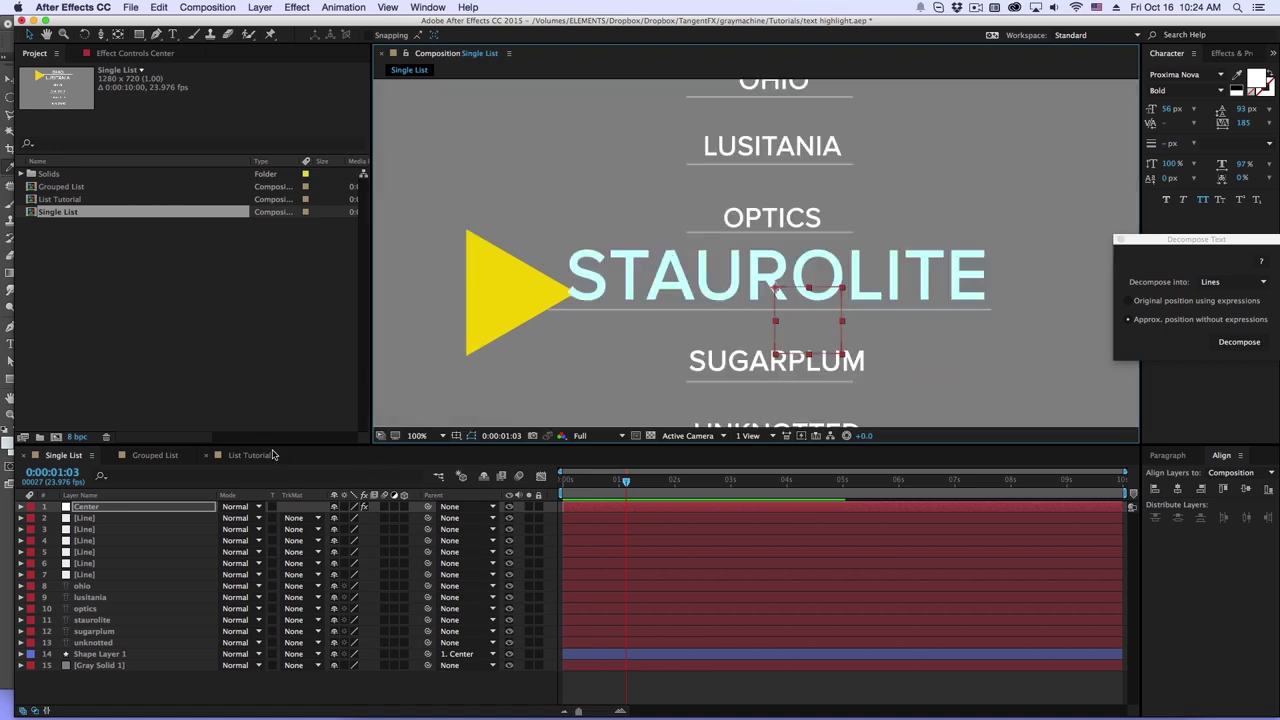
Step: Open the List Tutorial composition and examine its separate text layers from OHIO down to UNKNOTTED
{"action": "left_click", "coordinate": [250, 455]}
{"action": "left_click", "coordinate": [870, 255]}
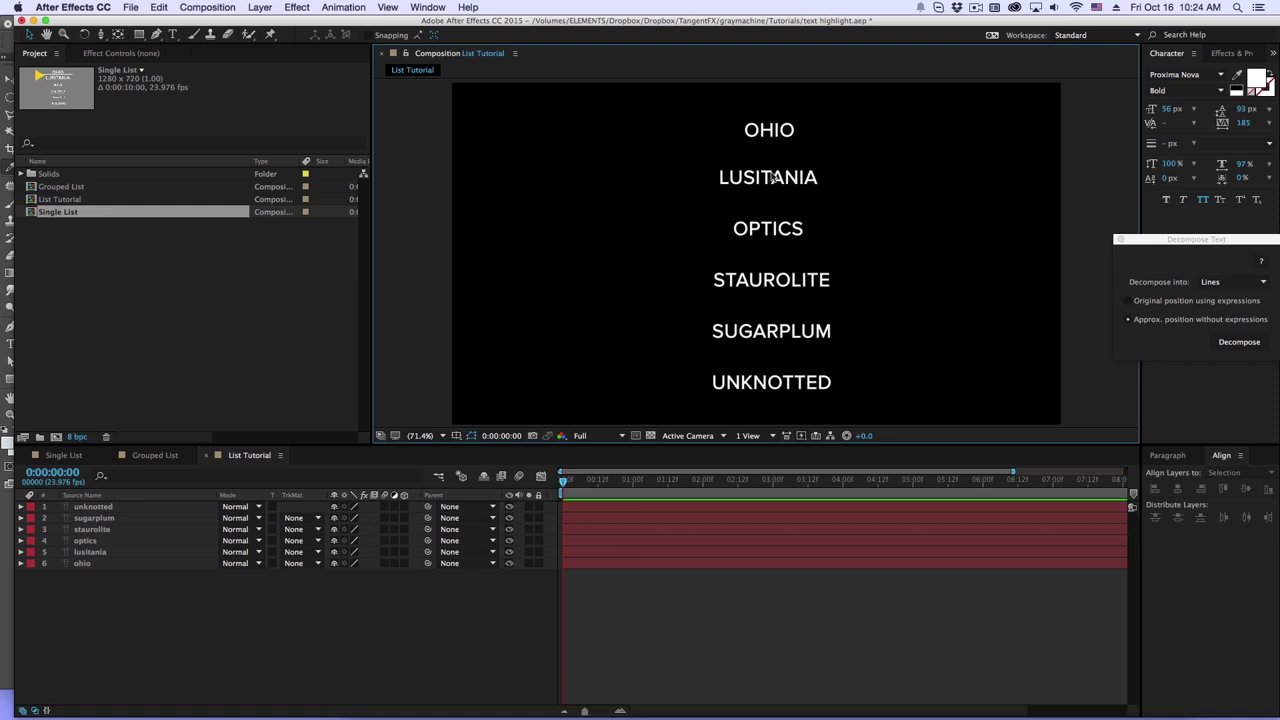
{"action": "left_click", "coordinate": [773, 141]}
{"action": "left_click", "coordinate": [771, 181]}
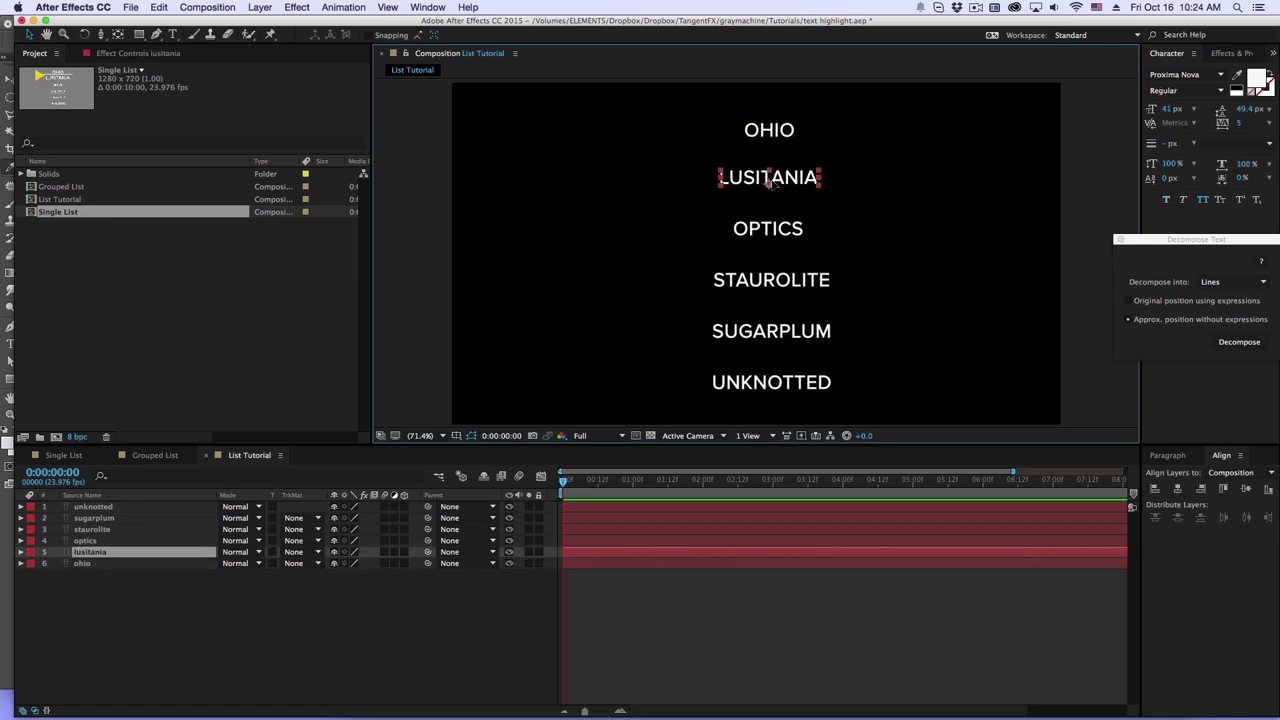
{"action": "left_click", "coordinate": [773, 234]}
{"action": "left_click", "coordinate": [810, 386]}
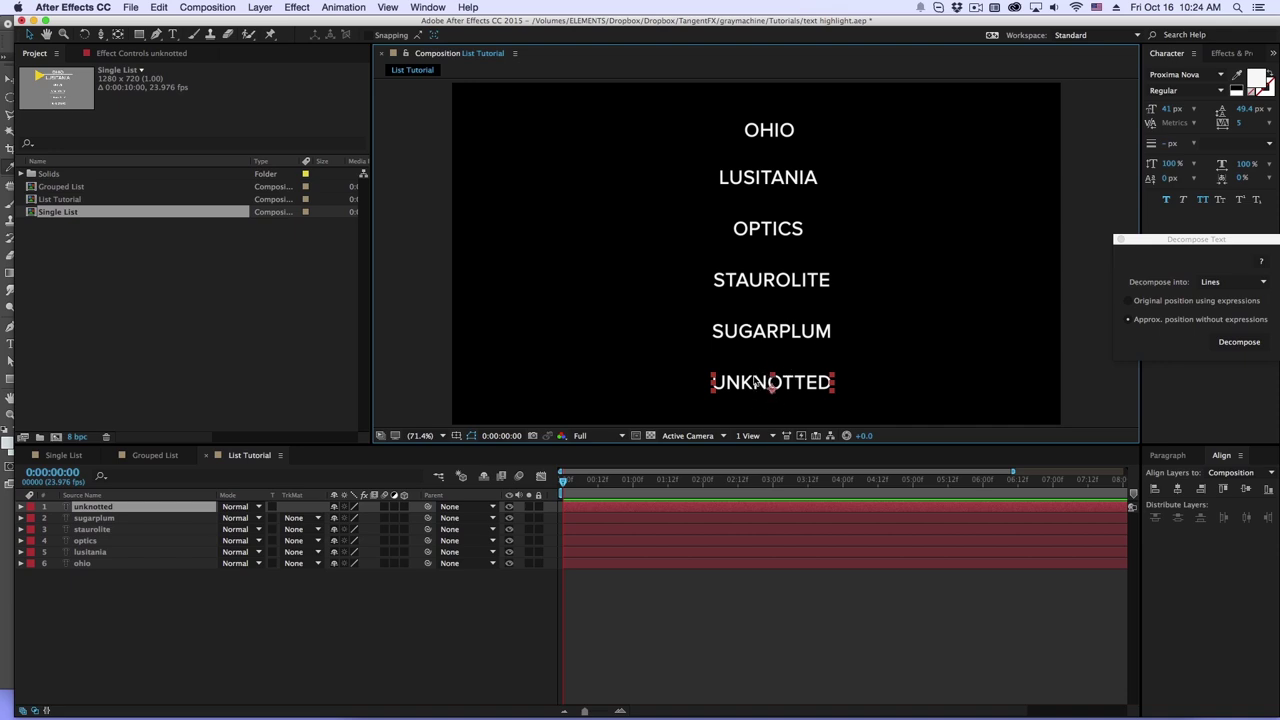
Step: Add a null object named Center and place it beside the OHIO and LUSITANIA lines
{"action": "left_click", "coordinate": [260, 7]}
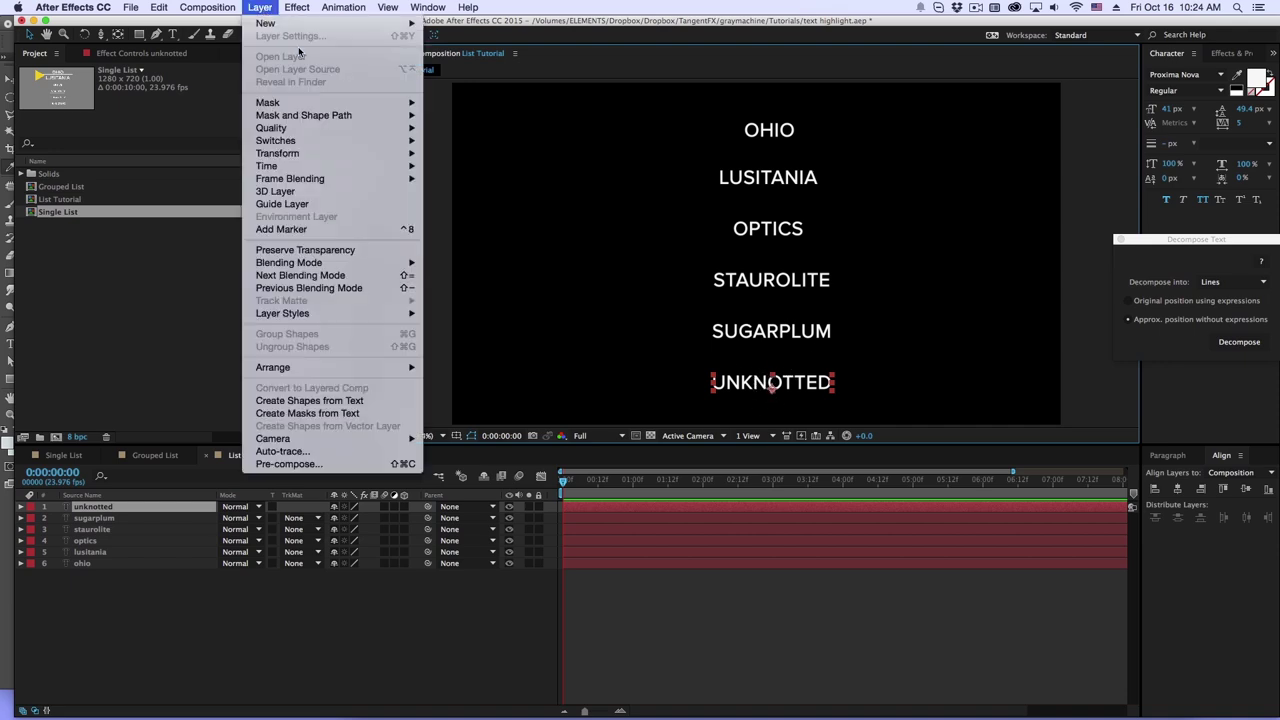
{"action": "mouse_move", "coordinate": [373, 23]}
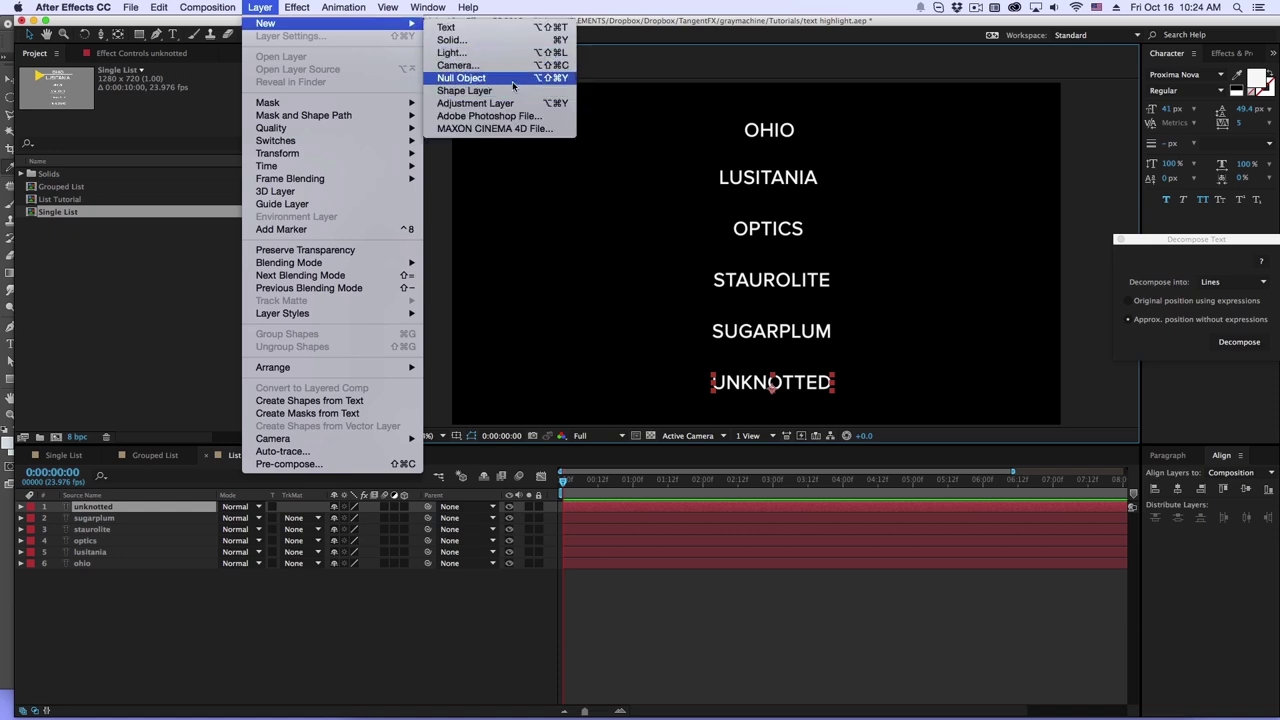
{"action": "left_click", "coordinate": [470, 78]}
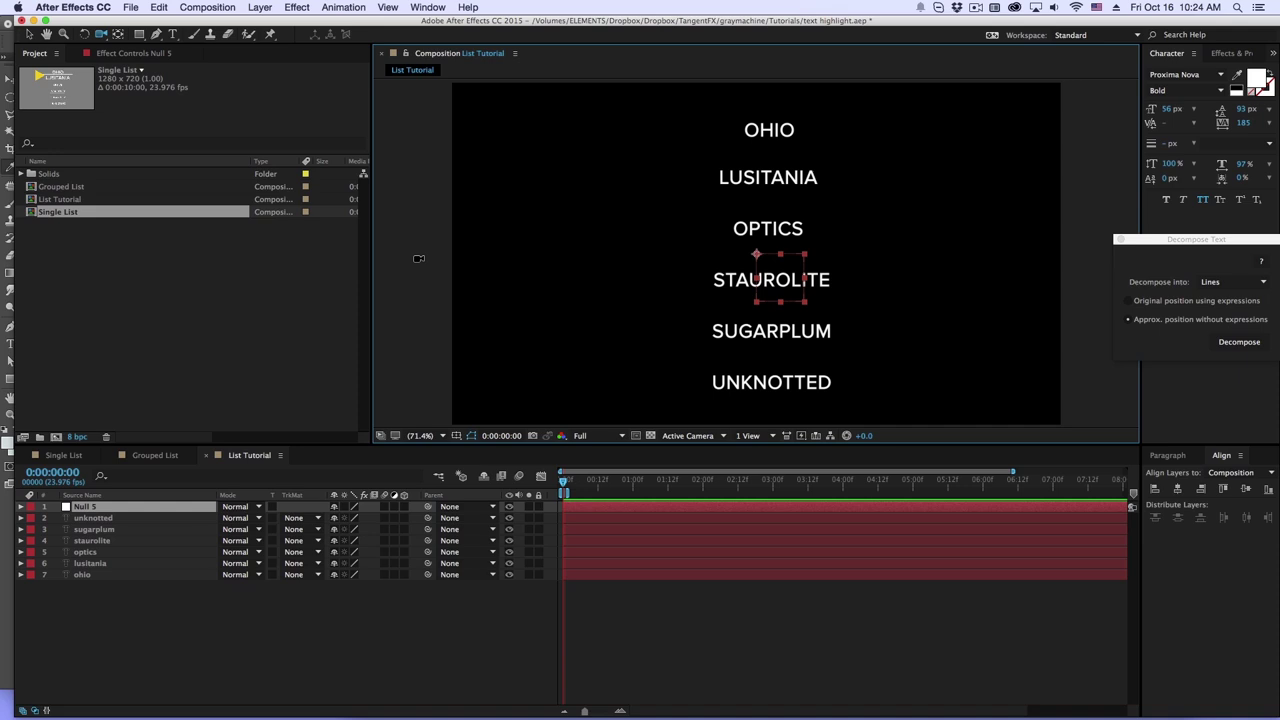
{"action": "key", "text": "super+shift+y"}
{"action": "type", "text": "Center"}
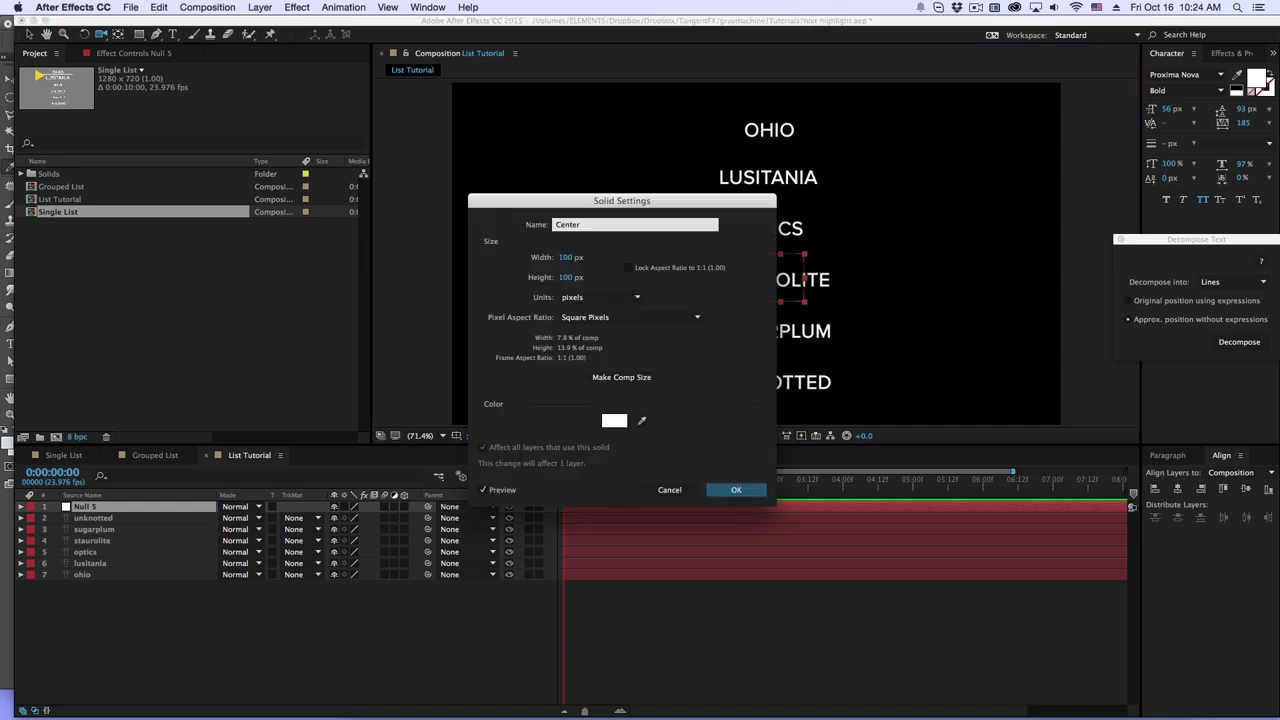
{"action": "key", "text": "Return"}
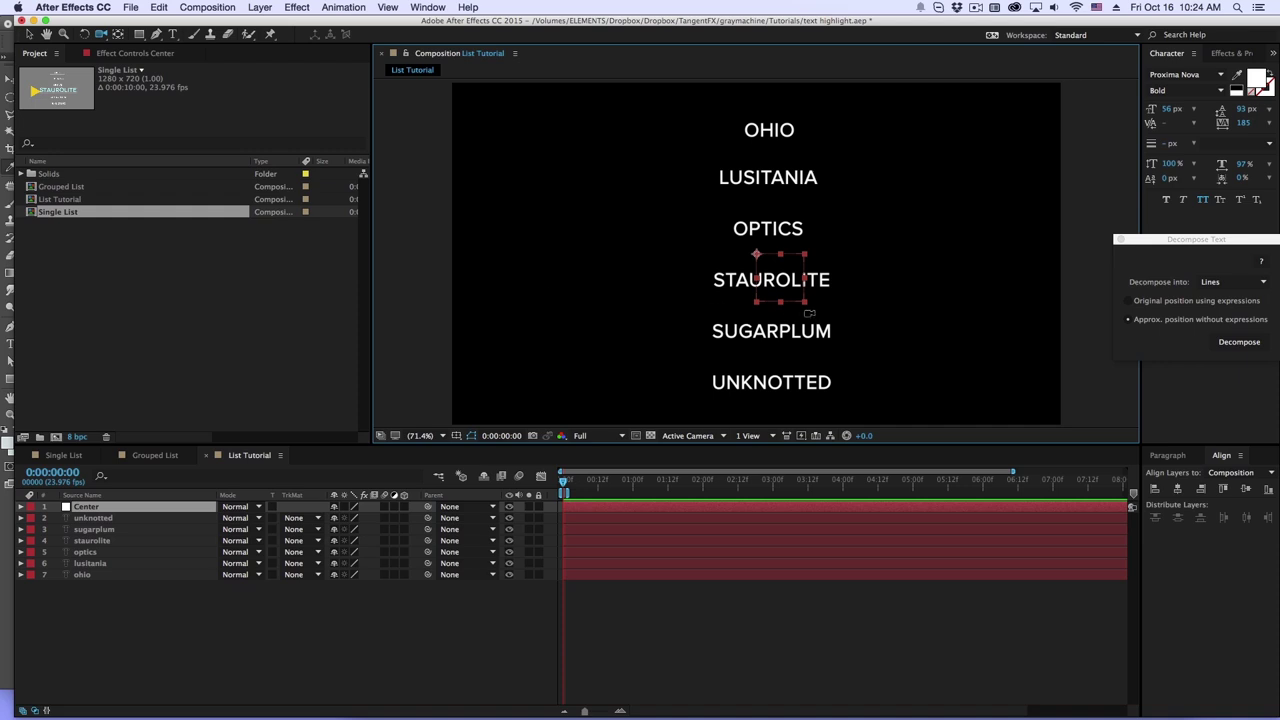
{"action": "left_click_drag", "start_coordinate": [779, 278], "coordinate": [785, 157]}
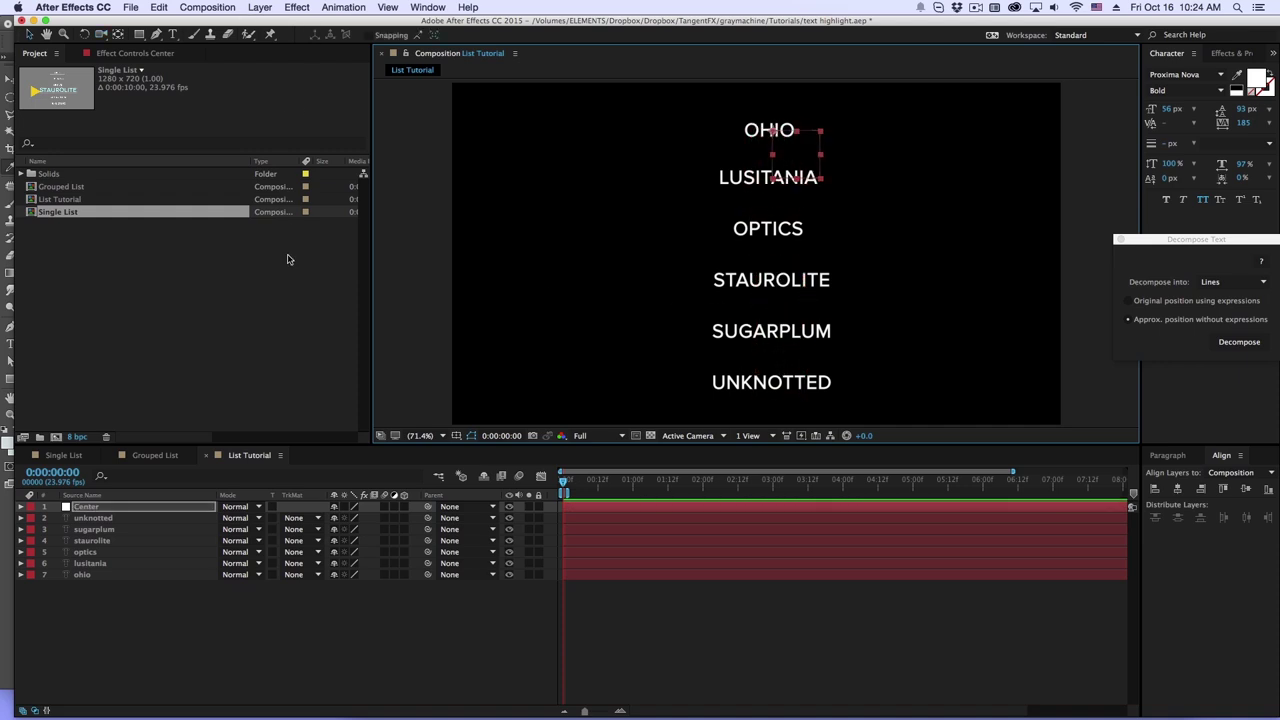
Step: Create a comp-sized polygon shape layer with no other layer selected and set its Points to 3
{"action": "left_click_drag", "start_coordinate": [137, 34], "coordinate": [187, 80]}
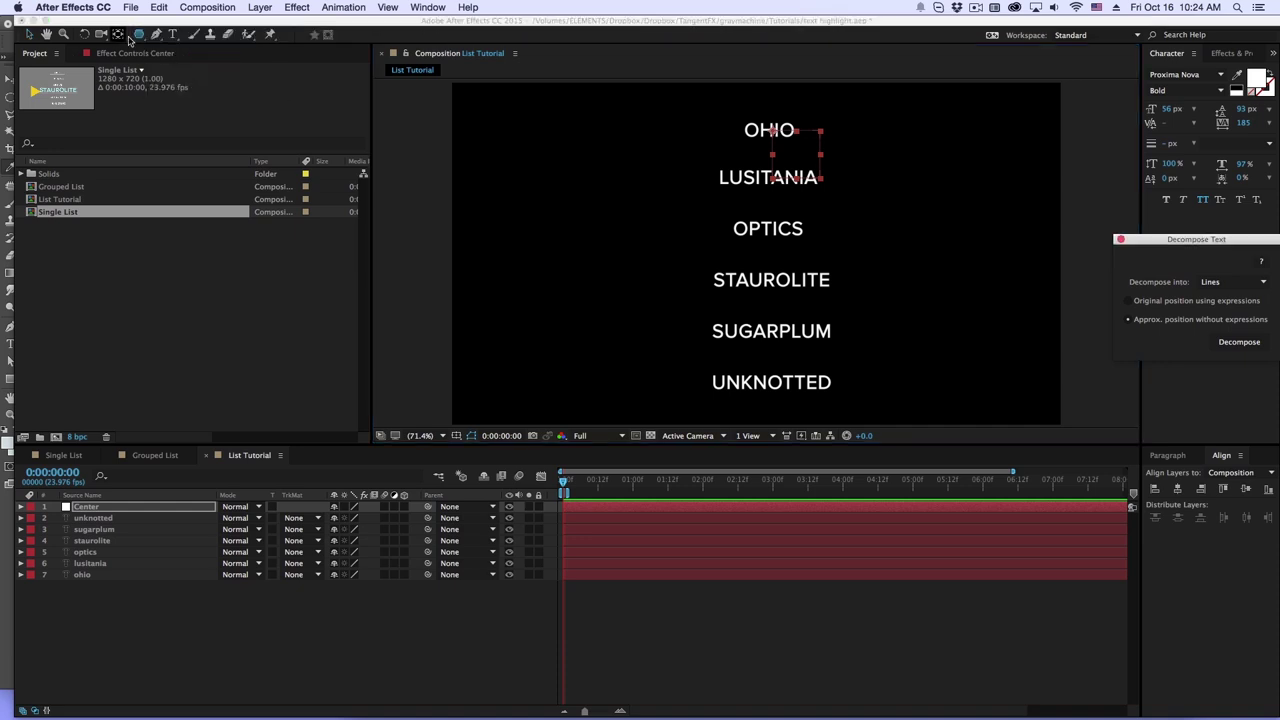
{"action": "left_click_drag", "start_coordinate": [796, 152], "coordinate": [848, 187]}
{"action": "key", "text": "Delete"}
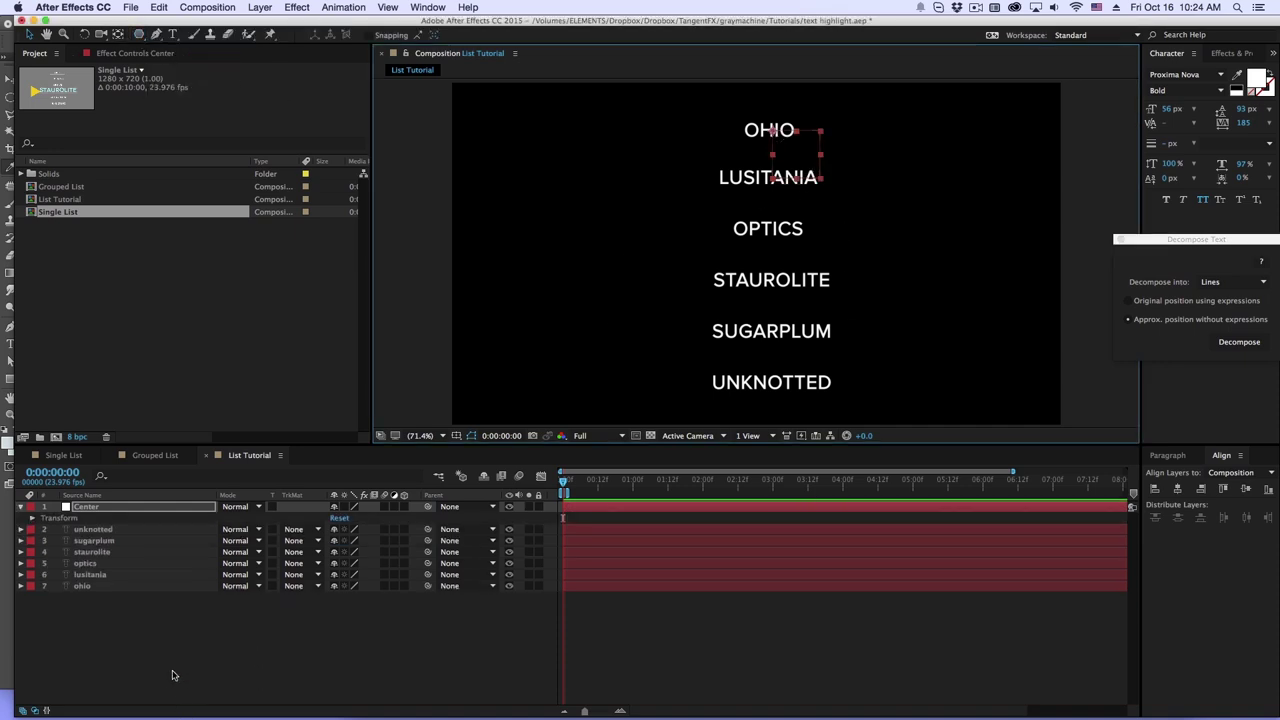
{"action": "left_click", "coordinate": [174, 674]}
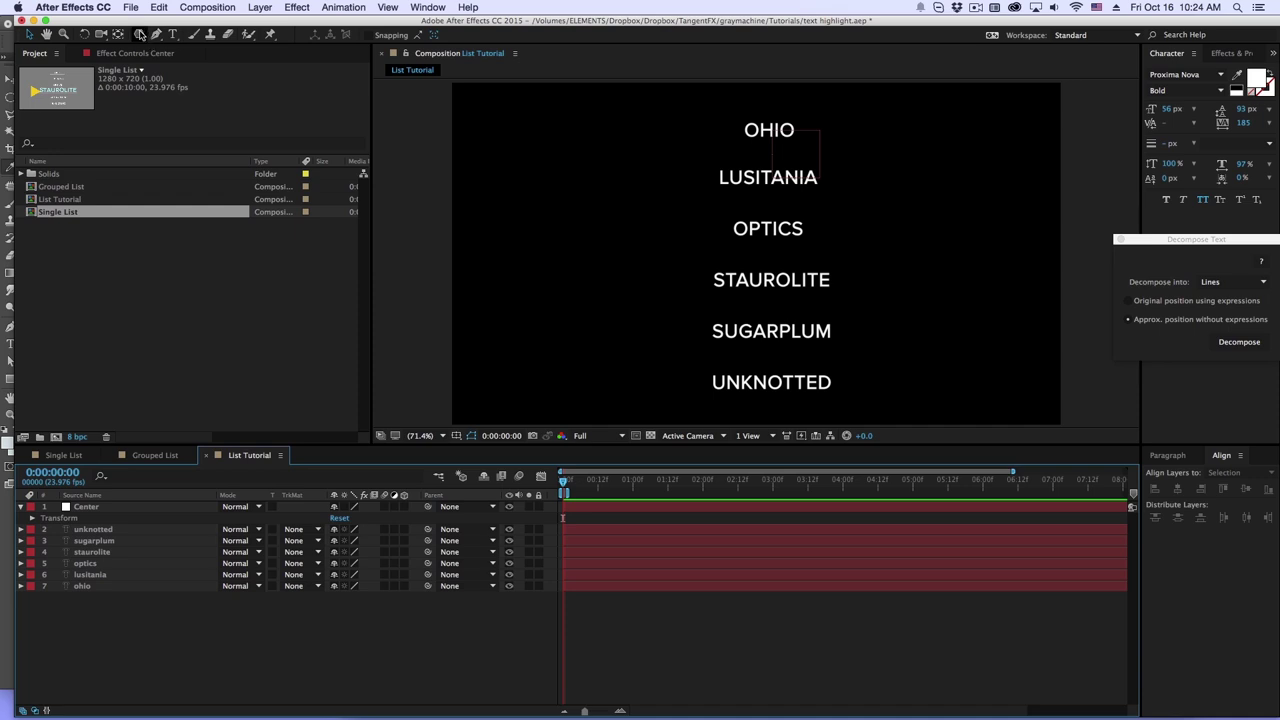
{"action": "double_click", "coordinate": [140, 34]}
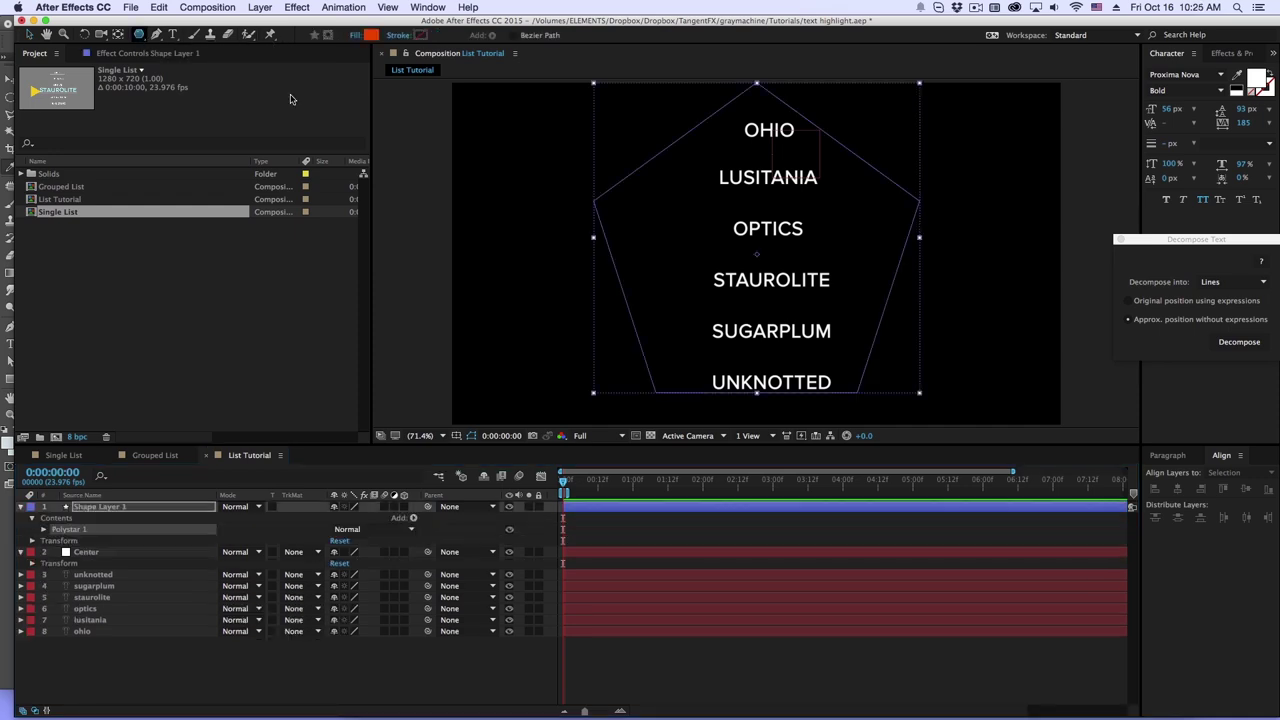
{"action": "left_click", "coordinate": [44, 530]}
{"action": "left_click", "coordinate": [54, 541]}
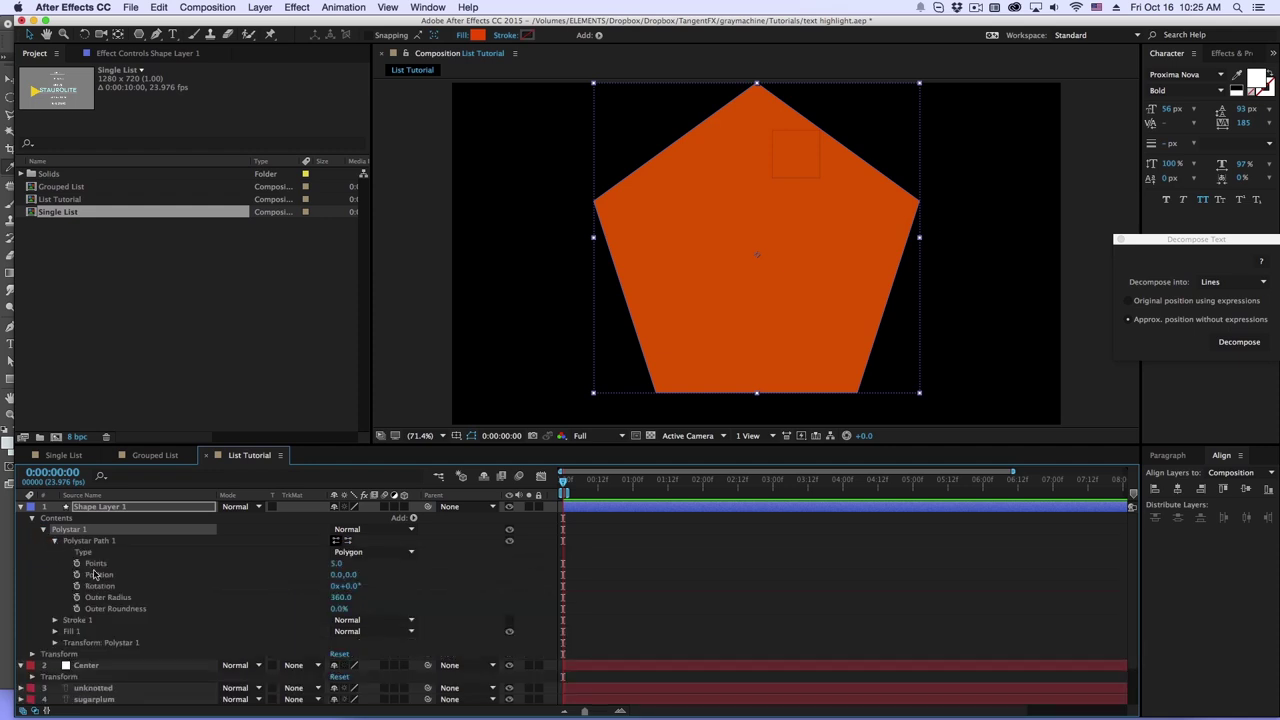
{"action": "left_click_drag", "start_coordinate": [333, 563], "coordinate": [322, 563]}
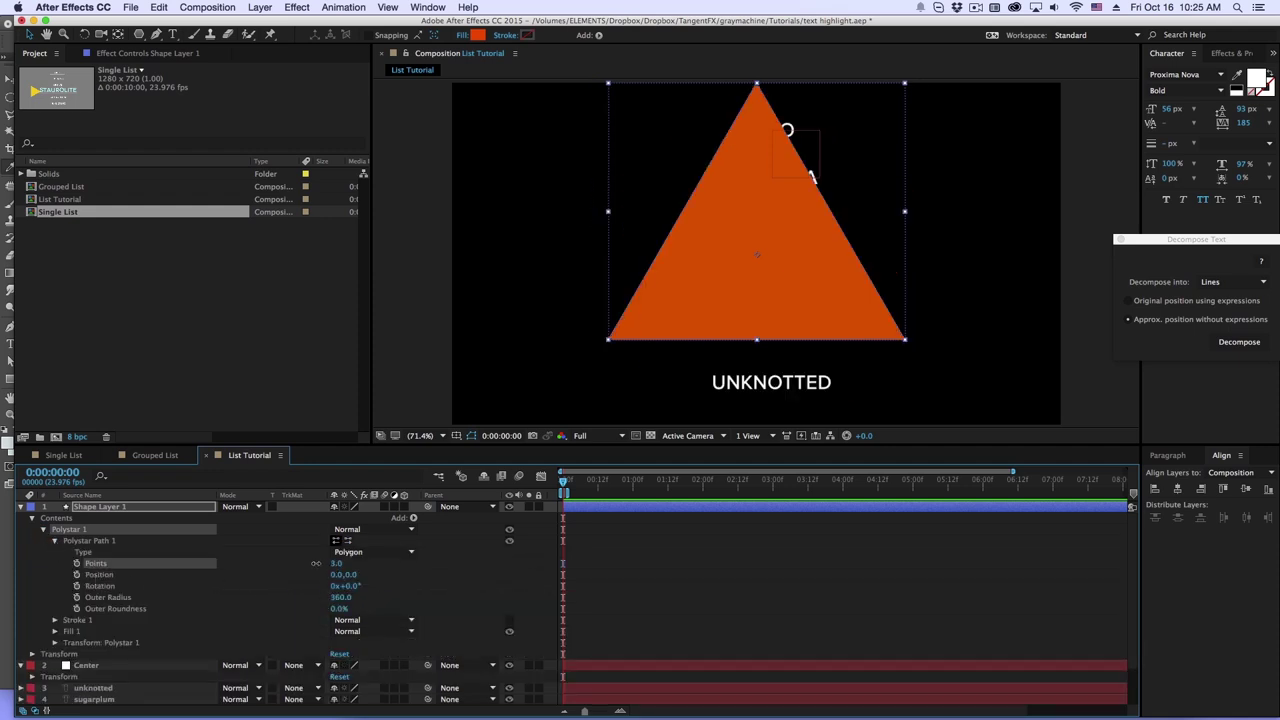
Step: Change the triangle's solid fill color to orange-yellow EE9813
{"action": "left_click", "coordinate": [110, 507]}
{"action": "key", "text": "u"}
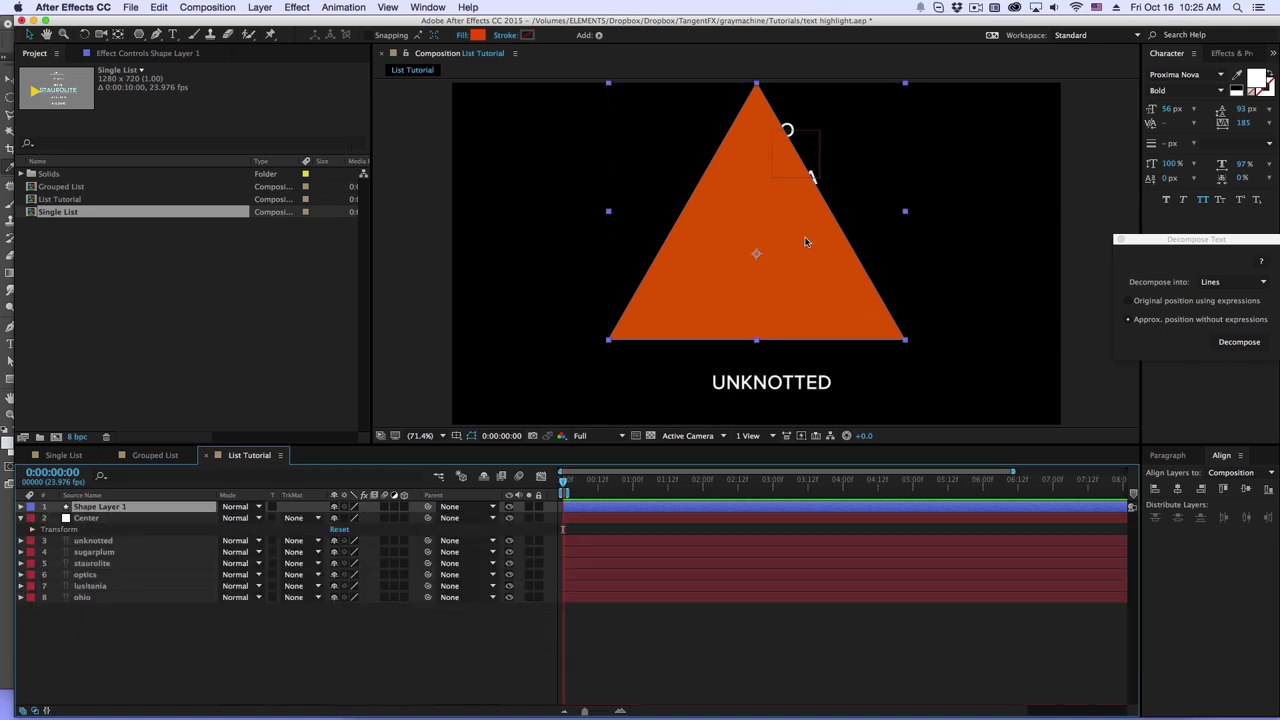
{"action": "left_click", "coordinate": [464, 36]}
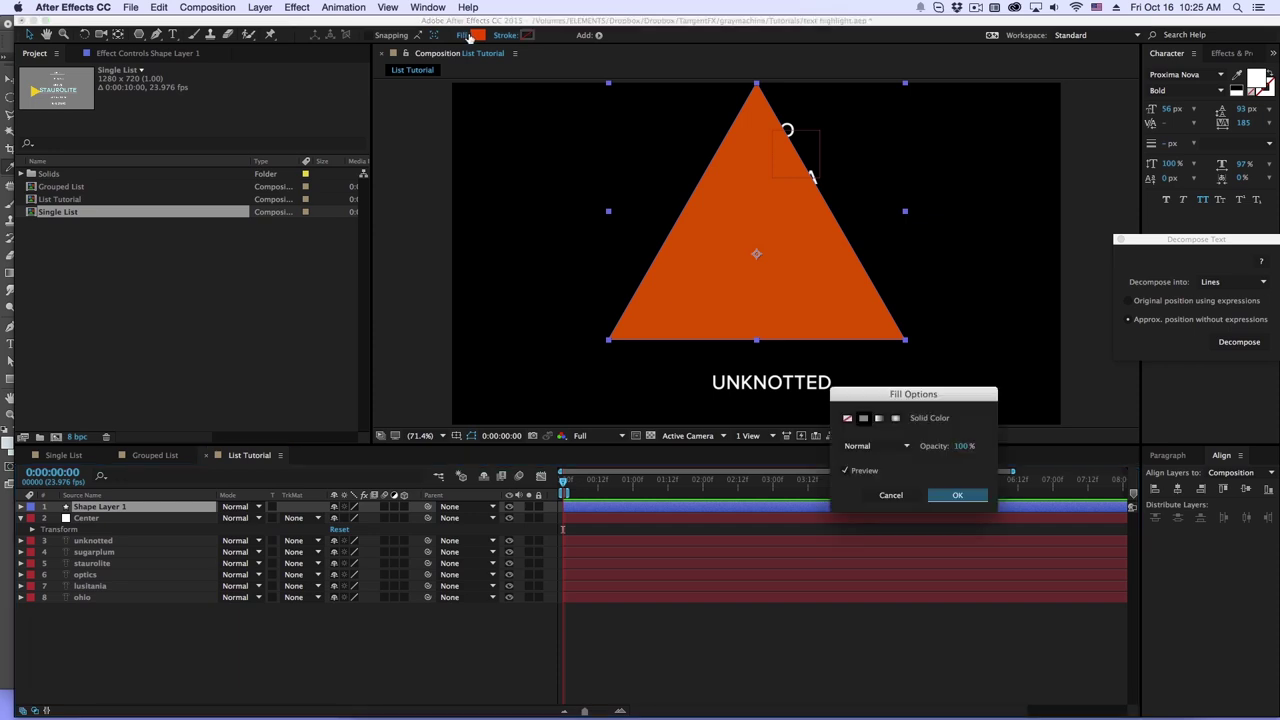
{"action": "key", "text": "Escape"}
{"action": "left_click", "coordinate": [478, 35]}
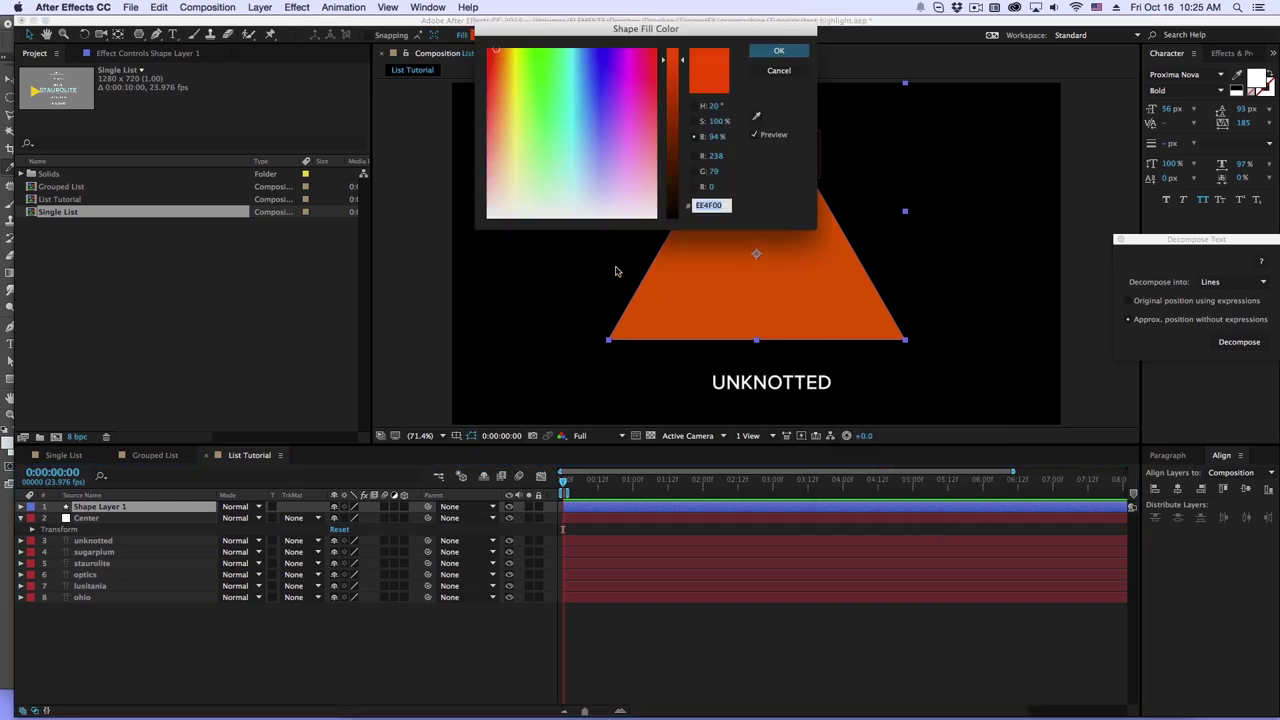
{"action": "left_click", "coordinate": [503, 59]}
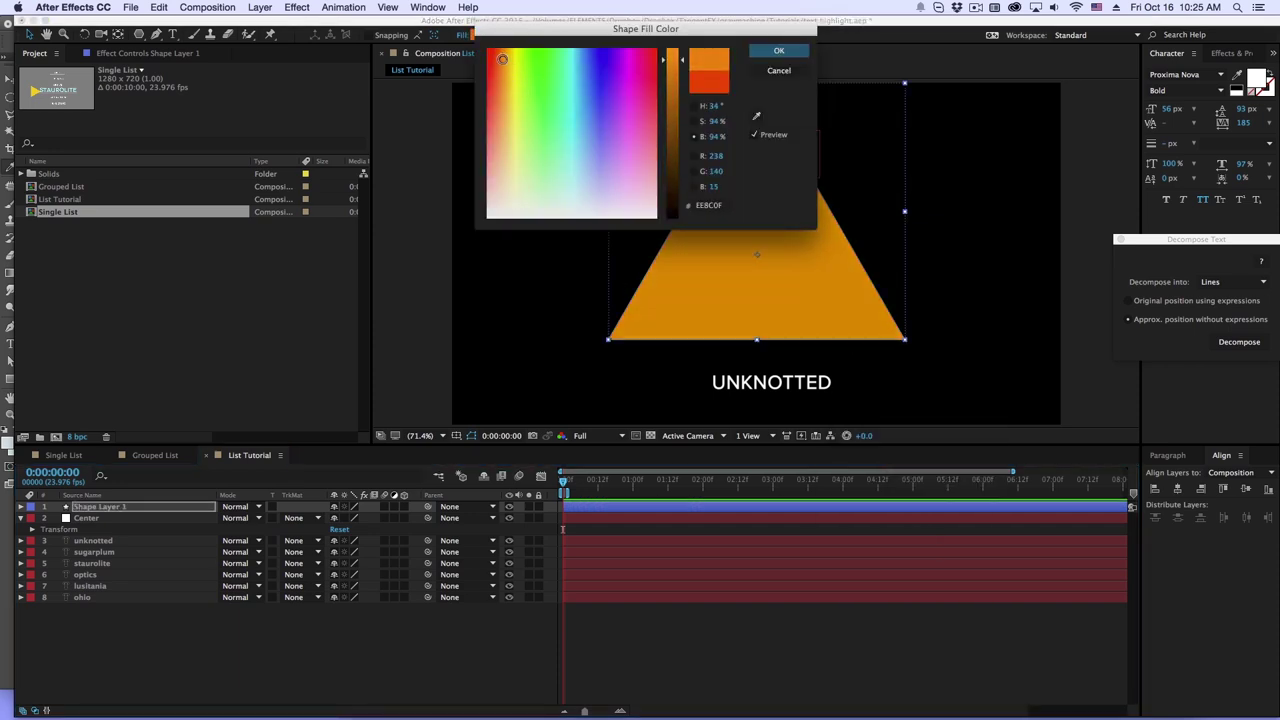
{"action": "left_click", "coordinate": [504, 62]}
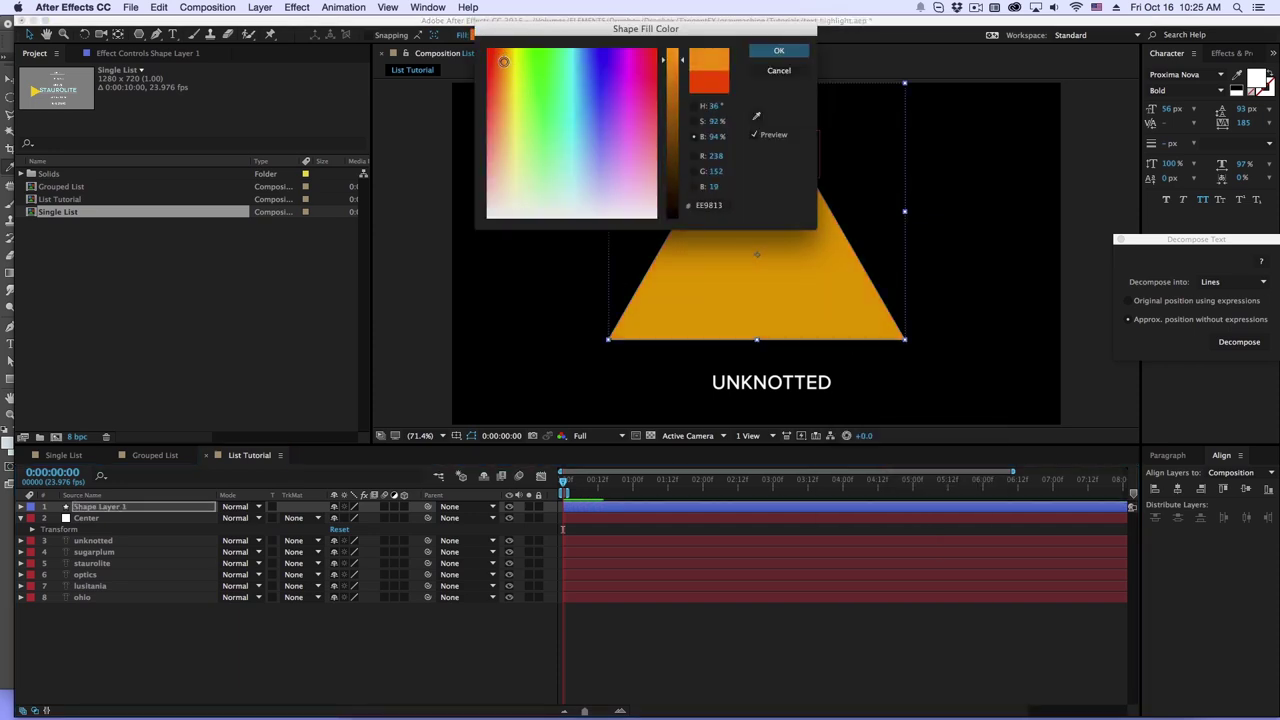
{"action": "left_click", "coordinate": [779, 51]}
Step: Rotate the triangle about its center until it points to the right
{"action": "key", "text": "w"}
{"action": "left_click_drag", "start_coordinate": [832, 232], "coordinate": [630, 278]}
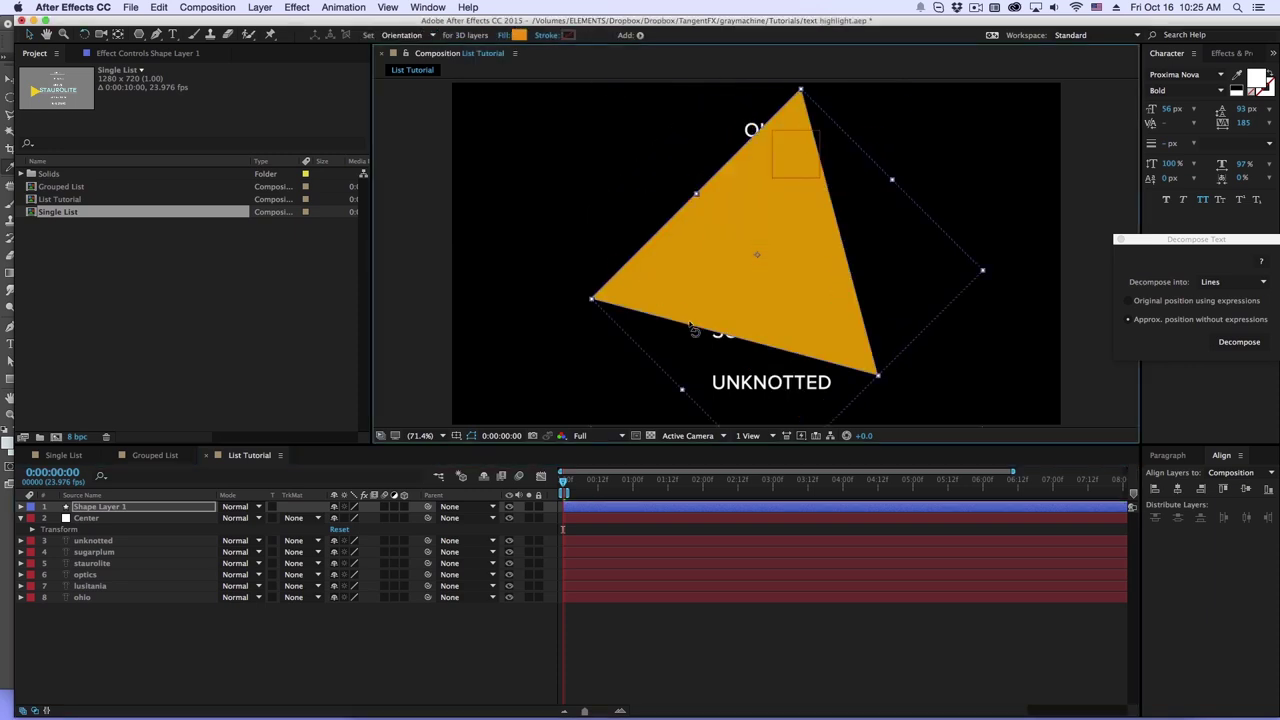
{"action": "left_click_drag", "start_coordinate": [692, 328], "coordinate": [715, 354]}
{"action": "key", "text": "v"}
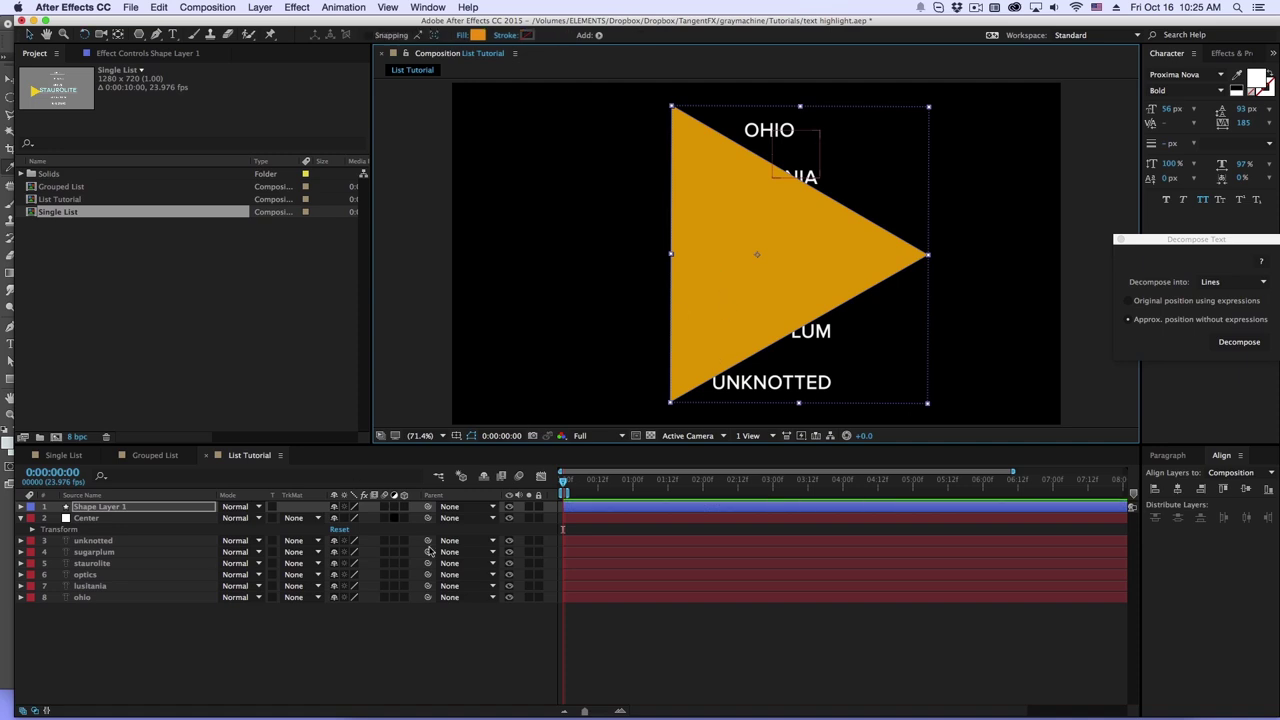
Step: Parent the triangle's shape layer to the Center null and scale the triangle down to 29%
{"action": "left_click_drag", "start_coordinate": [427, 507], "coordinate": [123, 520]}
{"action": "left_click_drag", "start_coordinate": [759, 282], "coordinate": [604, 186]}
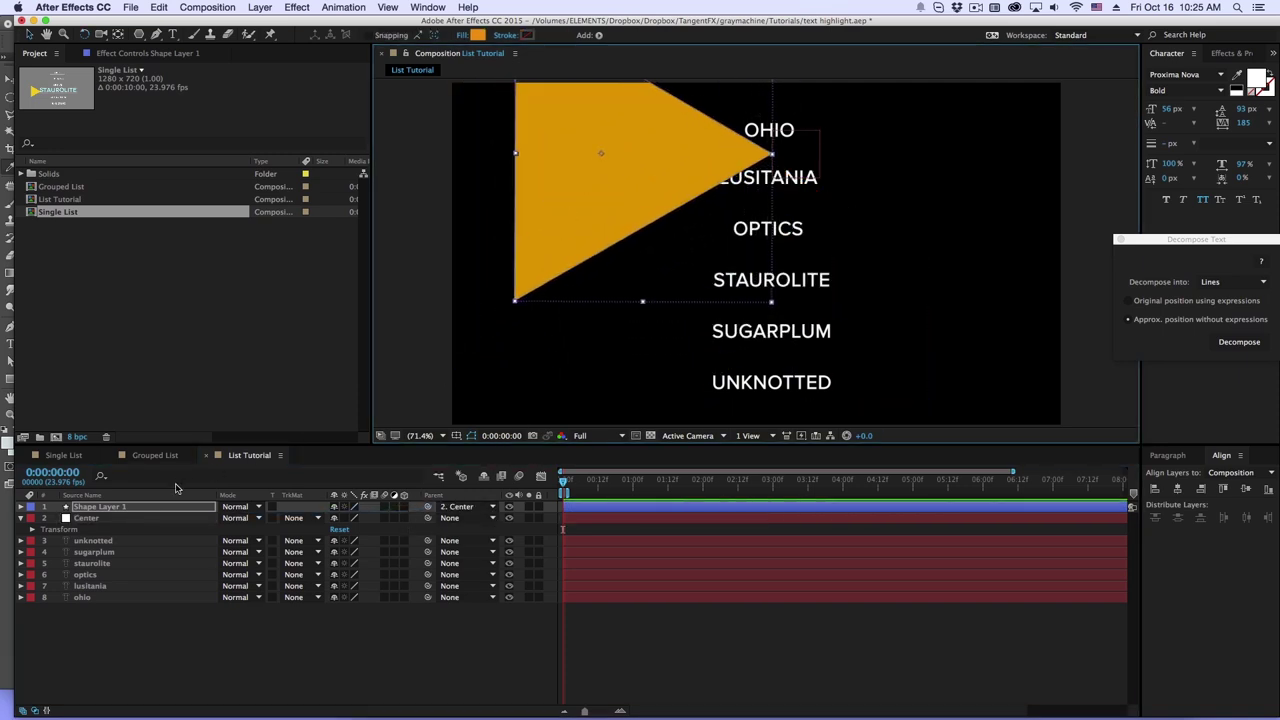
{"action": "key", "text": "s"}
{"action": "left_click_drag", "start_coordinate": [343, 517], "coordinate": [286, 509]}
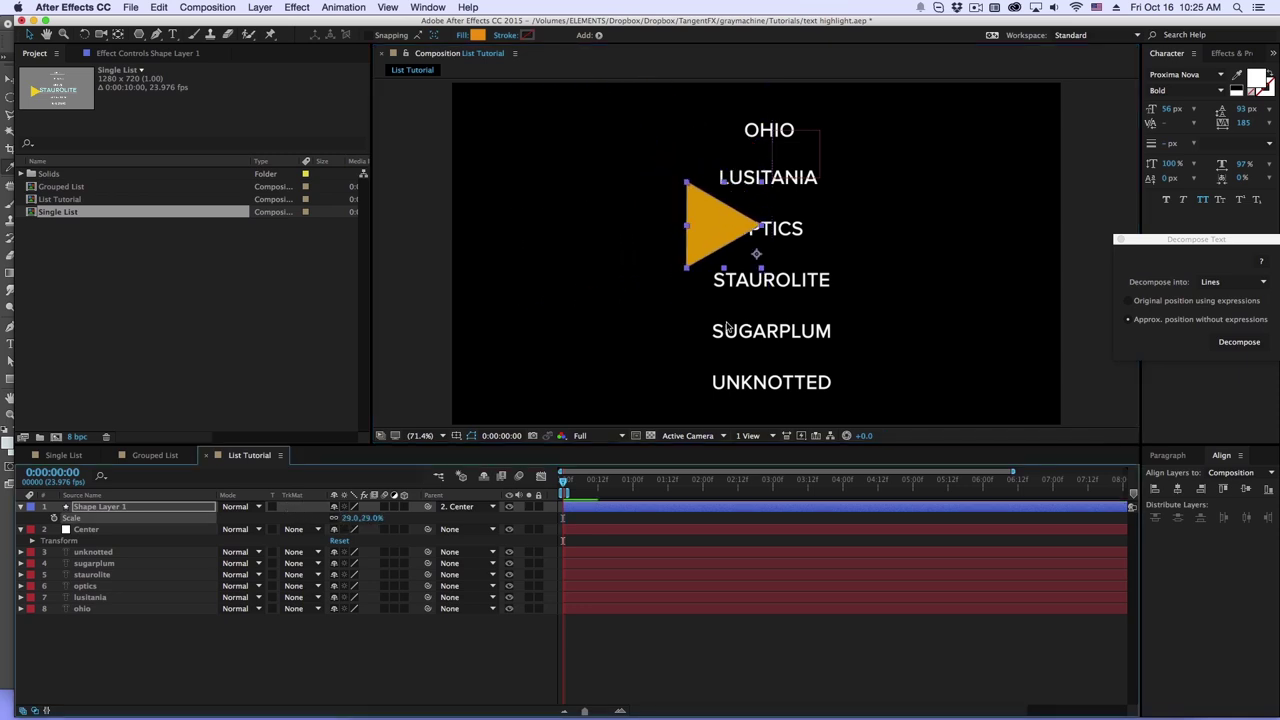
Step: Position the triangle just to the left of the OHIO line, pointing at the text
{"action": "left_click_drag", "start_coordinate": [716, 190], "coordinate": [686, 160]}
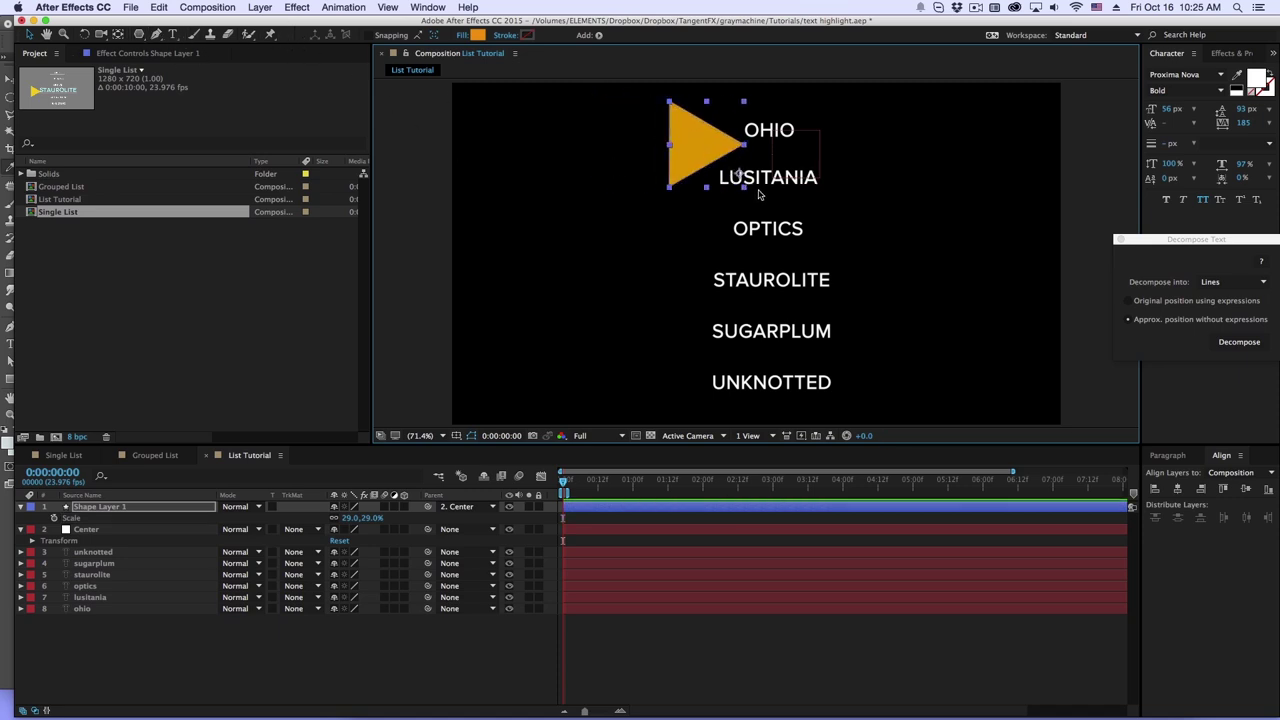
{"action": "key", "text": "y"}
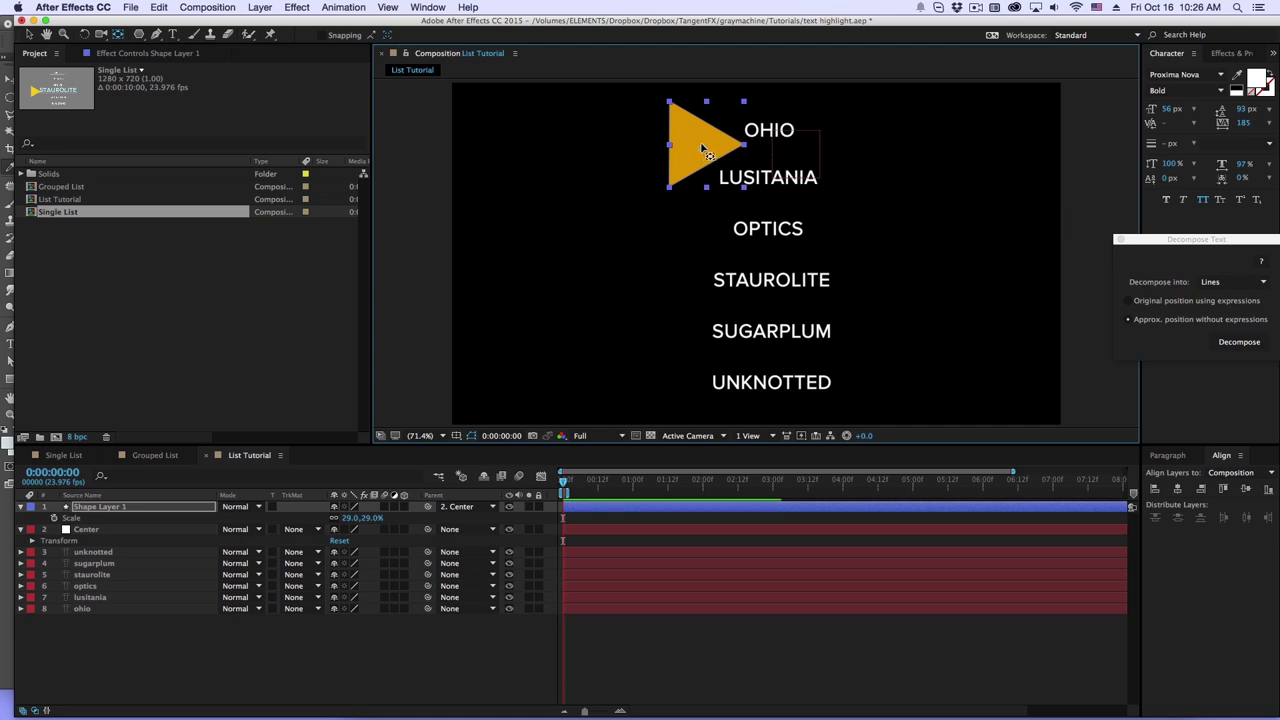
{"action": "key", "text": "v"}
{"action": "left_click_drag", "start_coordinate": [692, 162], "coordinate": [665, 150]}
Step: Move the Center null with its parented triangle down to the OPTICS line
{"action": "left_click", "coordinate": [808, 144]}
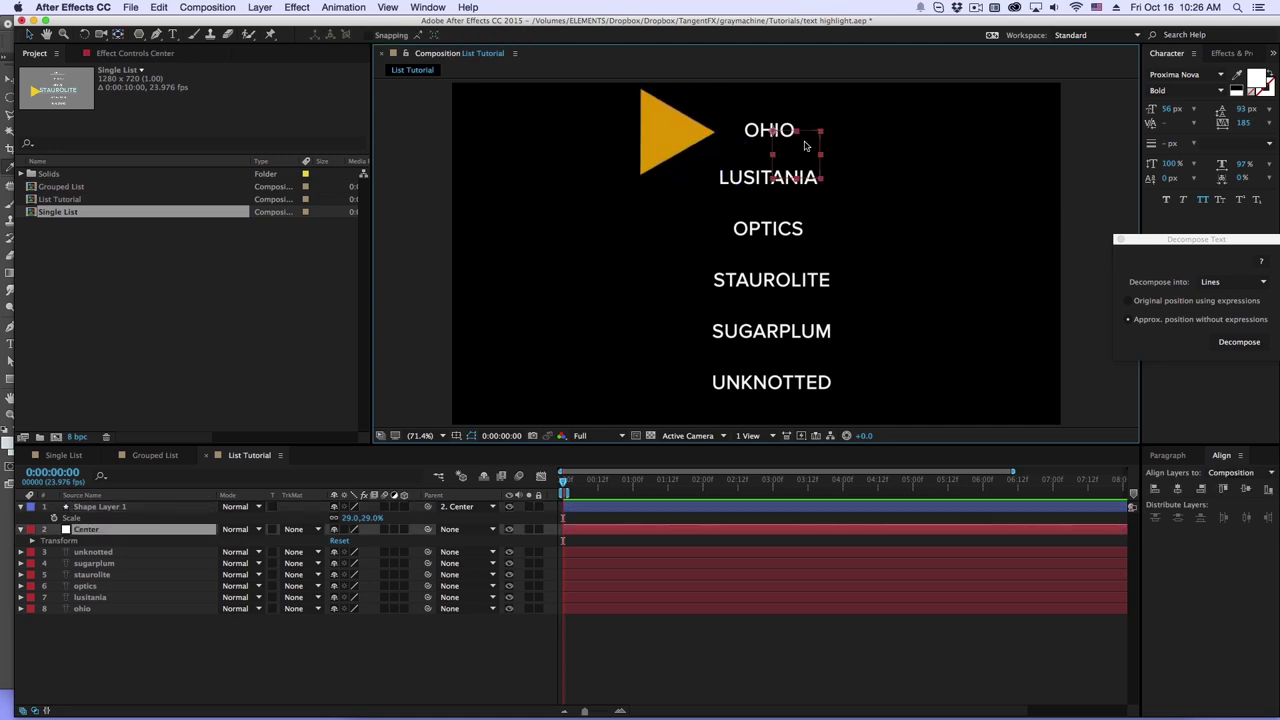
{"action": "left_click_drag", "start_coordinate": [805, 146], "coordinate": [765, 228]}
{"action": "key", "text": "comma"}
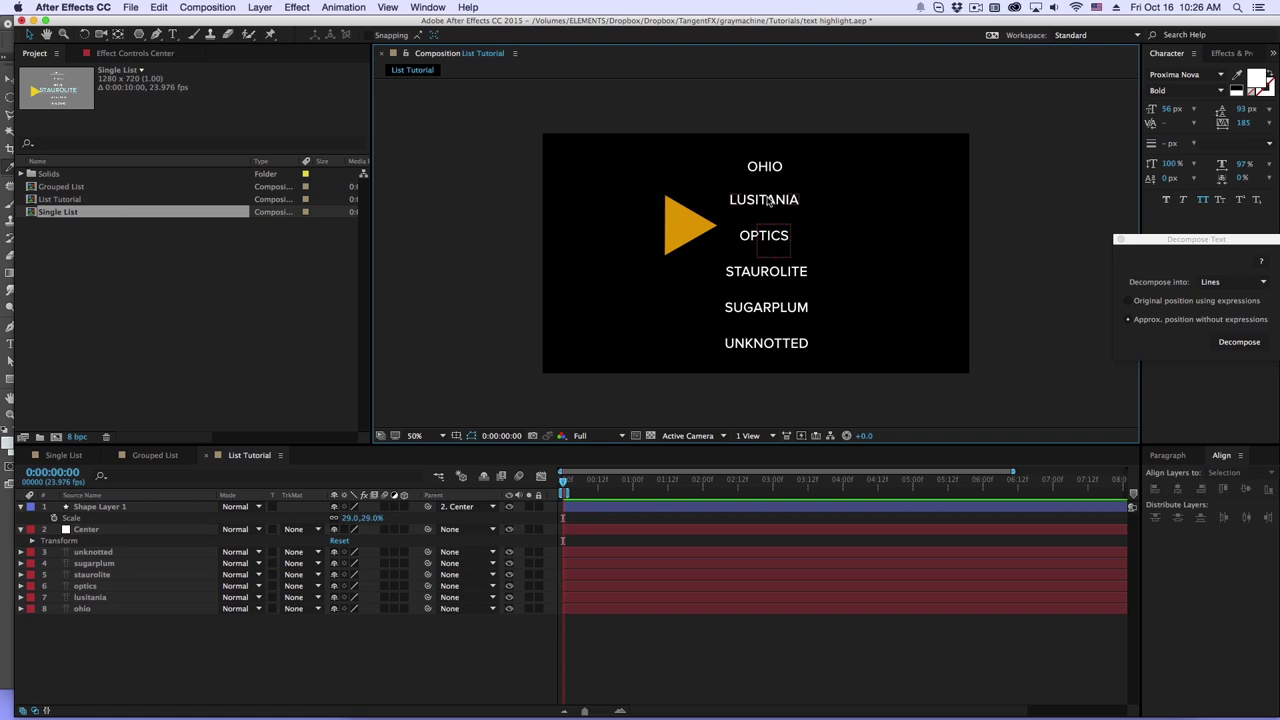
{"action": "key", "text": "period"}
Step: Show the lusitania layer's Scale property and move the Center null left of the list, near OPTICS and STAUROLITE
{"action": "left_click", "coordinate": [761, 141]}
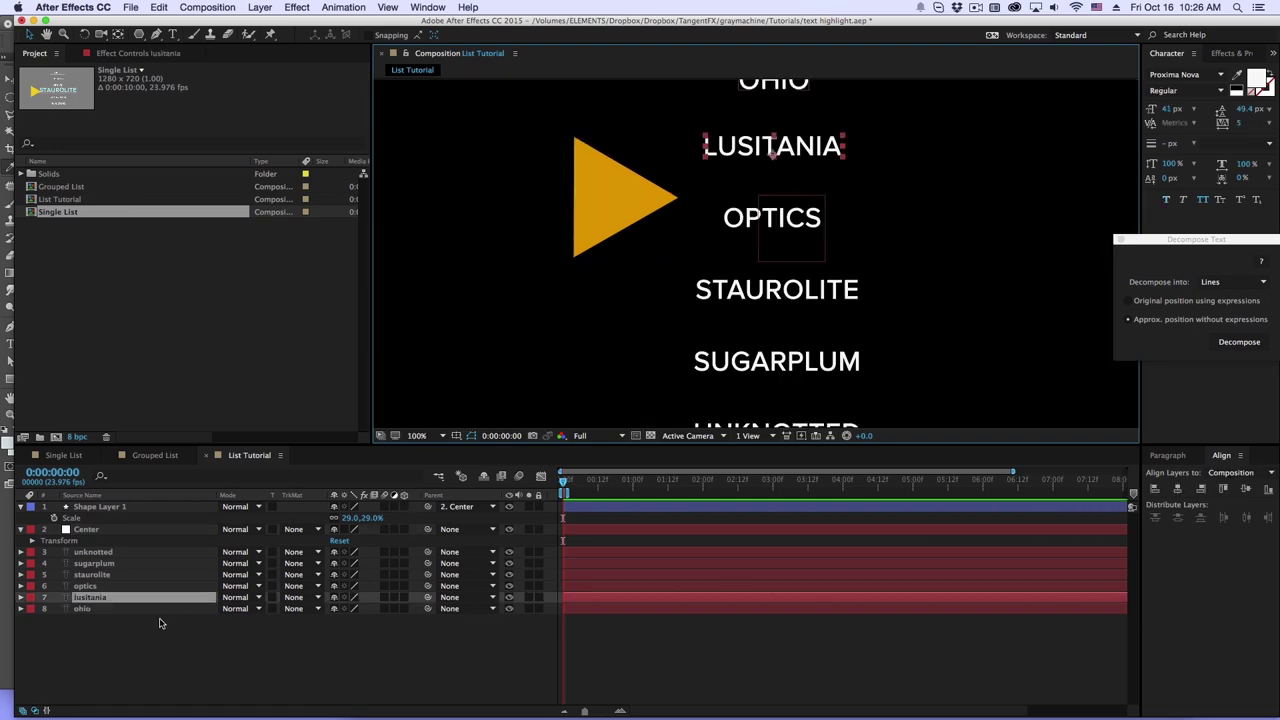
{"action": "left_click", "coordinate": [778, 257]}
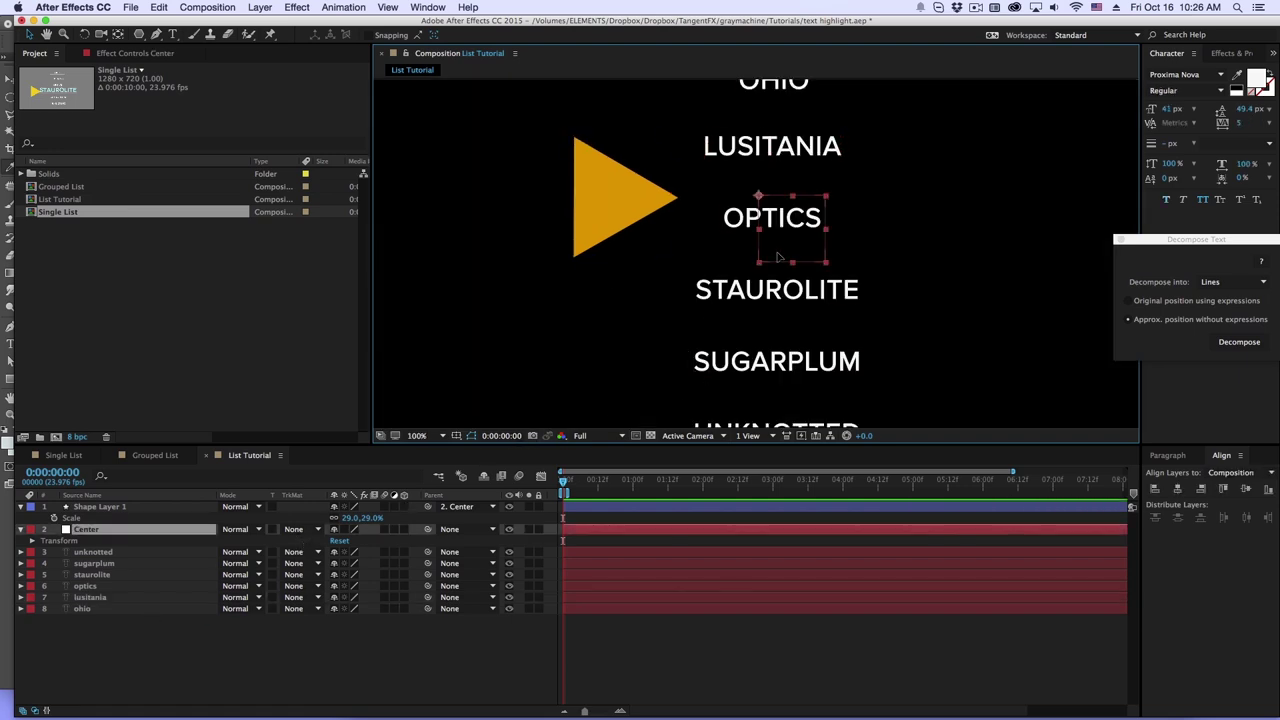
{"action": "mouse_move", "coordinate": [778, 257]}
{"action": "left_mouse_down"}
{"action": "mouse_move", "coordinate": [767, 217]}
{"action": "mouse_move", "coordinate": [772, 233]}
{"action": "left_mouse_up"}
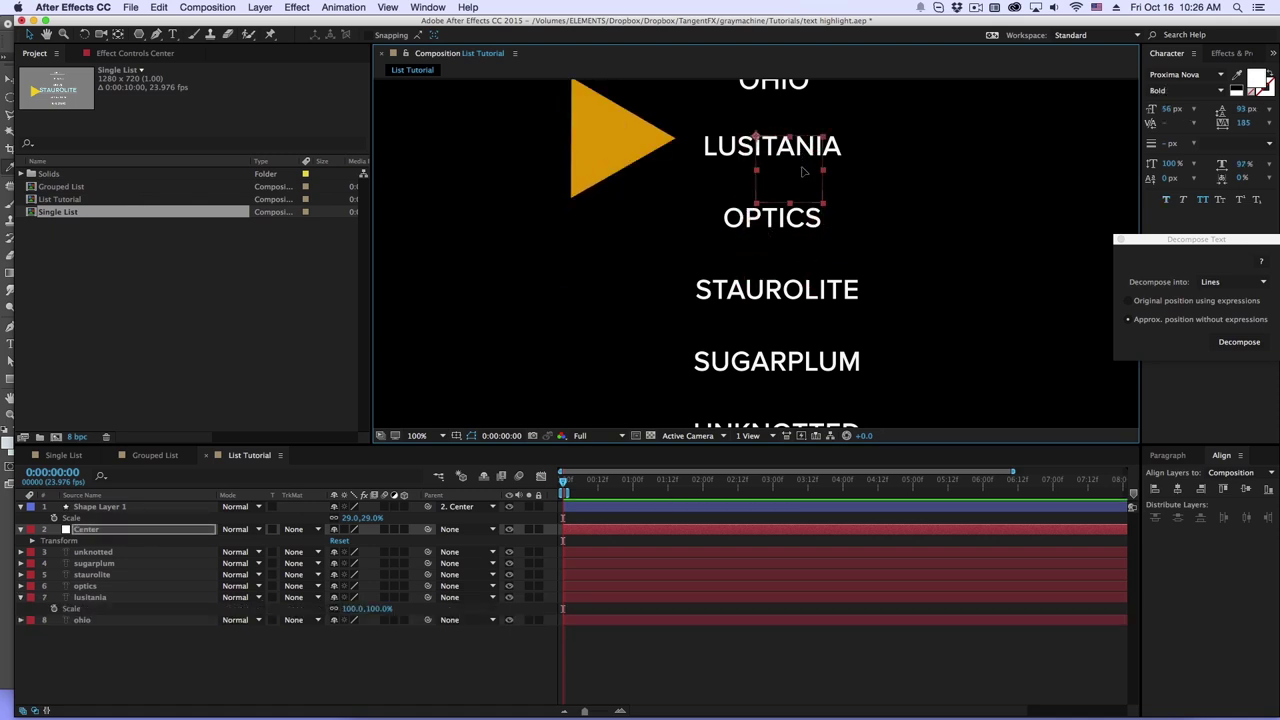
{"action": "left_click_drag", "start_coordinate": [802, 172], "coordinate": [640, 224]}
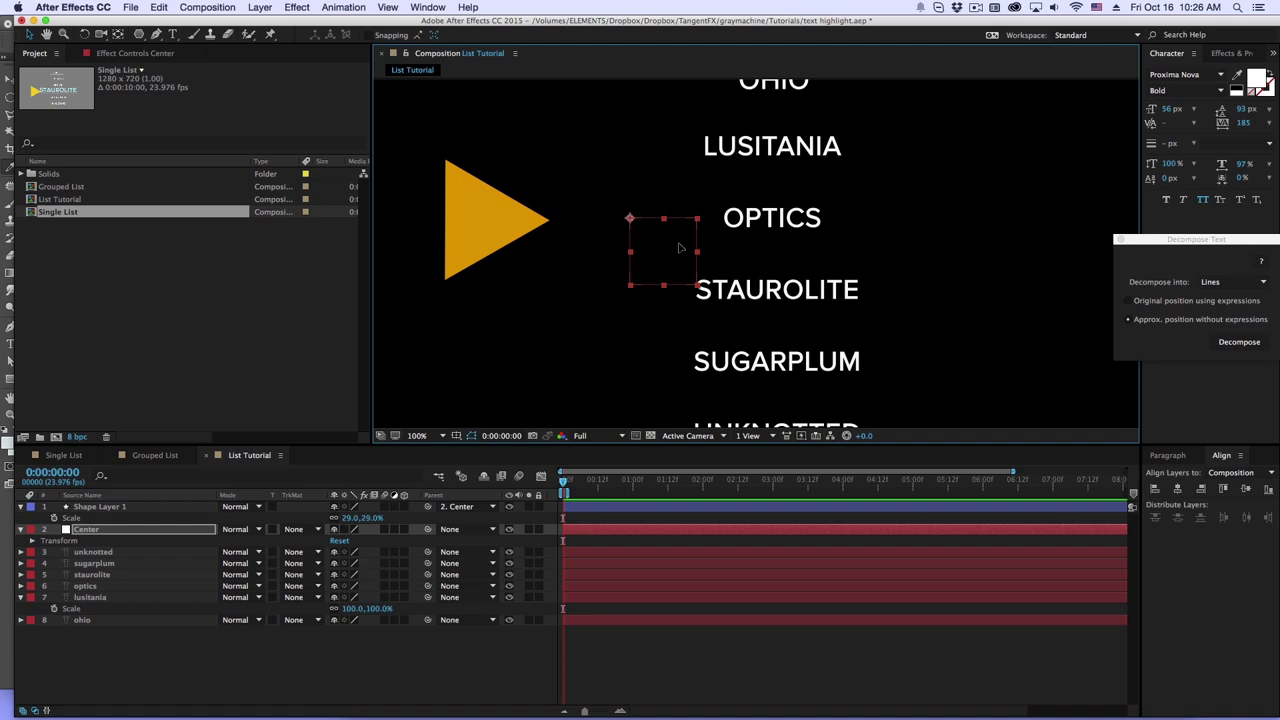
Step: Move the Center null up to the LUSITANIA line and add an expression to the lusitania layer's Scale
{"action": "left_click_drag", "start_coordinate": [679, 248], "coordinate": [779, 186]}
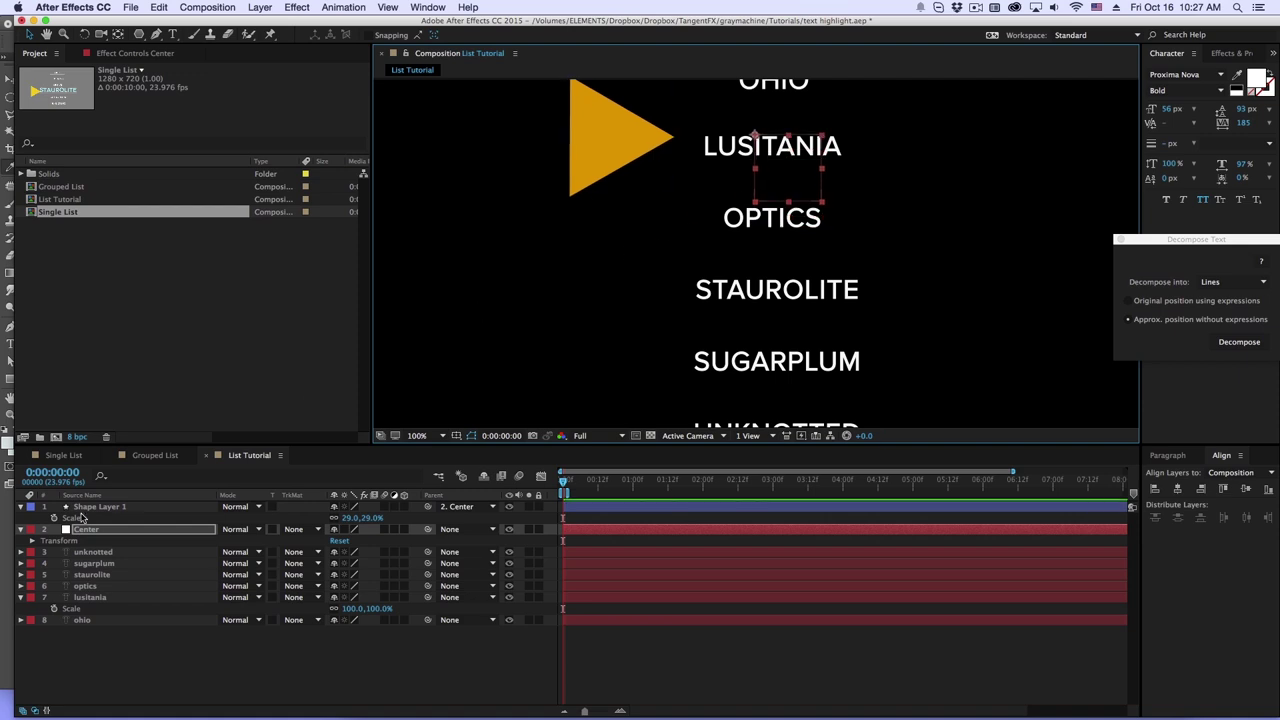
{"action": "left_click", "coordinate": [54, 608], "text": "alt"}
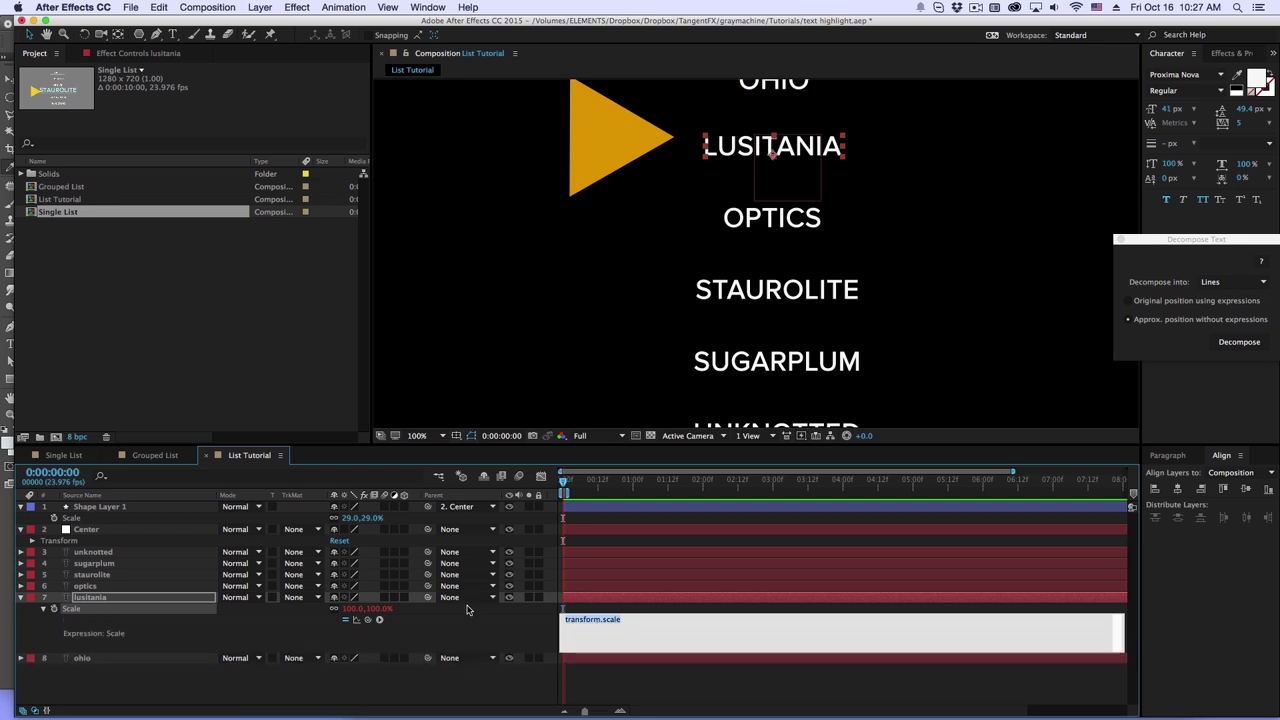
{"action": "left_click", "coordinate": [503, 645]}
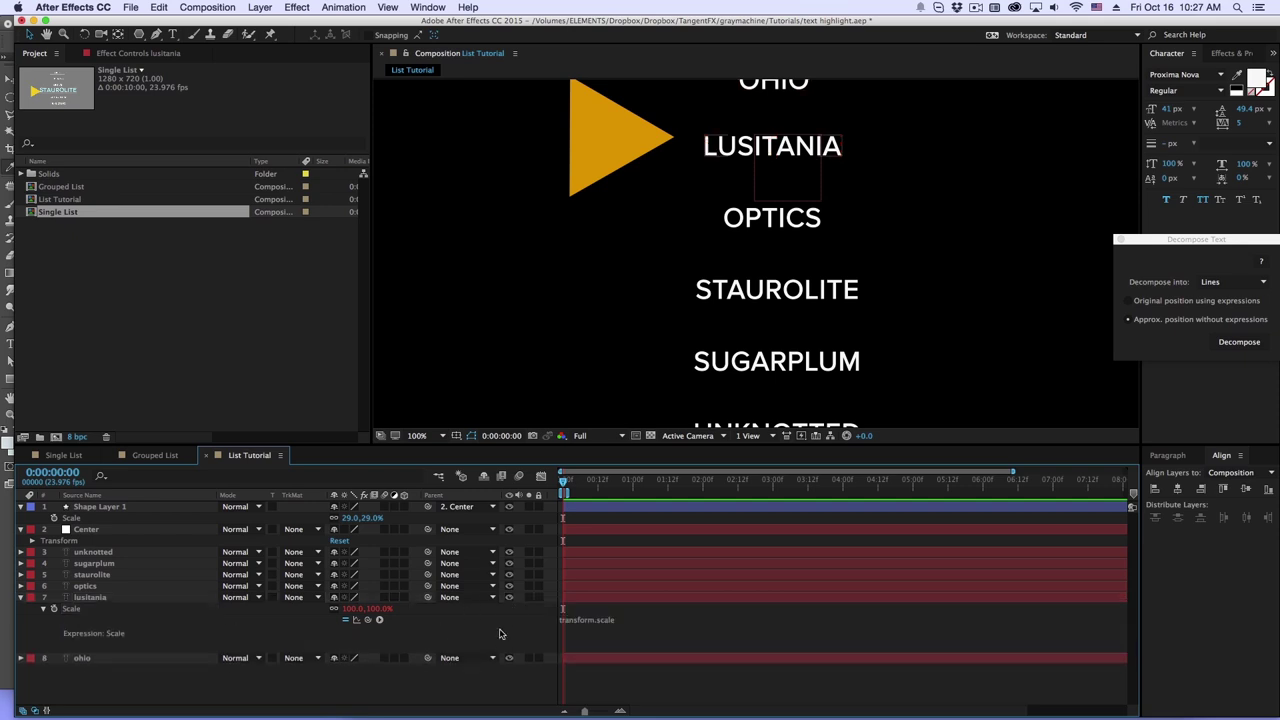
{"action": "left_click", "coordinate": [577, 621]}
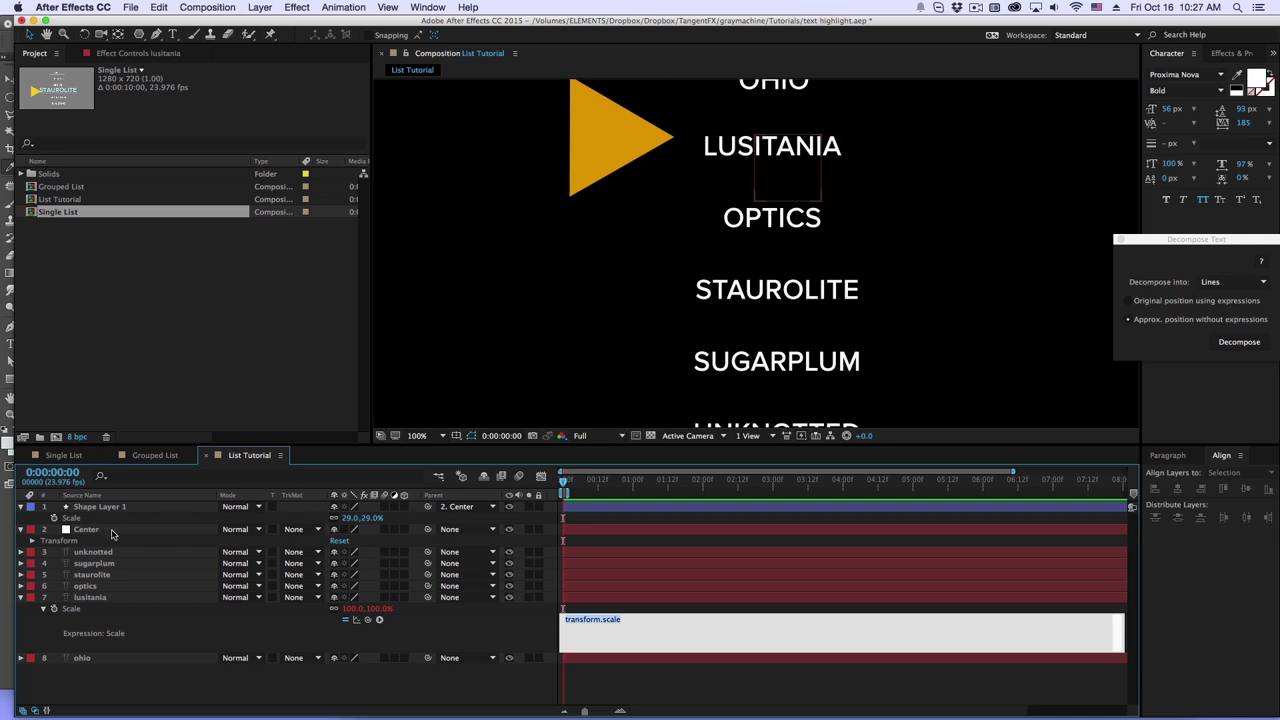
{"action": "left_click_drag", "start_coordinate": [582, 634], "coordinate": [483, 558]}
{"action": "type", "text": "a ="}
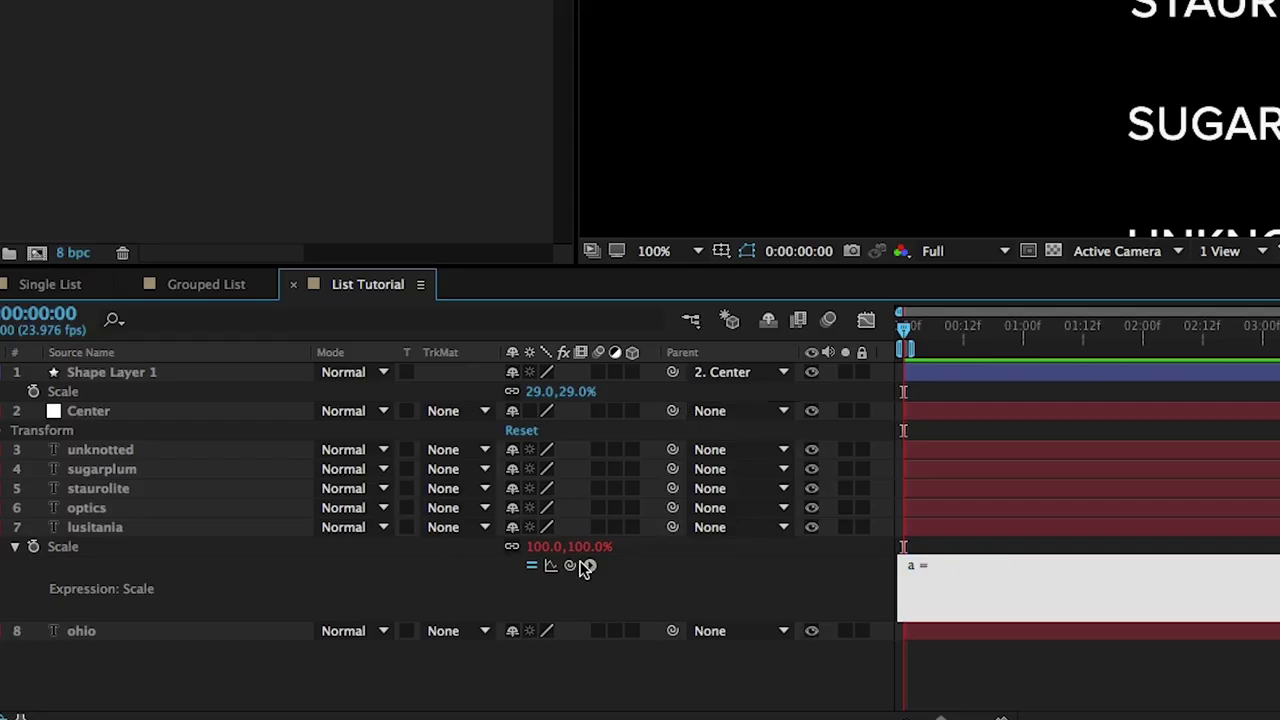
{"action": "mouse_move", "coordinate": [572, 566]}
{"action": "left_mouse_down"}
{"action": "mouse_move", "coordinate": [151, 478]}
{"action": "mouse_move", "coordinate": [157, 437]}
{"action": "mouse_move", "coordinate": [174, 490]}
{"action": "mouse_move", "coordinate": [731, 589]}
{"action": "left_mouse_up"}
{"action": "left_click", "coordinate": [962, 578]}
Step: Show the Center null's Position and start the lusitania Scale expression with a = thisComp.layer("Center").transform.position; linked to it
{"action": "left_click", "coordinate": [100, 405]}
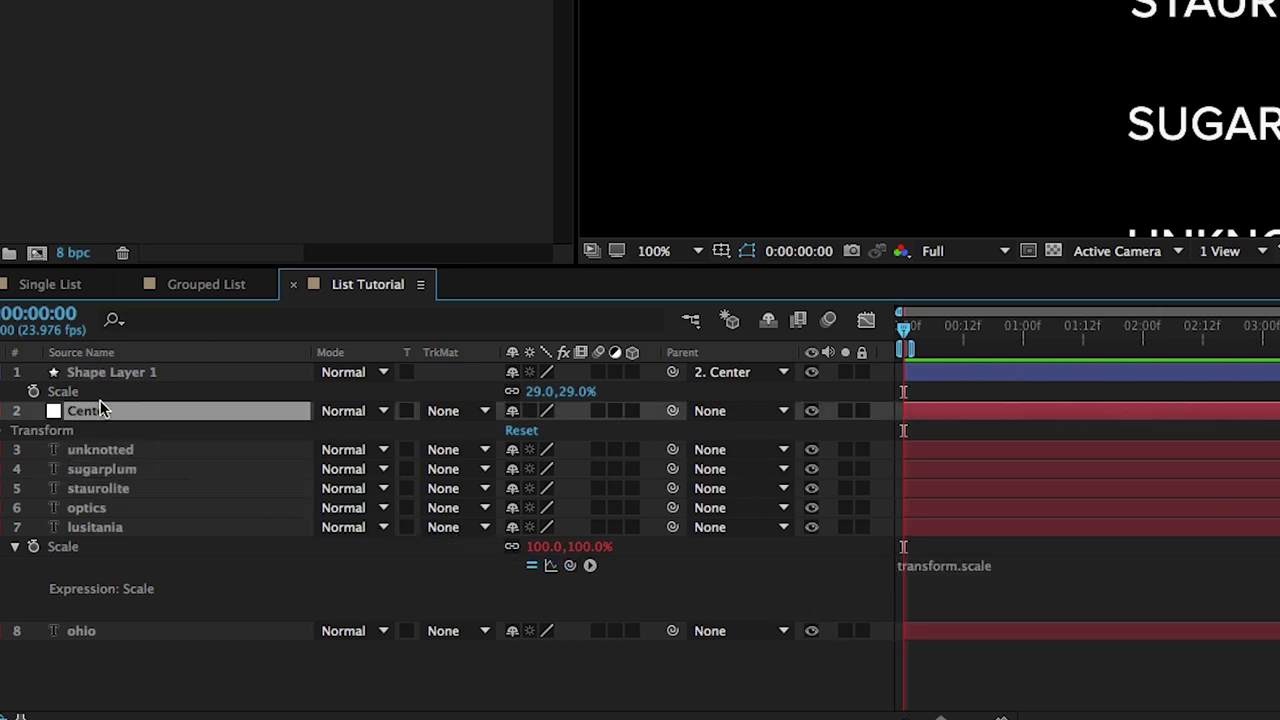
{"action": "key", "text": "p"}
{"action": "left_click", "coordinate": [958, 570]}
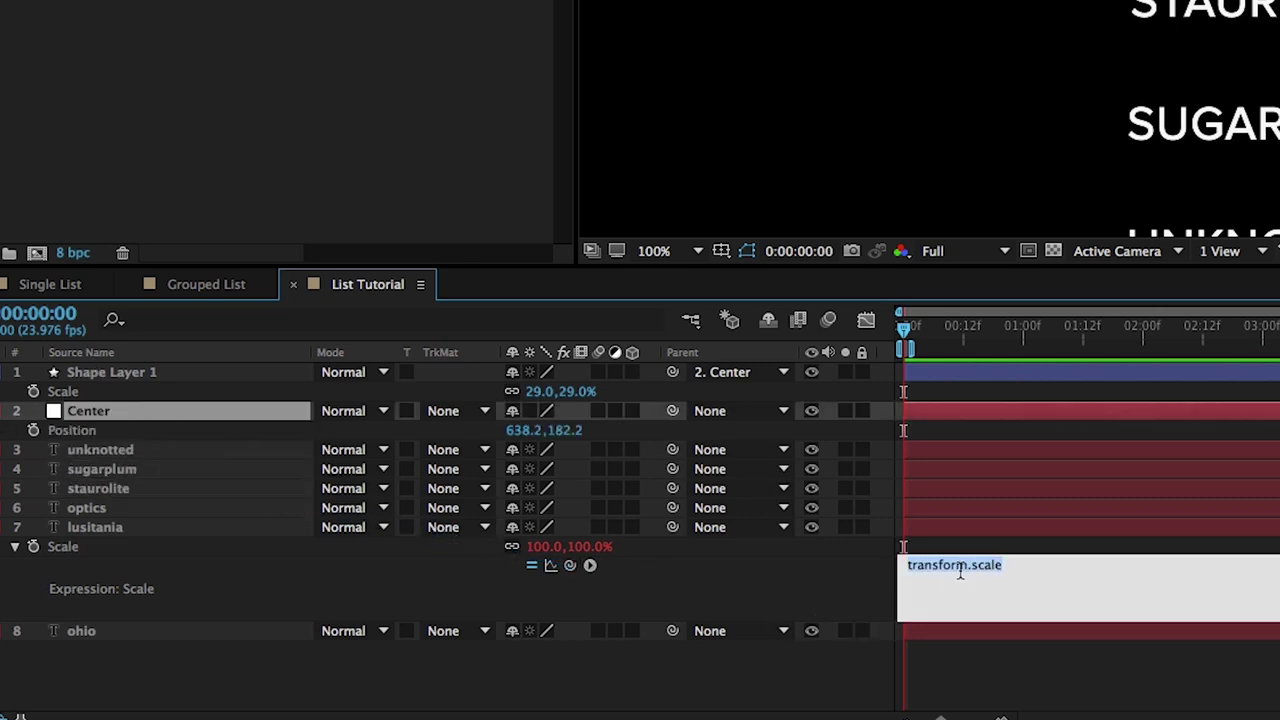
{"action": "type", "text": "a ="}
{"action": "left_click_drag", "start_coordinate": [589, 565], "coordinate": [201, 433]}
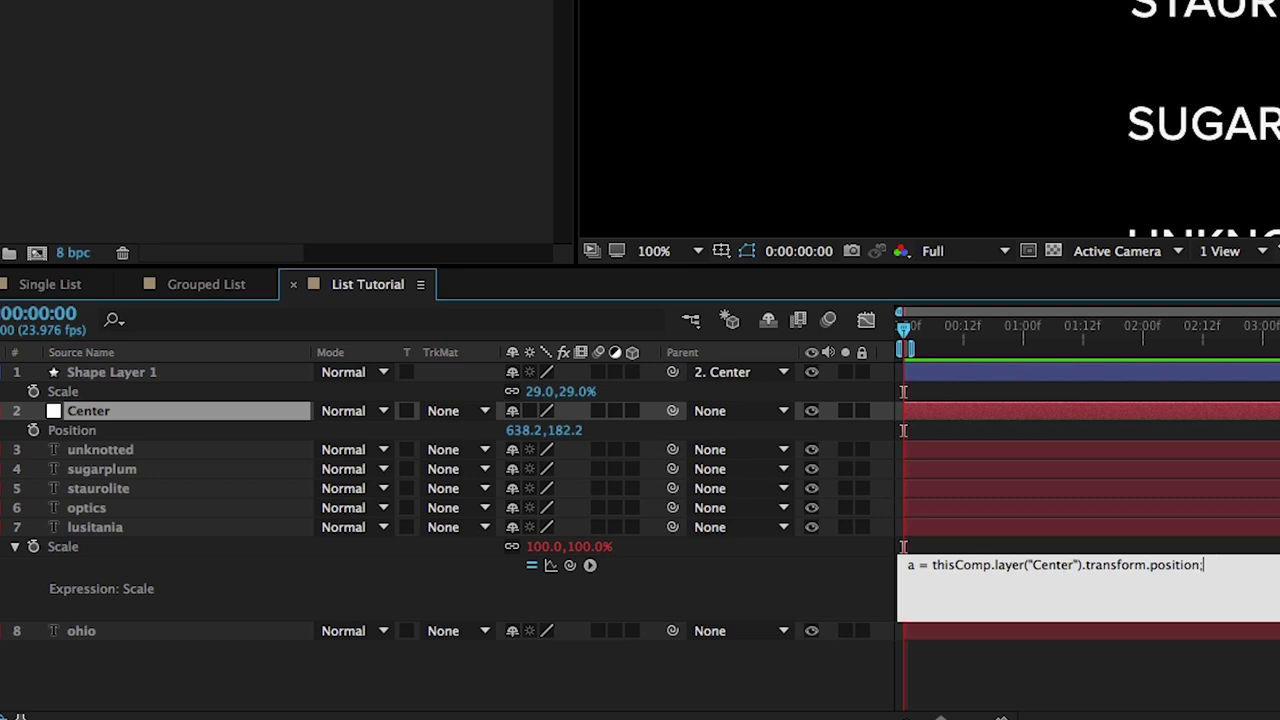
{"action": "type", "text": ";"}
{"action": "key", "text": "Return"}
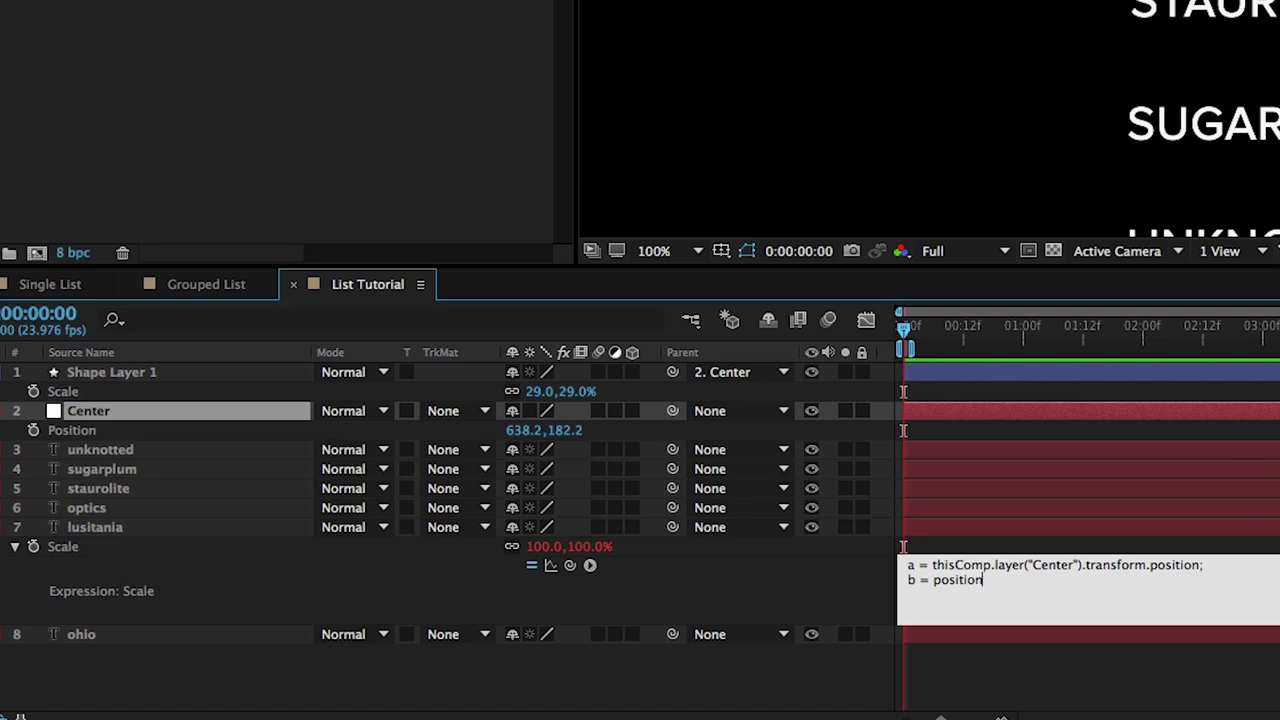
Step: Limit both variables to the vertical coordinate, so the expression lines end in a = …transform.position[1]; and b = position[1];
{"action": "left_click", "coordinate": [1268, 566]}
{"action": "key", "text": "Left"}
{"action": "type", "text": "[1]"}
{"action": "type", "text": "[1]"}
{"action": "type", "text": ";"}
{"action": "key", "text": "Return"}
{"action": "key", "text": "Return"}
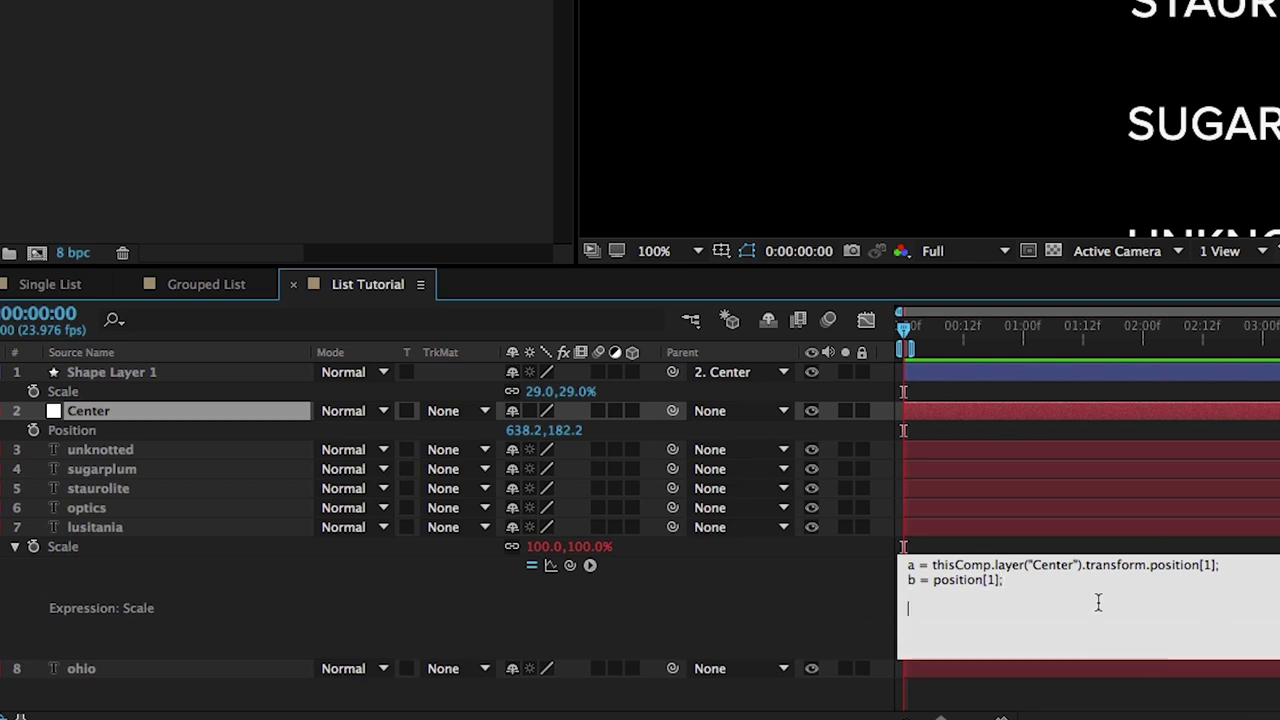
Step: Add length(a, b) below the two variables and apply the lusitania Scale expression
{"action": "left_click_drag", "start_coordinate": [1097, 603], "coordinate": [814, 407]}
{"action": "left_click", "coordinate": [1063, 594]}
{"action": "key", "text": "Down"}
{"action": "type", "text": "length"}
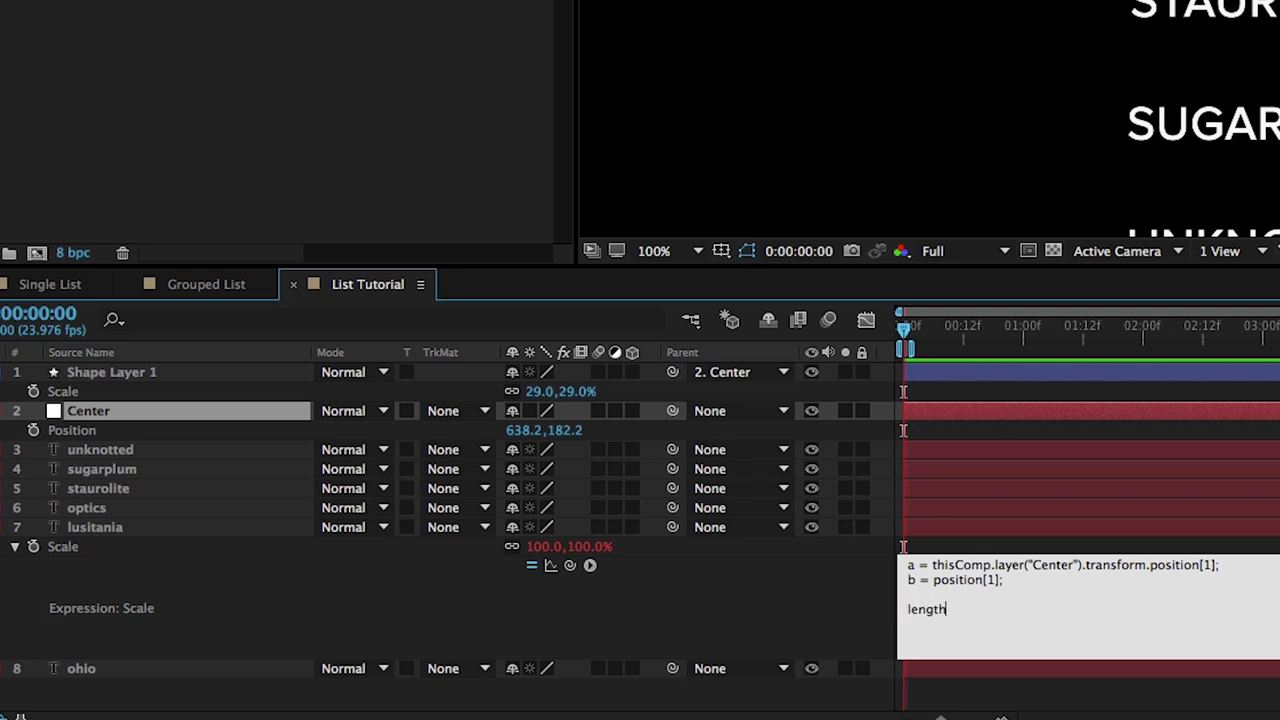
{"action": "type", "text": "(a, b)"}
{"action": "left_click_drag", "start_coordinate": [997, 634], "coordinate": [857, 600]}
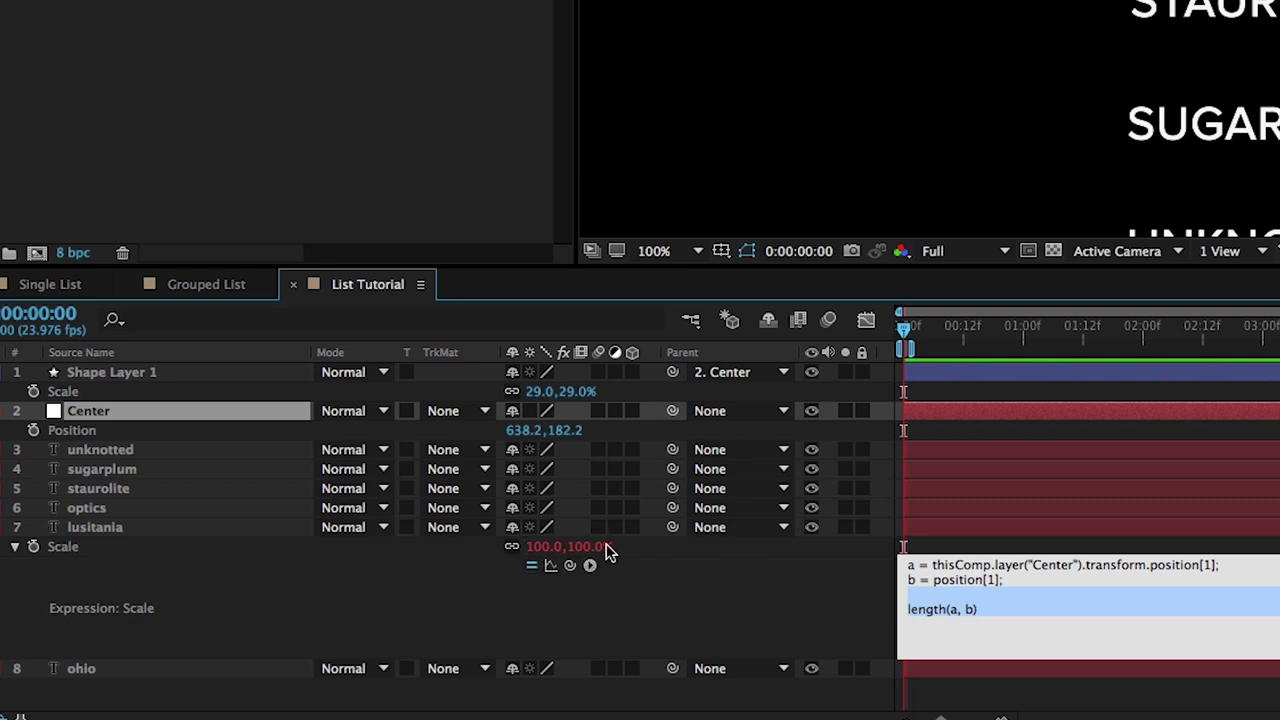
{"action": "left_click", "coordinate": [840, 629]}
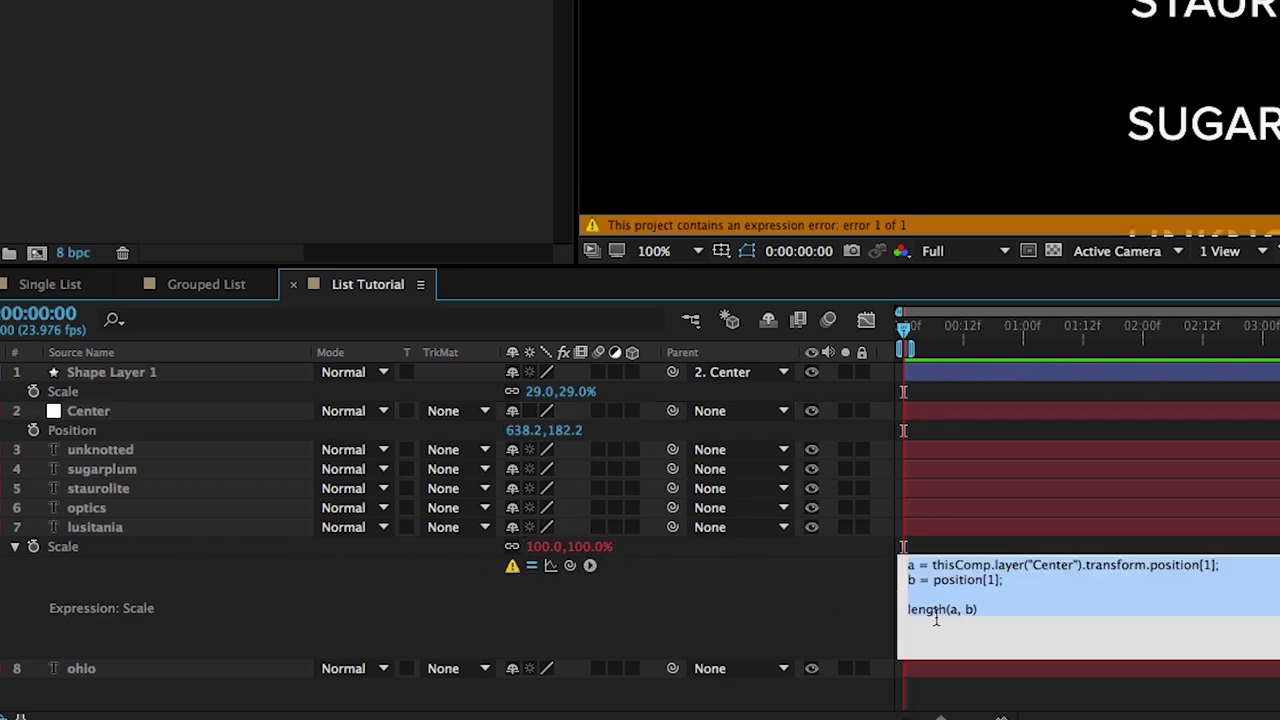
Step: Store the distance in a variable as s = length(a, b); directly below the b line
{"action": "left_click", "coordinate": [993, 596]}
{"action": "key", "text": "Down"}
{"action": "type", "text": "s"}
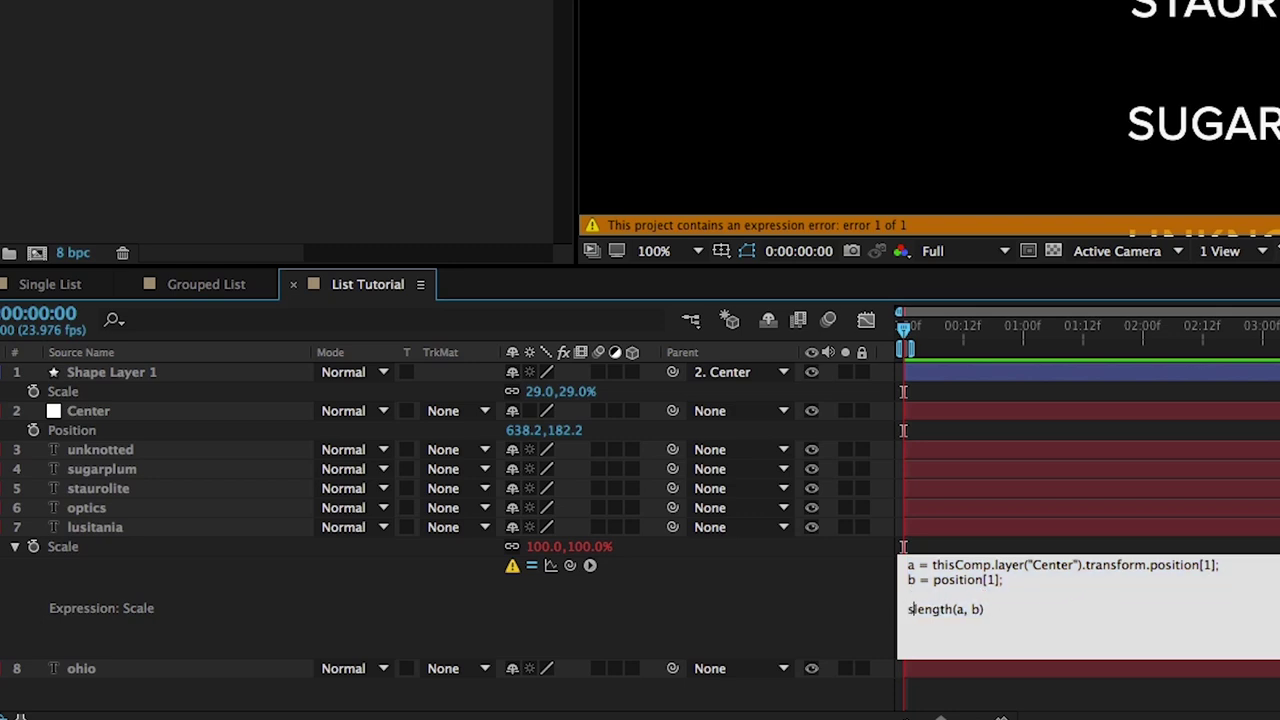
{"action": "type", "text": " ="}
{"action": "left_click", "coordinate": [1001, 609]}
{"action": "type", "text": ";"}
{"action": "key", "text": "Return"}
{"action": "key", "text": "Up"}
{"action": "key", "text": "BackSpace"}
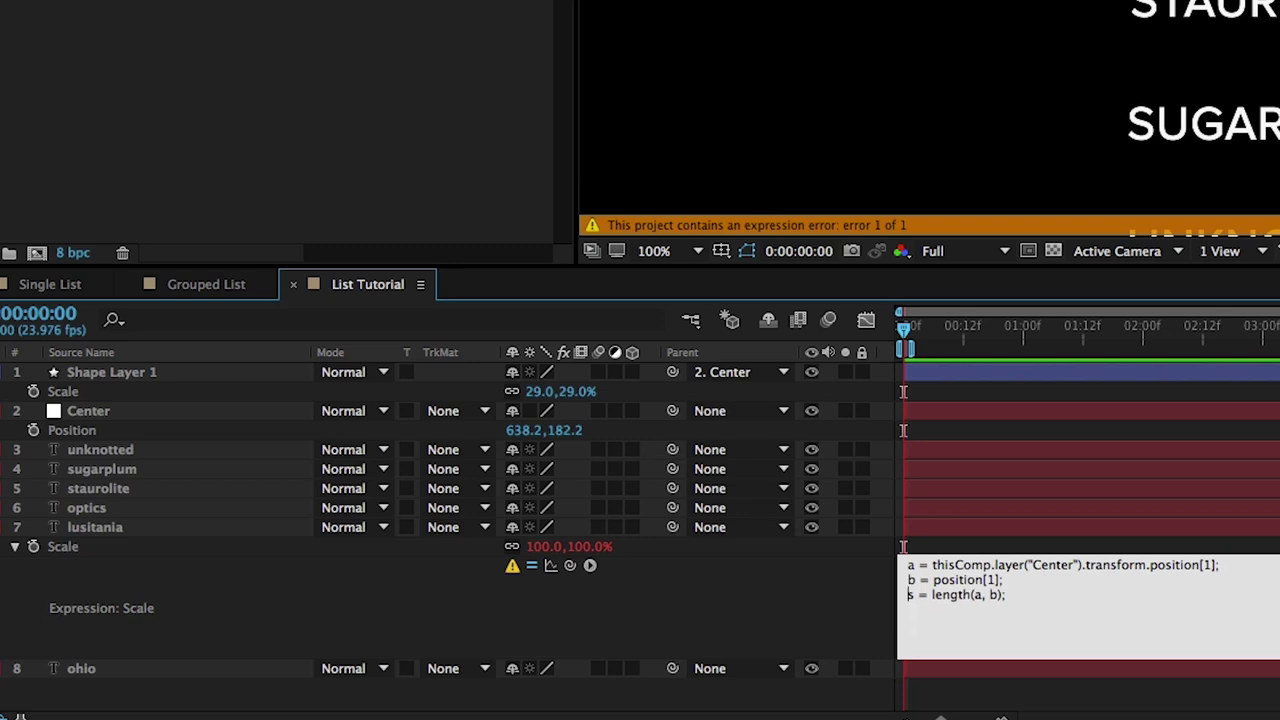
Step: End the expression with [s,s] as the scale output and apply it
{"action": "key", "text": "Down"}
{"action": "key", "text": "Return"}
{"action": "type", "text": "["}
{"action": "type", "text": "[s,s"}
{"action": "type", "text": "]"}
{"action": "key", "text": "KP_Enter"}
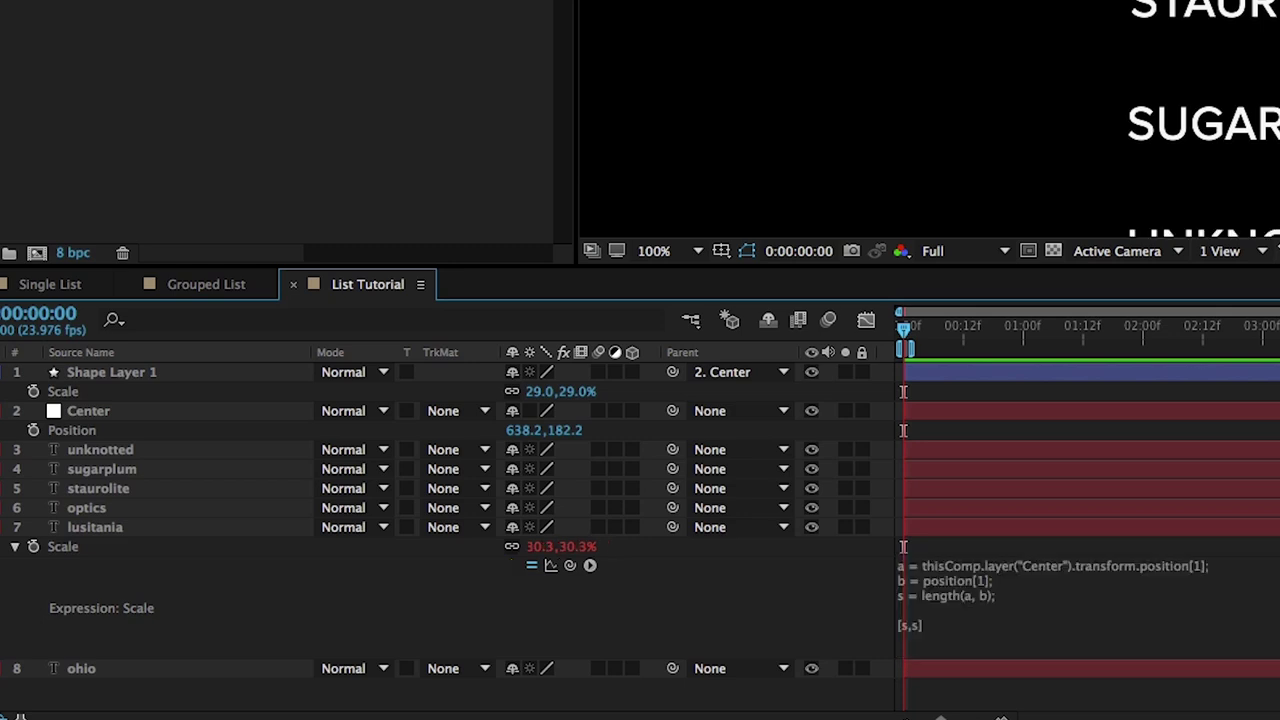
Step: Move the Center null down and back up along the list to check how the LUSITANIA line scales
{"action": "left_click_drag", "start_coordinate": [1270, 2], "coordinate": [786, 388]}
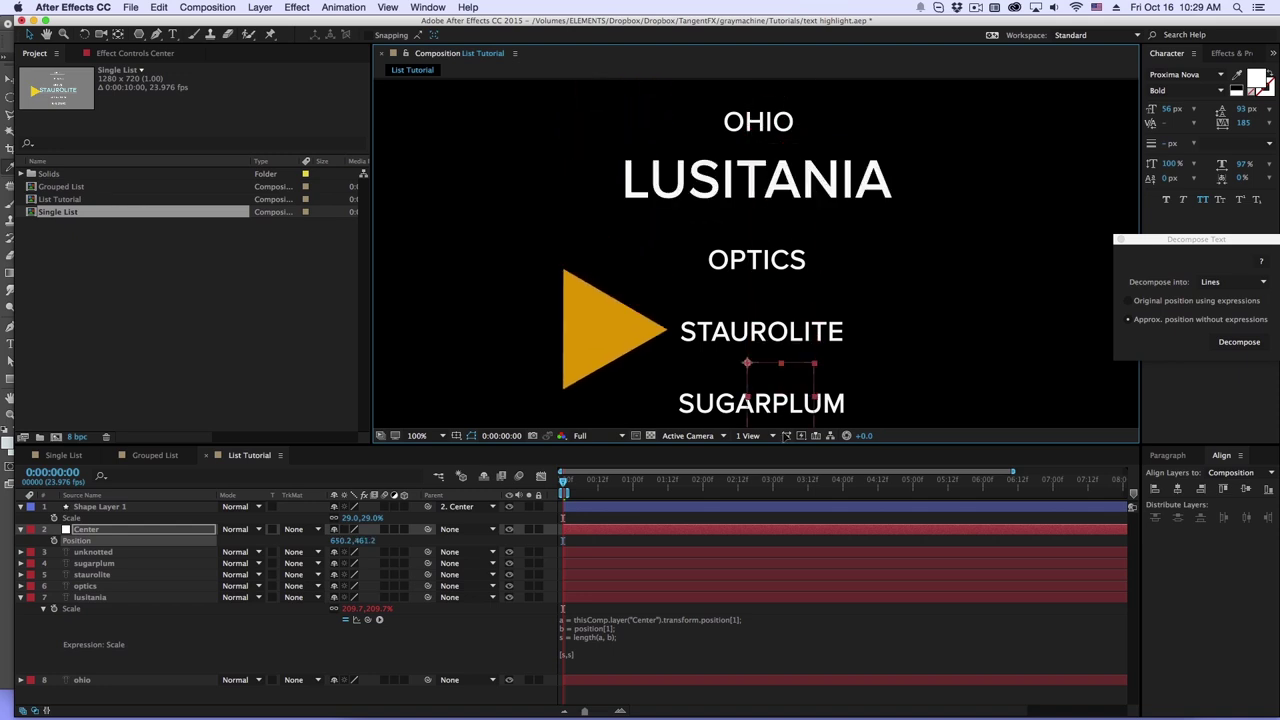
{"action": "left_click_drag", "start_coordinate": [784, 434], "coordinate": [768, 211]}
{"action": "key", "text": "comma"}
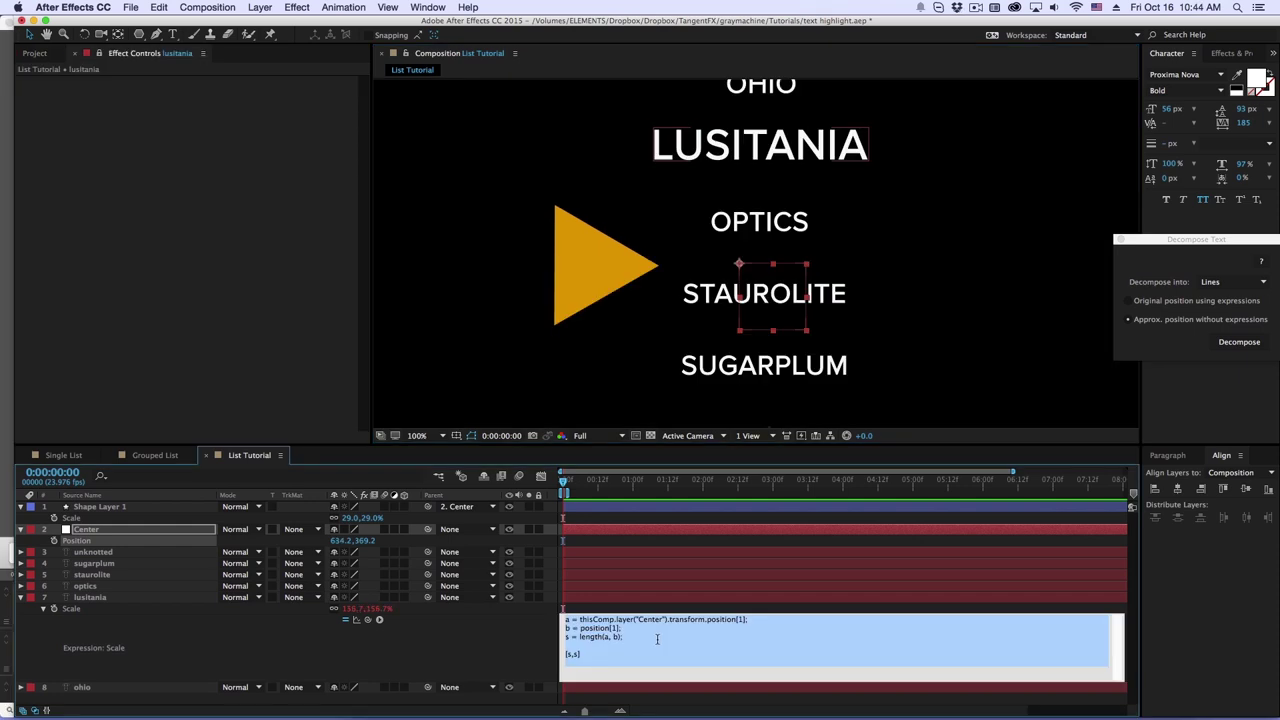
Step: Rename the distance variable in the lusitania Scale expression to l and add an empty line below it
{"action": "left_click", "coordinate": [658, 637]}
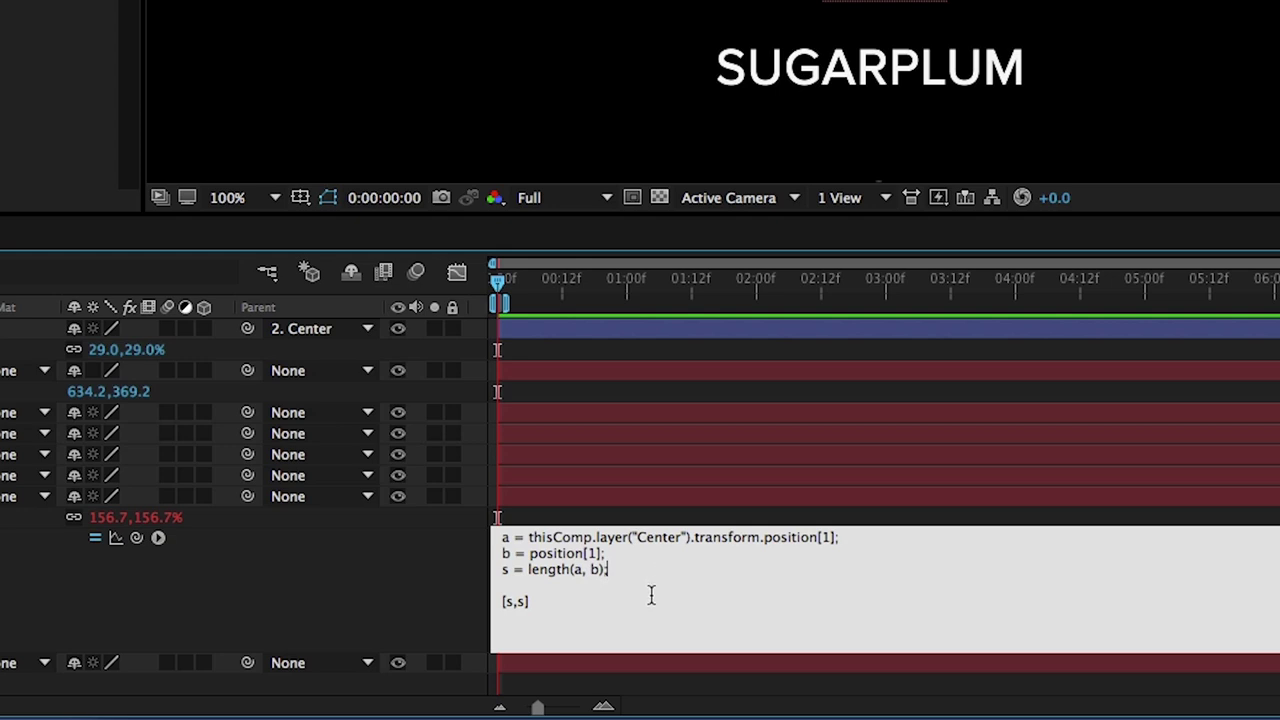
{"action": "key", "text": "Return"}
{"action": "key", "text": "Up"}
{"action": "key", "text": "Delete"}
{"action": "type", "text": "l"}
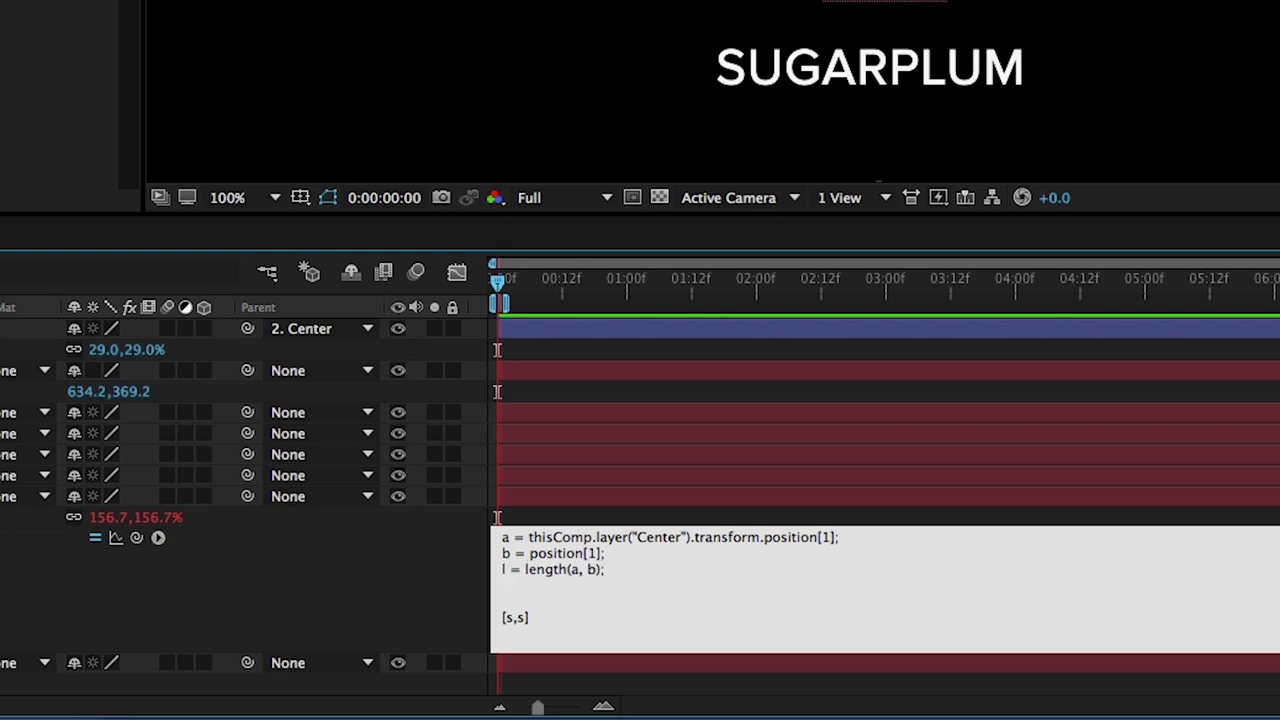
Step: Add the line s = linear(l, 0, 100, 200, 100); between the distance variable and [s,s]
{"action": "key", "text": "Down"}
{"action": "key", "text": "Down"}
{"action": "key", "text": "Return"}
{"action": "key", "text": "Up"}
{"action": "type", "text": "s = linear"}
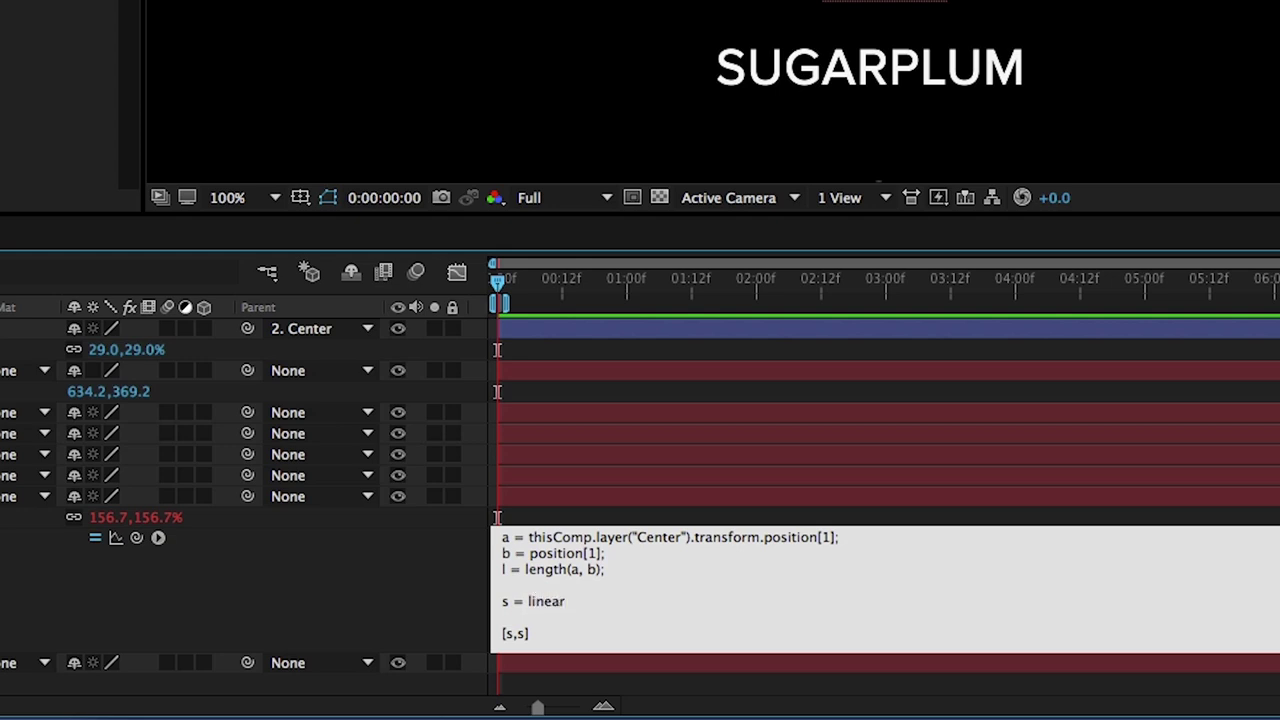
{"action": "type", "text": "("}
{"action": "type", "text": ","}
{"action": "type", "text": " 100"}
{"action": "key", "text": "BackSpace"}
{"action": "key", "text": "BackSpace"}
{"action": "key", "text": "BackSpace"}
{"action": "type", "text": "0, 1"}
{"action": "key", "text": "BackSpace"}
{"action": "key", "text": "BackSpace"}
{"action": "key", "text": "BackSpace"}
{"action": "type", "text": ", 100"}
{"action": "type", "text": ", 200, 100);"}
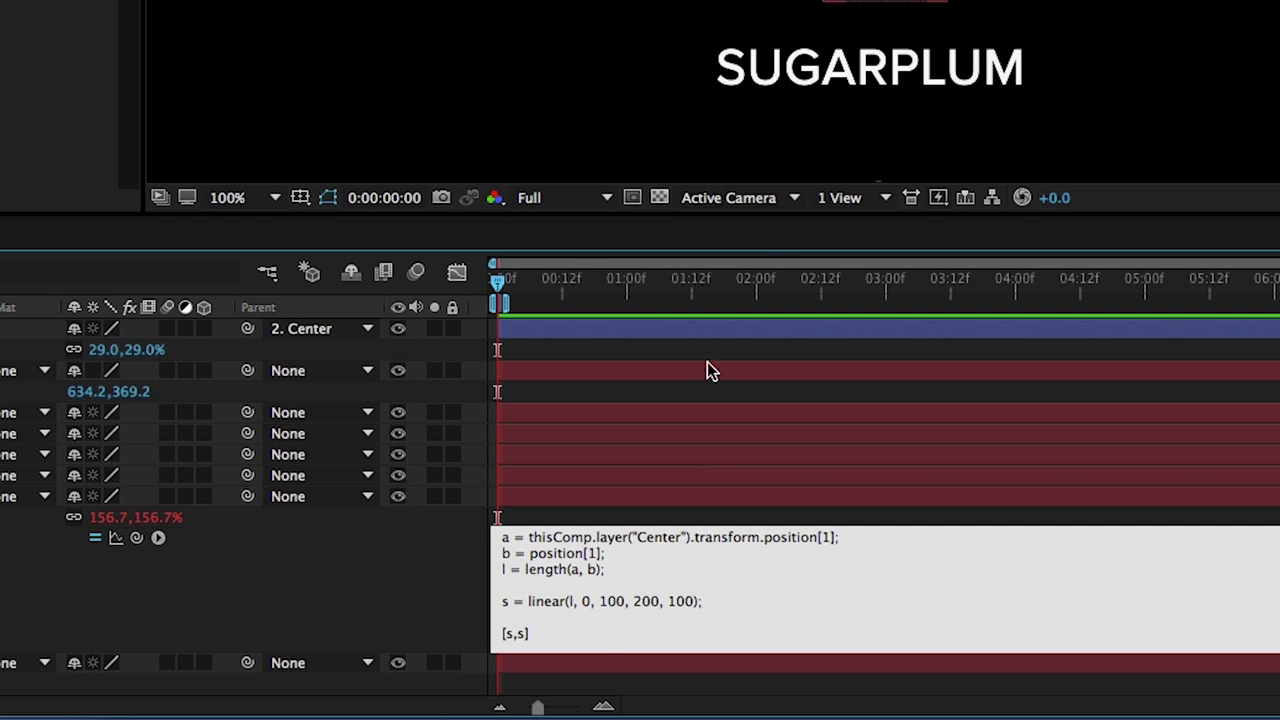
Step: Examine the linear function's output values 200 and 100 and its upper distance limit of 100
{"action": "double_click", "coordinate": [646, 601]}
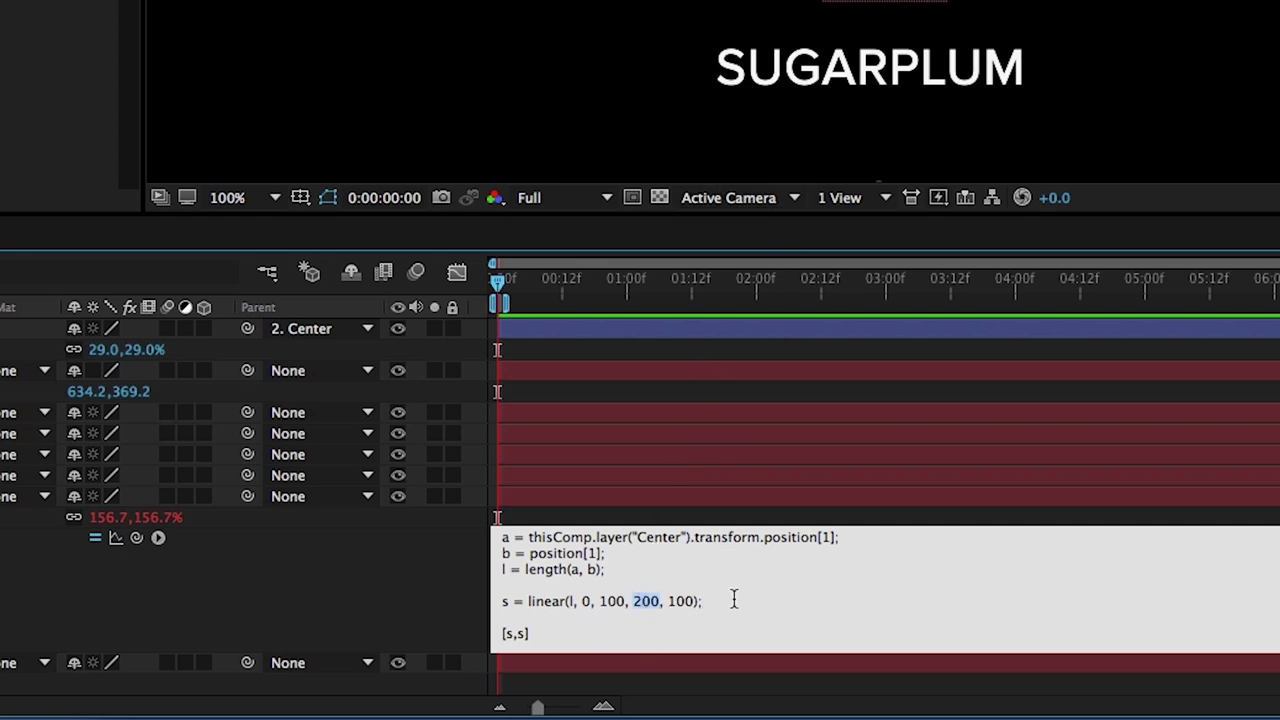
{"action": "double_click", "coordinate": [682, 601]}
{"action": "double_click", "coordinate": [645, 601]}
{"action": "left_click", "coordinate": [686, 599]}
{"action": "double_click", "coordinate": [684, 601]}
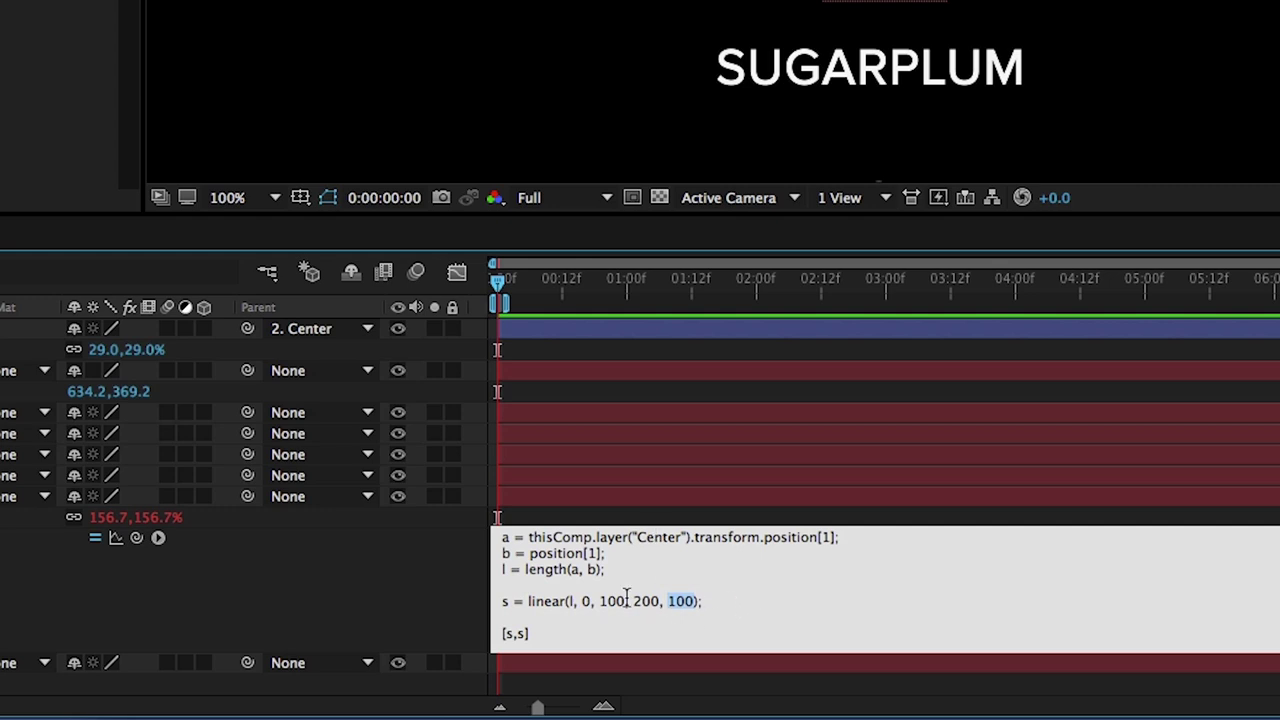
{"action": "left_click", "coordinate": [621, 601]}
{"action": "double_click", "coordinate": [606, 601]}
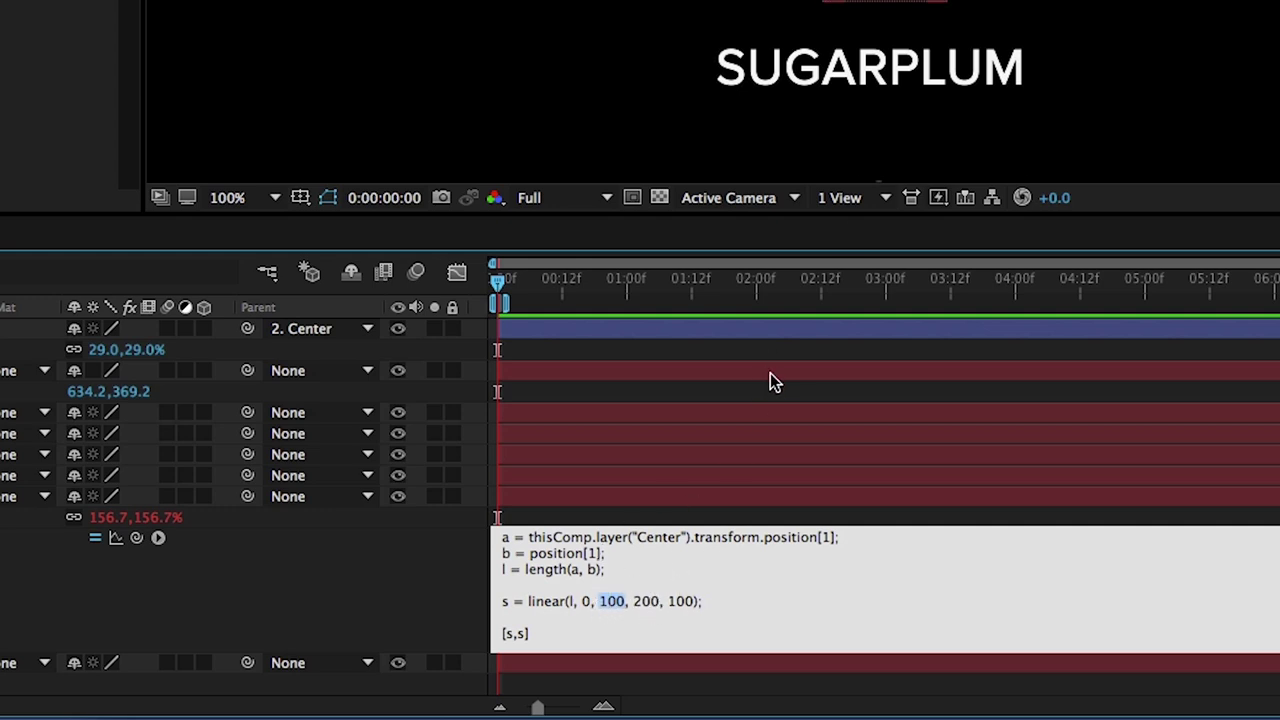
Step: Apply the expression and move the Center null up to the LUSITANIA line, to about 668, 189
{"action": "left_click_drag", "start_coordinate": [750, 305], "coordinate": [769, 210]}
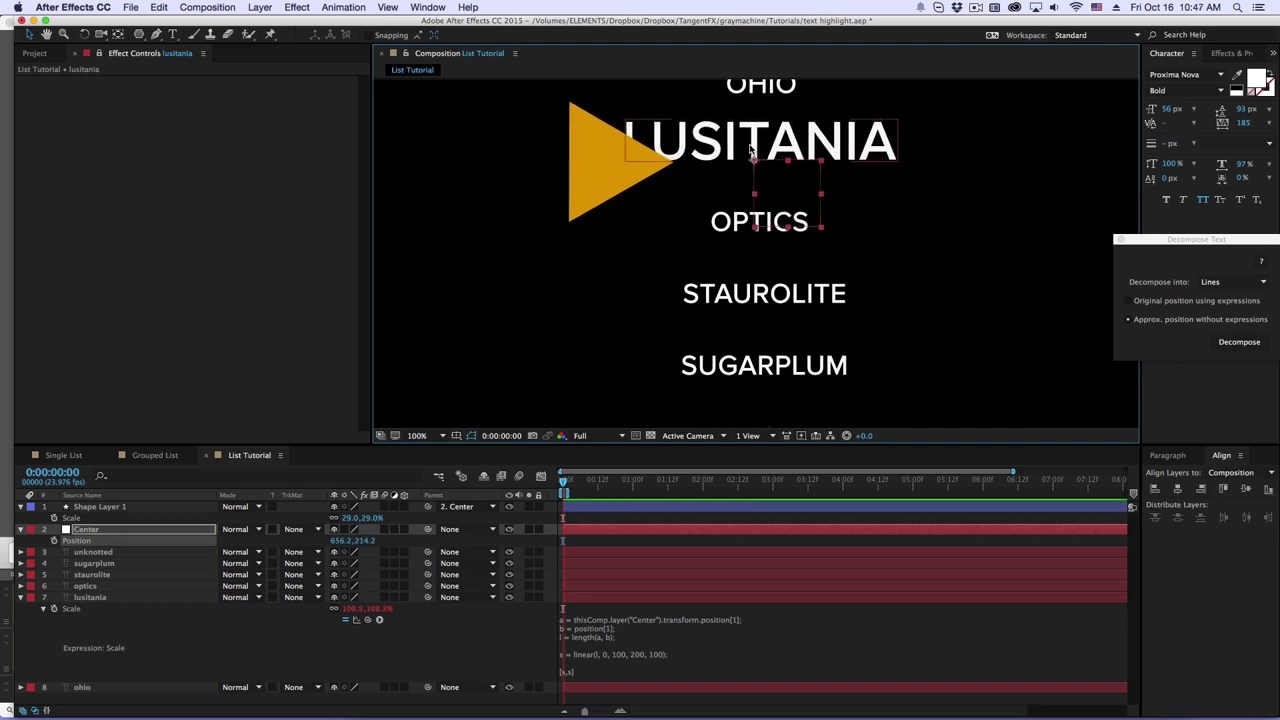
{"action": "mouse_move", "coordinate": [772, 180]}
{"action": "left_mouse_down"}
{"action": "mouse_move", "coordinate": [772, 200]}
{"action": "mouse_move", "coordinate": [772, 145]}
{"action": "mouse_move", "coordinate": [778, 300]}
{"action": "mouse_move", "coordinate": [782, 150]}
{"action": "mouse_move", "coordinate": [788, 193]}
{"action": "mouse_move", "coordinate": [779, 167]}
{"action": "left_mouse_up"}
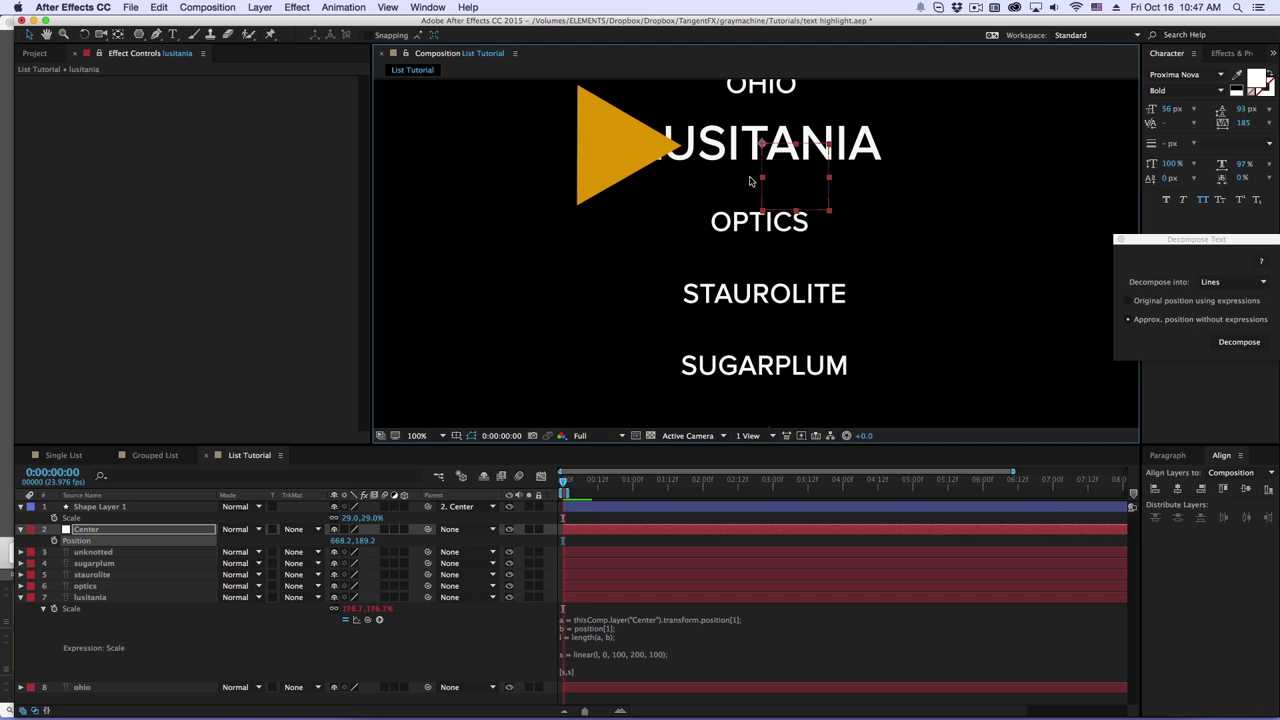
Step: Set the Anchor Point of the five text layers from unknotted to lusitania to 0, -13
{"action": "left_click", "coordinate": [95, 554]}
{"action": "left_click", "coordinate": [98, 598]}
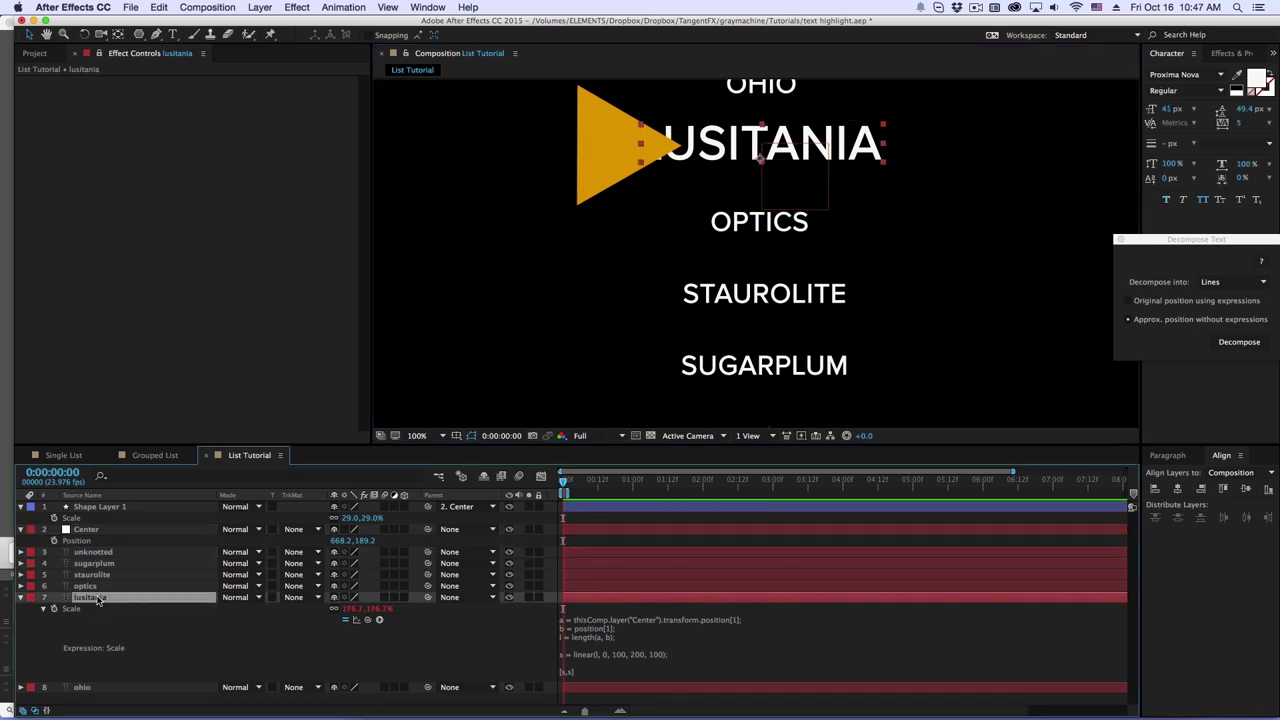
{"action": "key", "text": "u"}
{"action": "left_click", "coordinate": [107, 556], "text": "shift"}
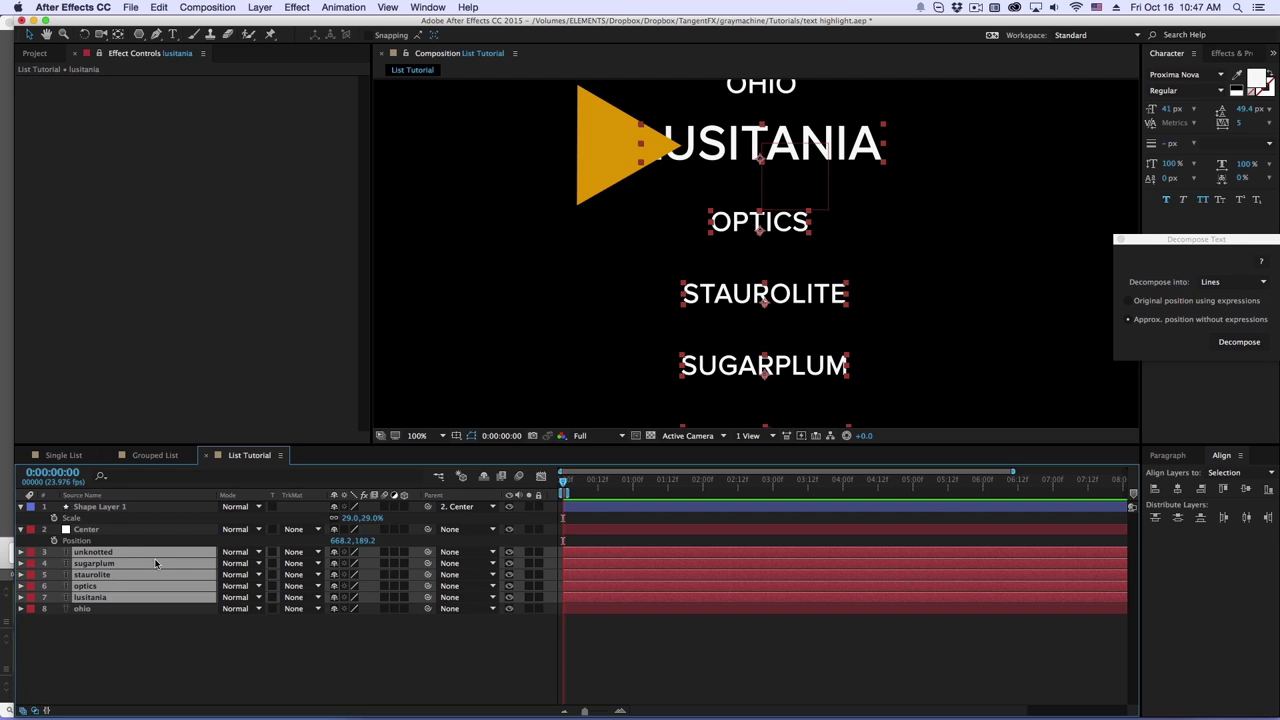
{"action": "key", "text": "a"}
{"action": "left_click_drag", "start_coordinate": [350, 563], "coordinate": [344, 563]}
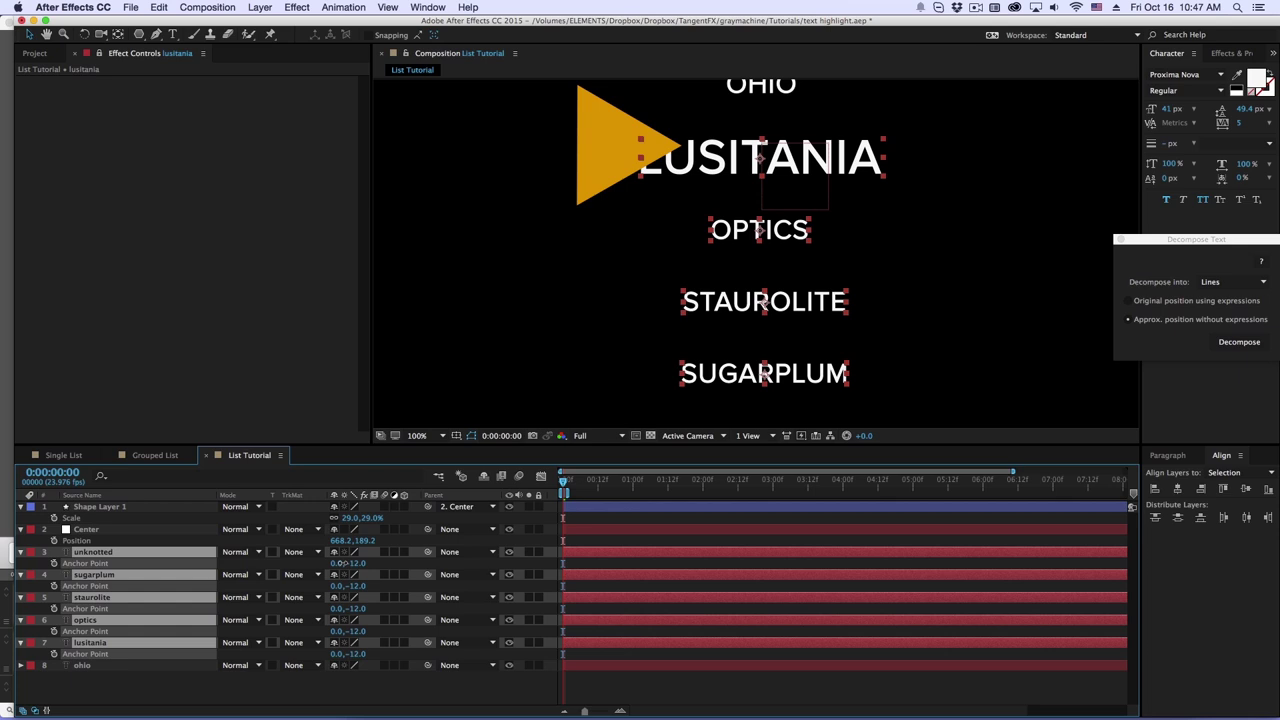
{"action": "left_click_drag", "start_coordinate": [343, 563], "coordinate": [342, 563]}
Step: Move the Center null with its triangle down to the OPTICS line, to about 685, 299
{"action": "left_click", "coordinate": [100, 529]}
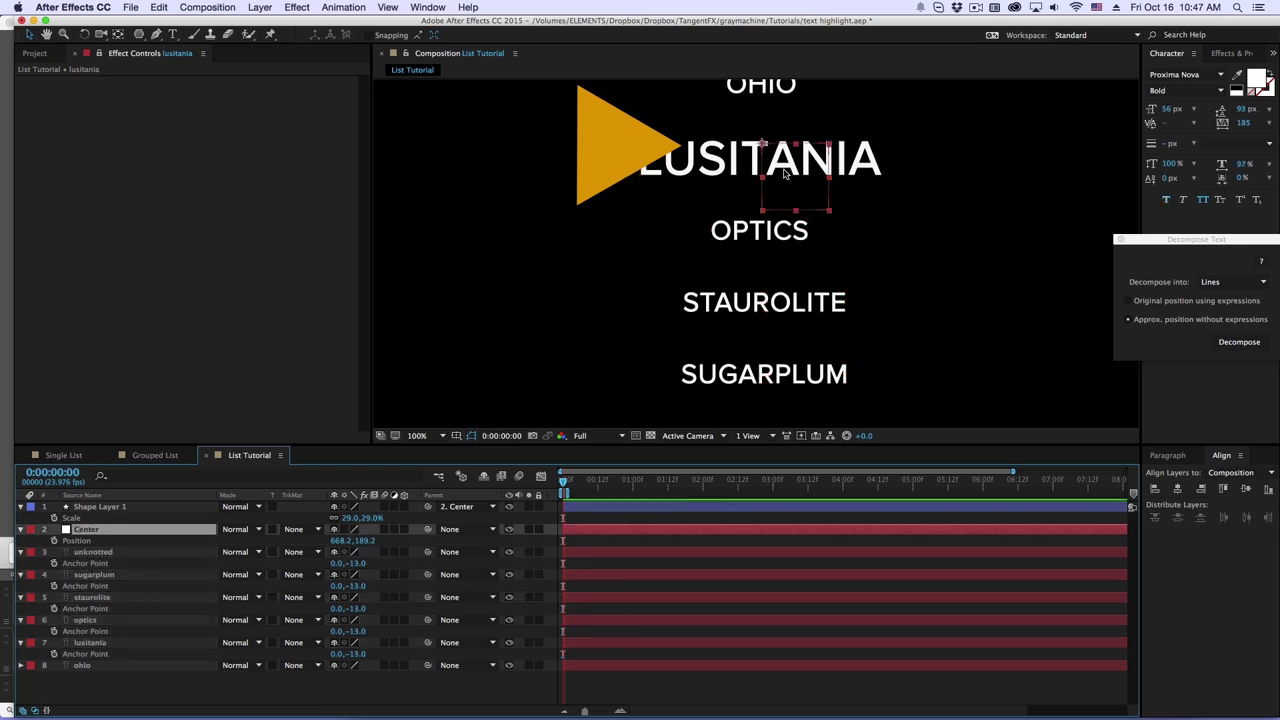
{"action": "left_click_drag", "start_coordinate": [785, 172], "coordinate": [795, 241]}
{"action": "left_click", "coordinate": [581, 547]}
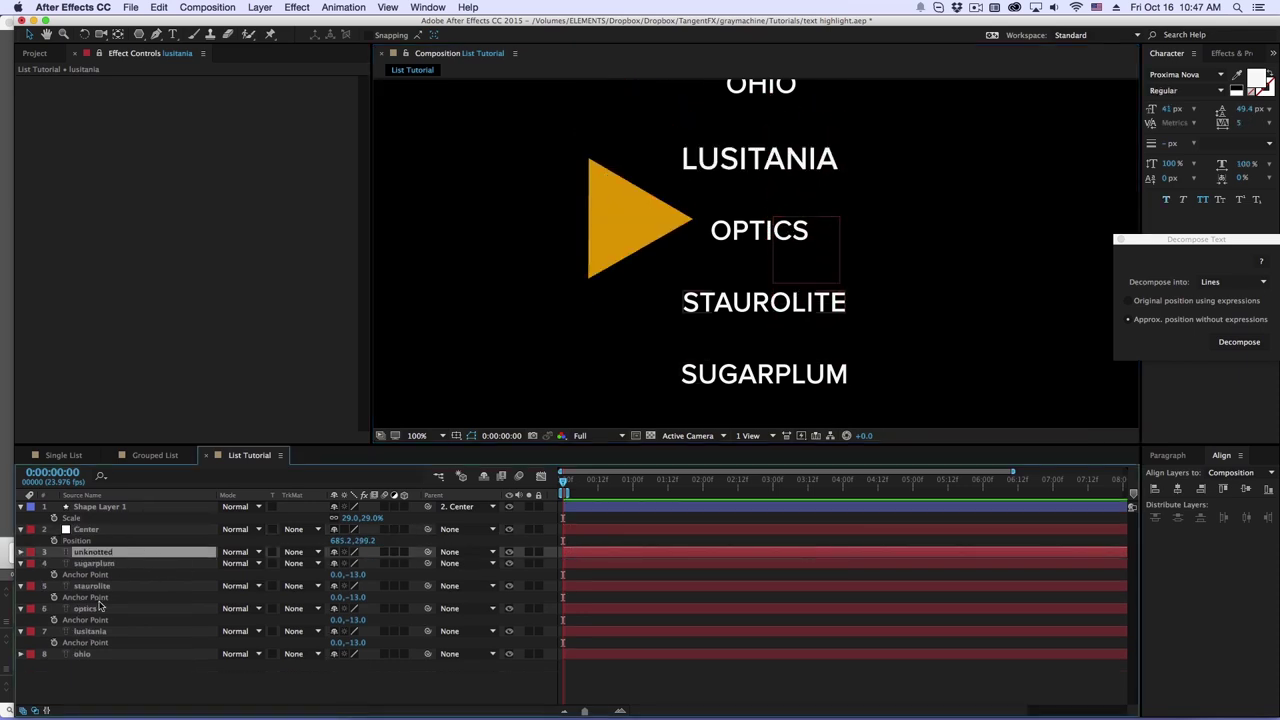
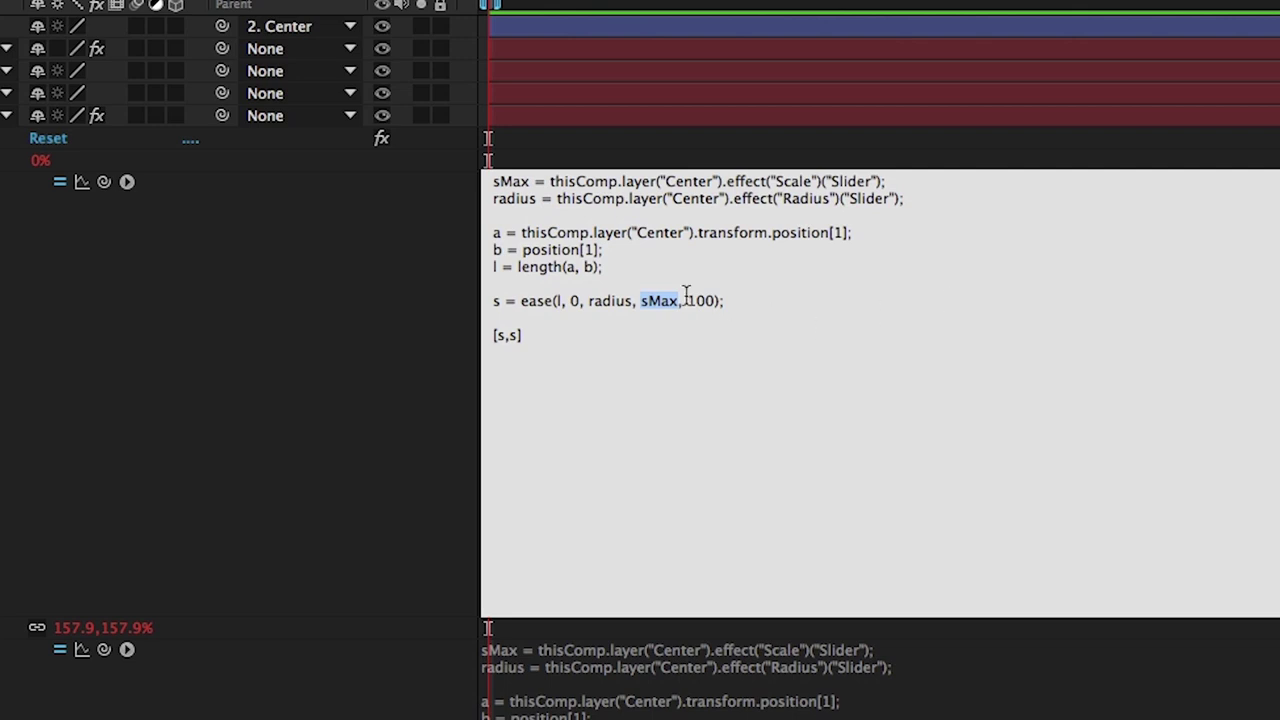
Step: Change the ease line in the effect's percentage expression to s = ease(l, 0, radius, 100, 0); and apply it
{"action": "type", "text": "100"}
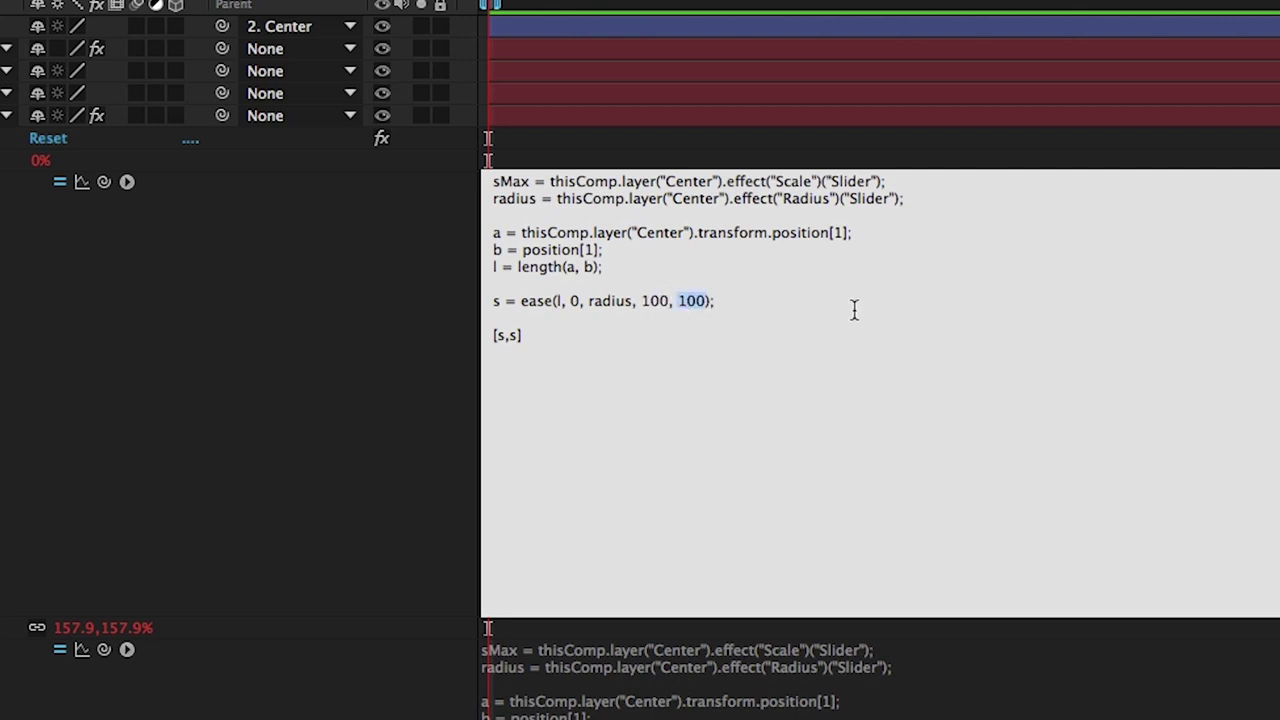
{"action": "key", "text": "KP_Enter"}
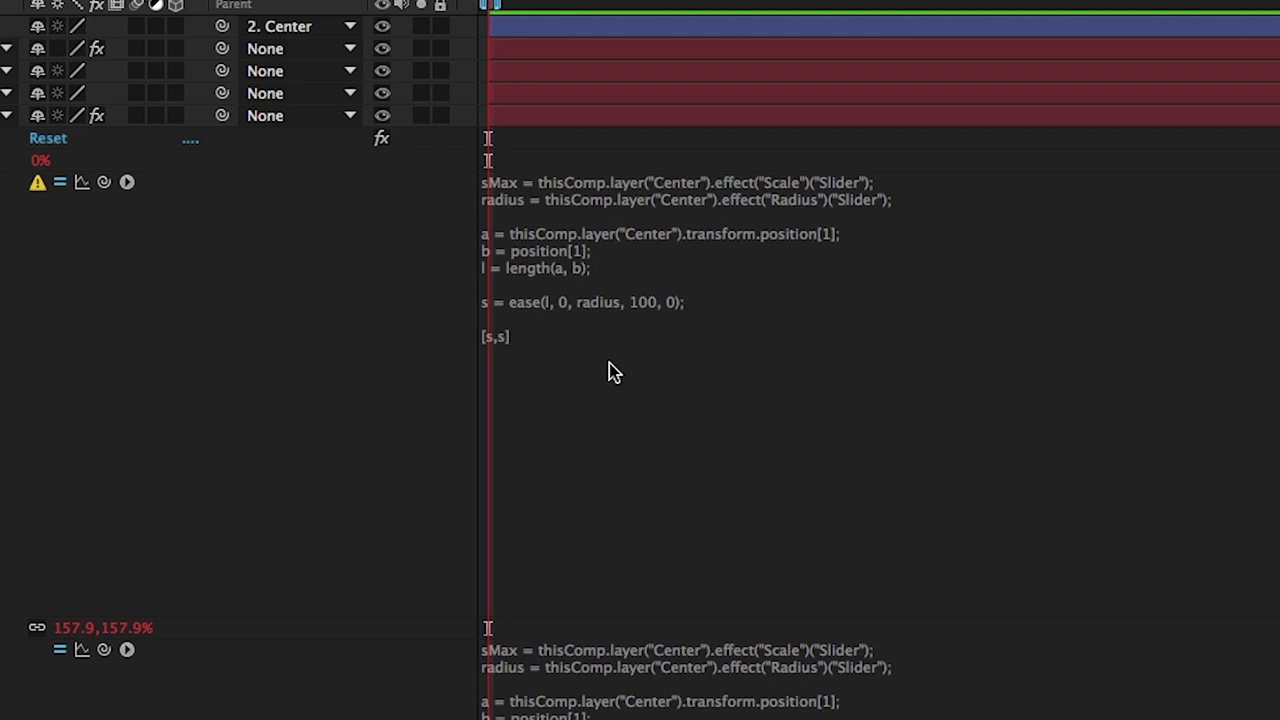
Step: Shorten the end of staurolite's Effect Opacity expression to ease(l, 0, radius, 100, 0); by removing the [s,s] line and the s = assignment
{"action": "left_click", "coordinate": [543, 363]}
{"action": "left_click_drag", "start_coordinate": [571, 371], "coordinate": [420, 320]}
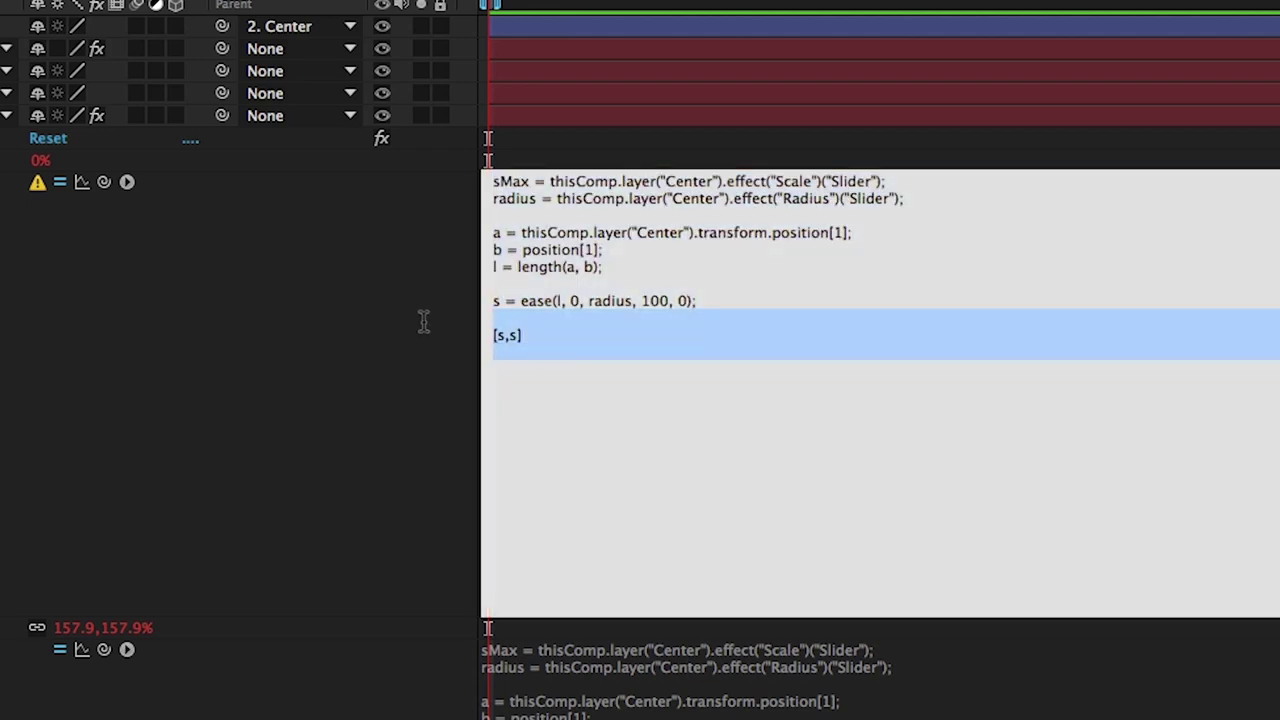
{"action": "key", "text": "BackSpace"}
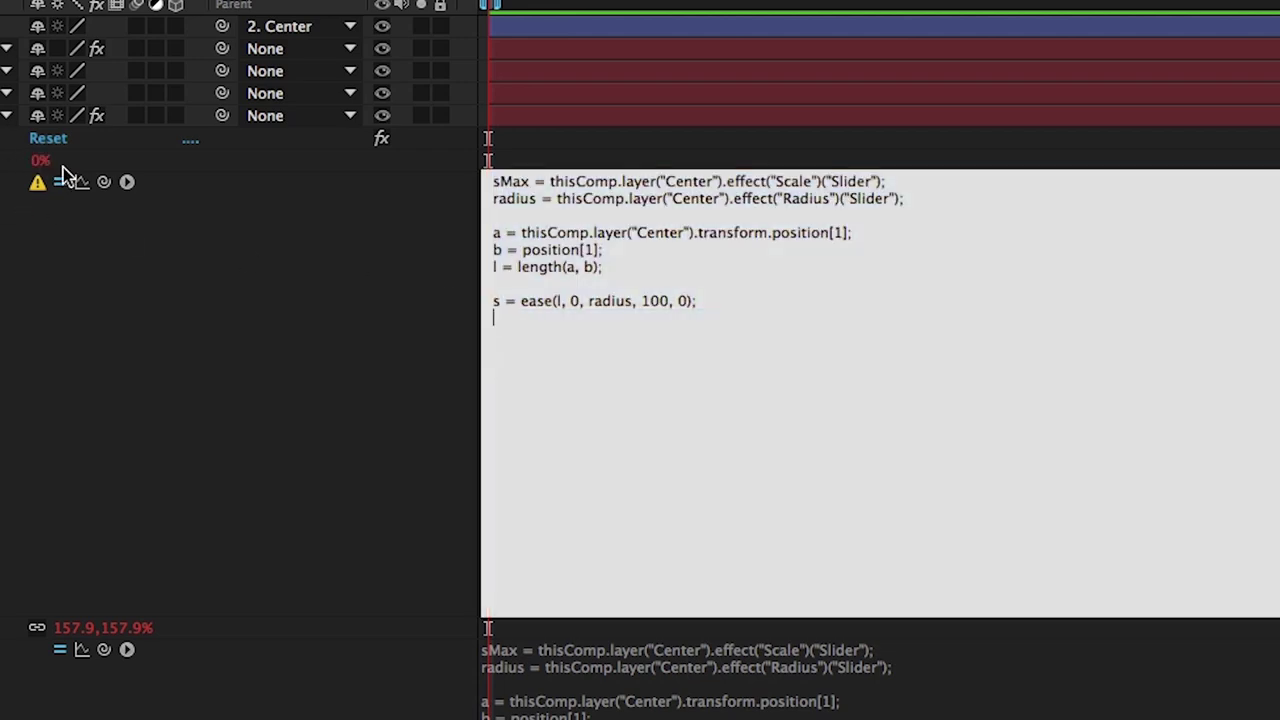
{"action": "left_click_drag", "start_coordinate": [524, 311], "coordinate": [463, 334]}
{"action": "left_click_drag", "start_coordinate": [519, 303], "coordinate": [443, 302]}
{"action": "key", "text": "BackSpace"}
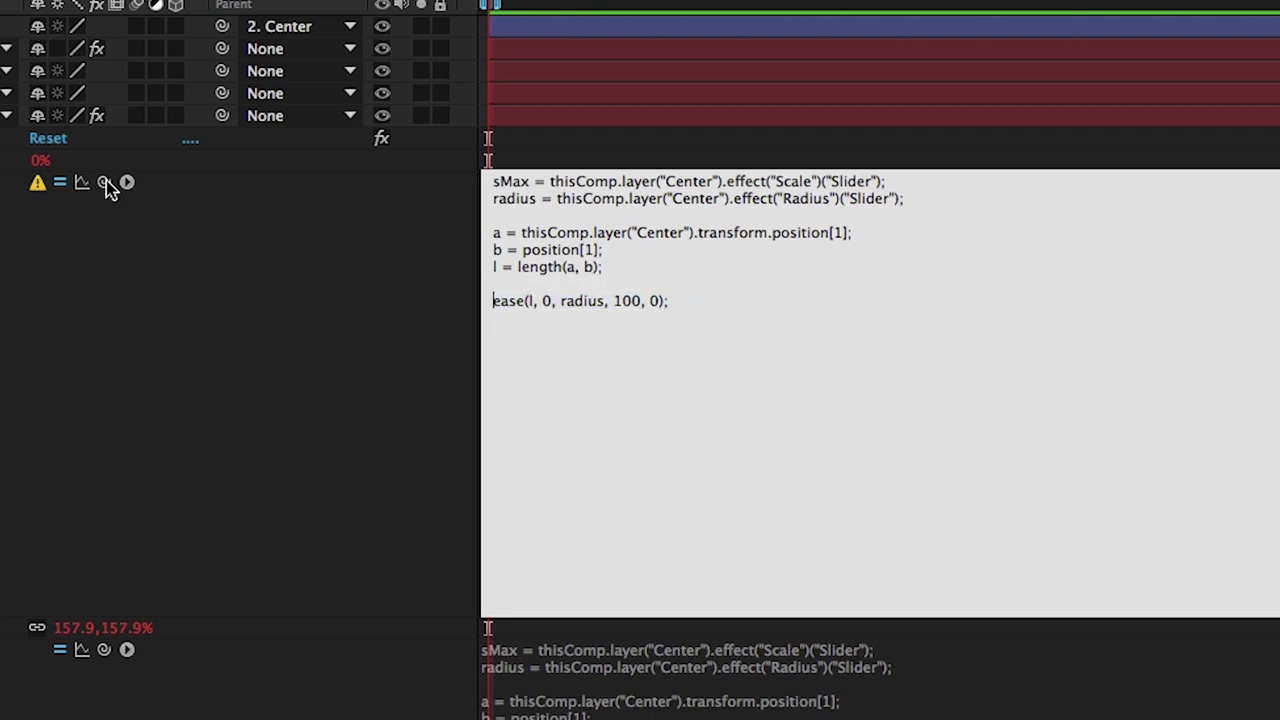
Step: Apply the Effect Opacity expression and move the Center null with its triangle onto the STAUROLITE line
{"action": "left_click_drag", "start_coordinate": [668, 304], "coordinate": [382, 294]}
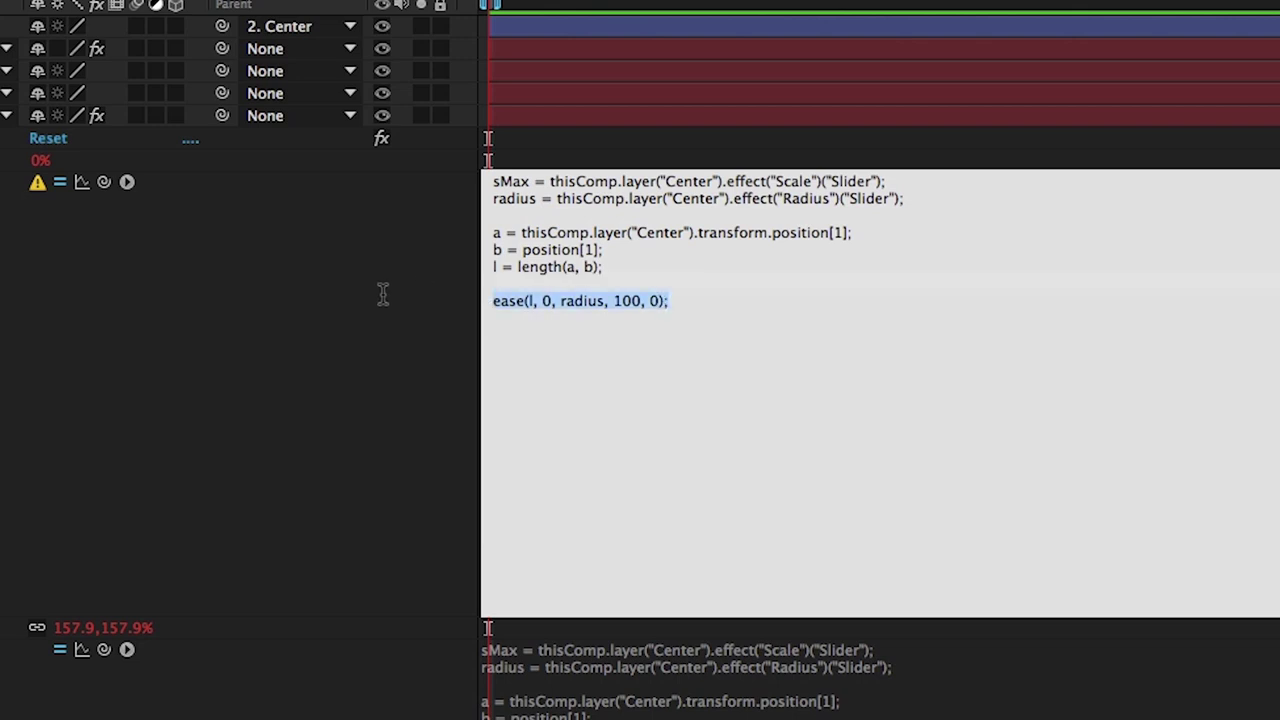
{"action": "left_click", "coordinate": [372, 296]}
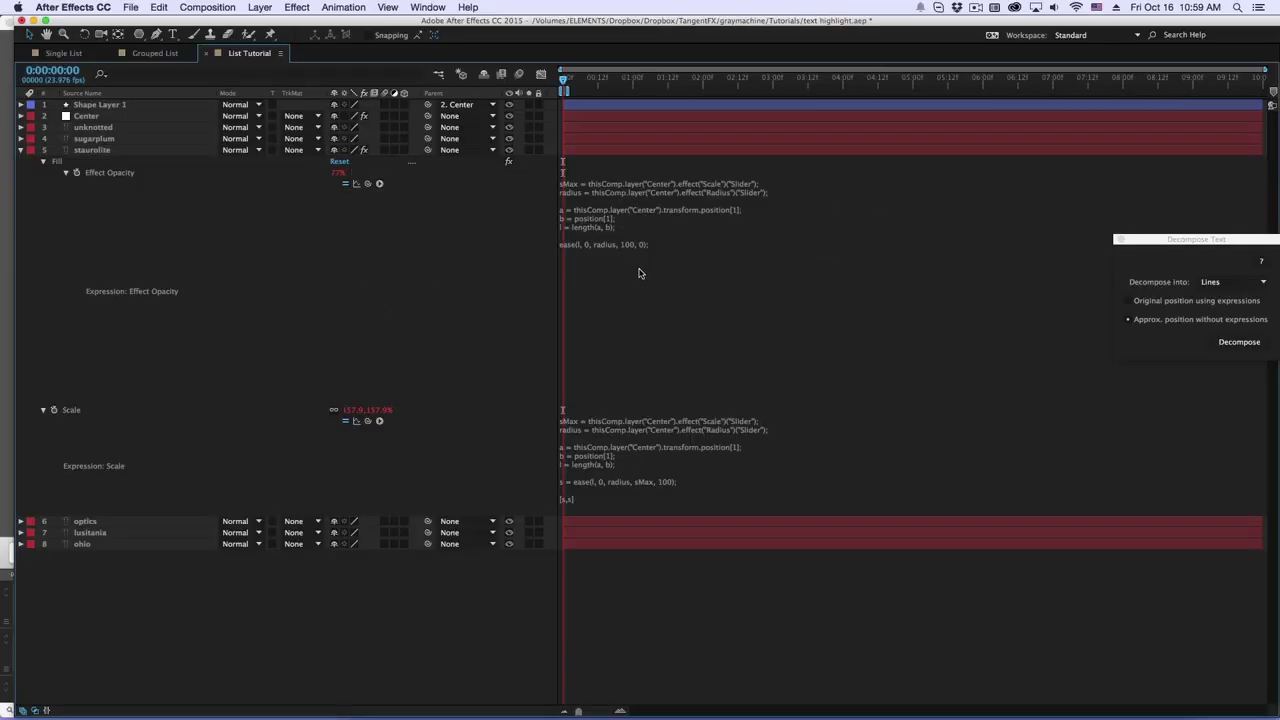
{"action": "key", "text": "grave"}
{"action": "mouse_move", "coordinate": [781, 279]}
{"action": "left_mouse_down"}
{"action": "mouse_move", "coordinate": [783, 350]}
{"action": "mouse_move", "coordinate": [790, 200]}
{"action": "mouse_move", "coordinate": [790, 293]}
{"action": "left_mouse_up"}
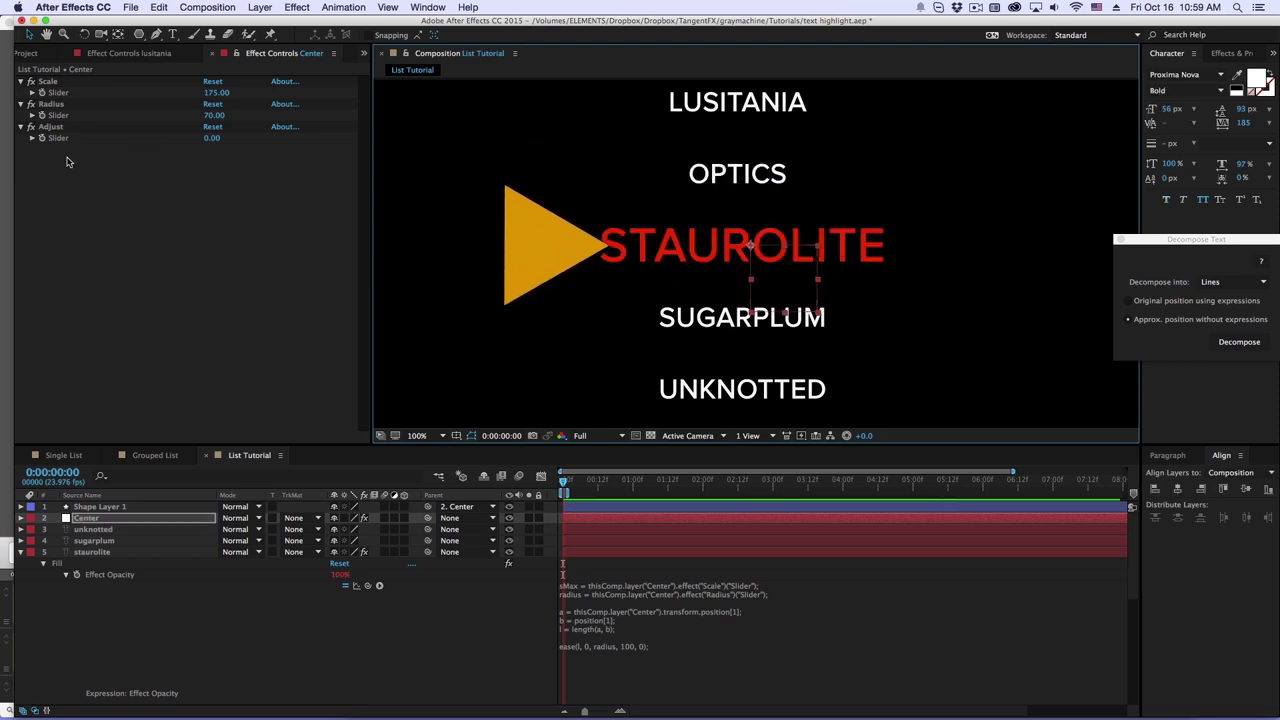
Step: Add a Color Control effect to the Center layer and set its color to light cyan
{"action": "left_click", "coordinate": [297, 7]}
{"action": "mouse_move", "coordinate": [360, 246]}
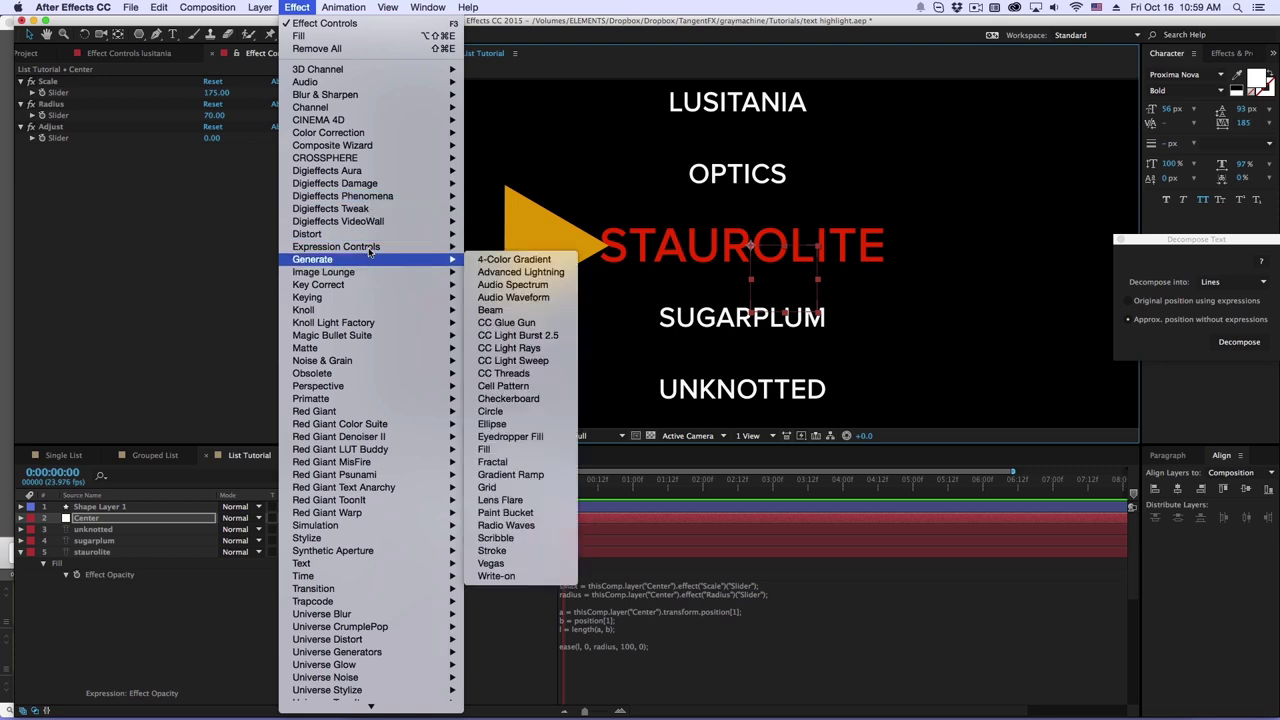
{"action": "left_click", "coordinate": [506, 284]}
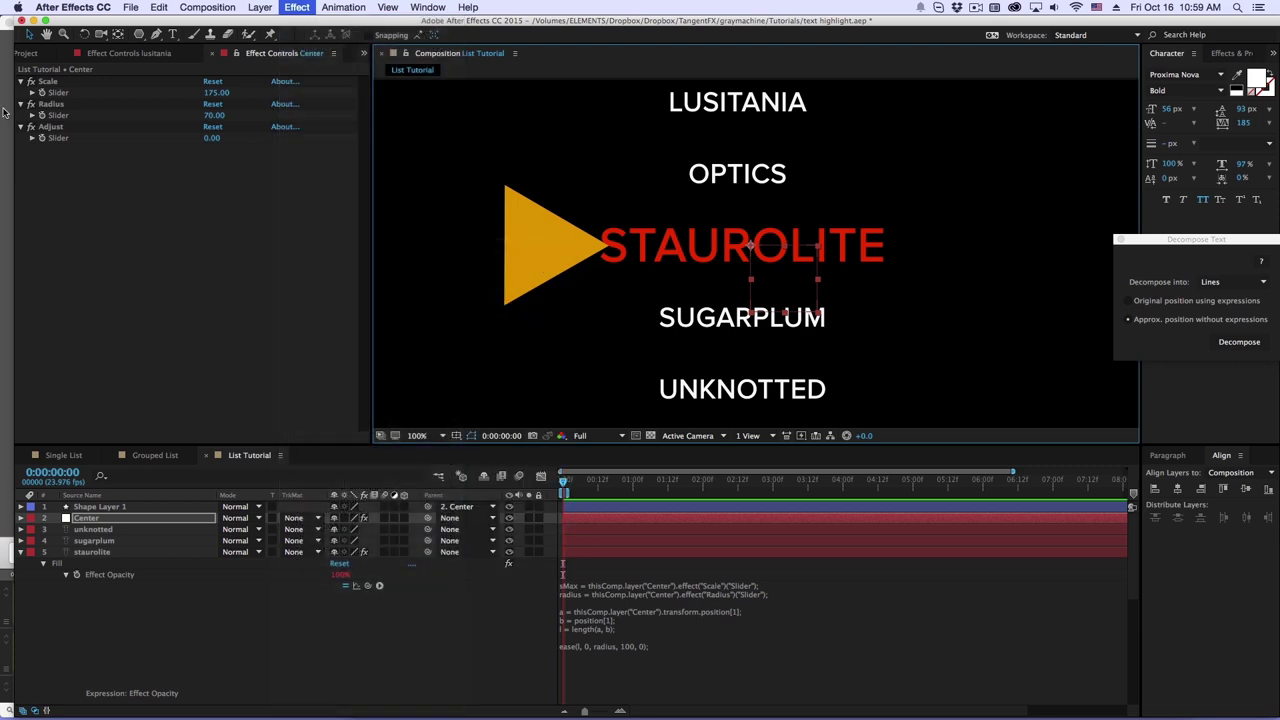
{"action": "left_click", "coordinate": [209, 161]}
{"action": "left_click", "coordinate": [575, 114]}
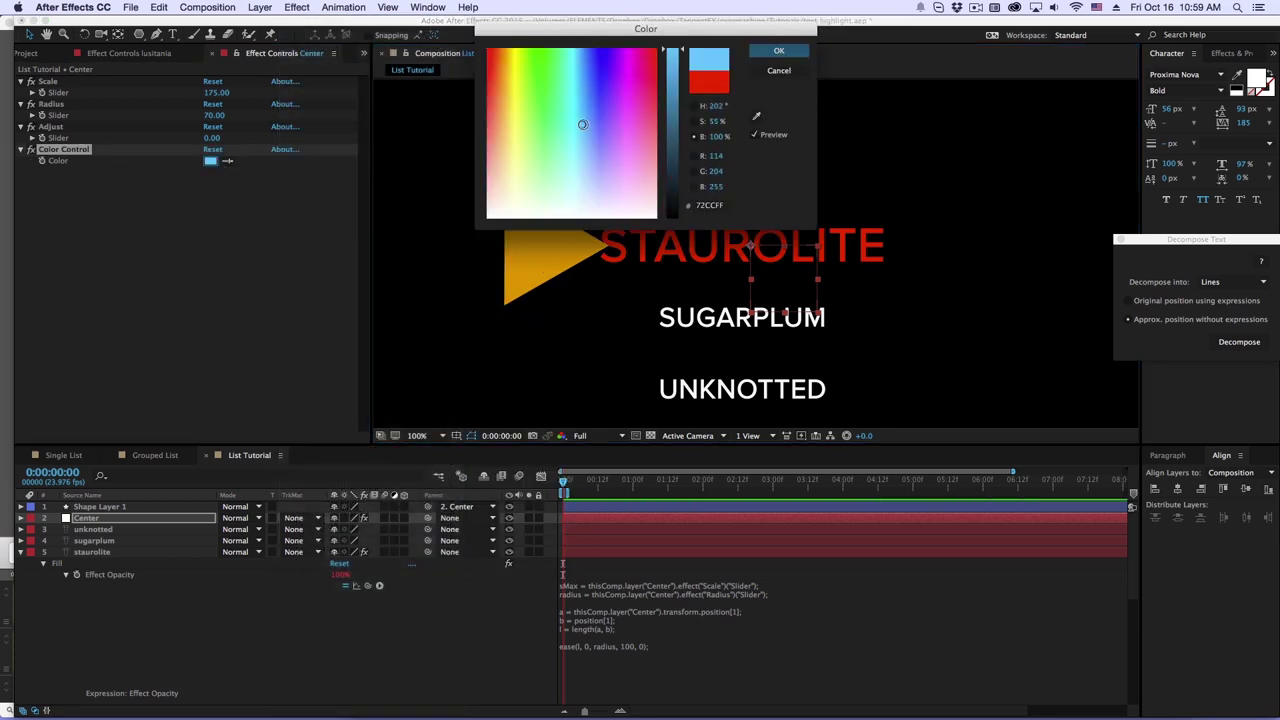
{"action": "left_click", "coordinate": [778, 50]}
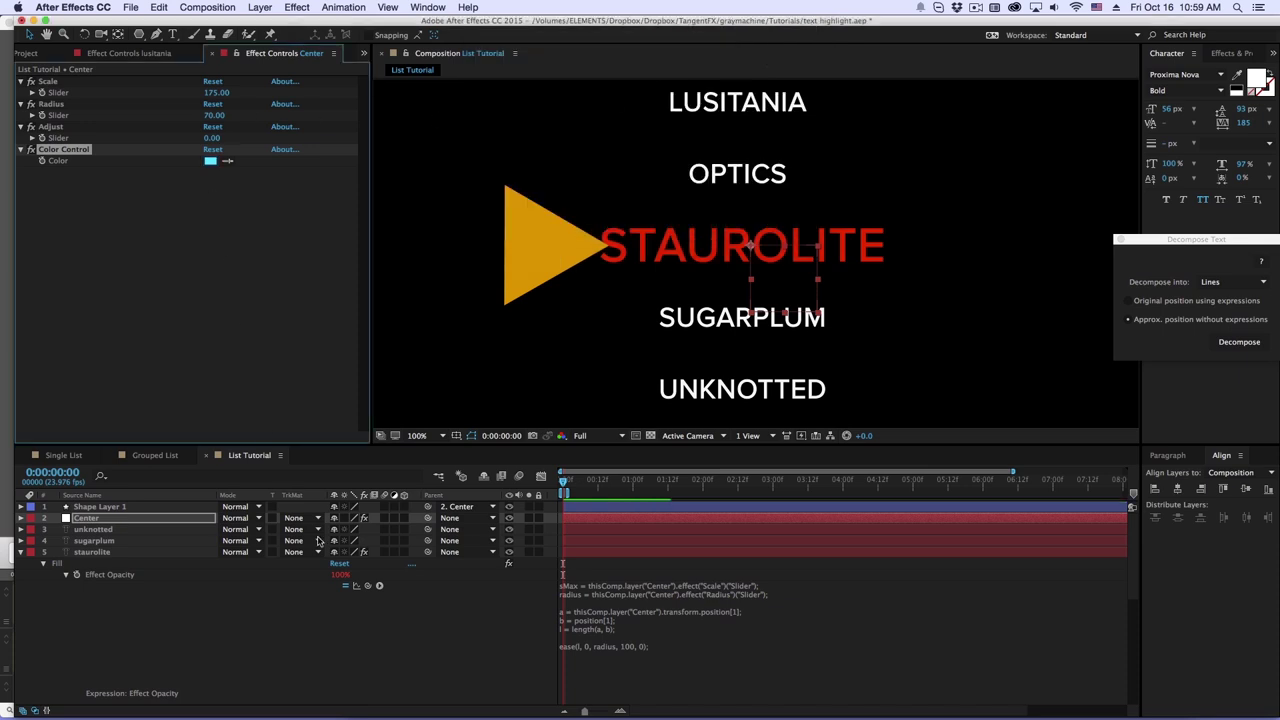
Step: Link staurolite's Fill Color by expression to the Color Control on the Center layer, and nudge the Center null slightly left
{"action": "left_click", "coordinate": [106, 552]}
{"action": "key", "text": "e"}
{"action": "left_click", "coordinate": [44, 563]}
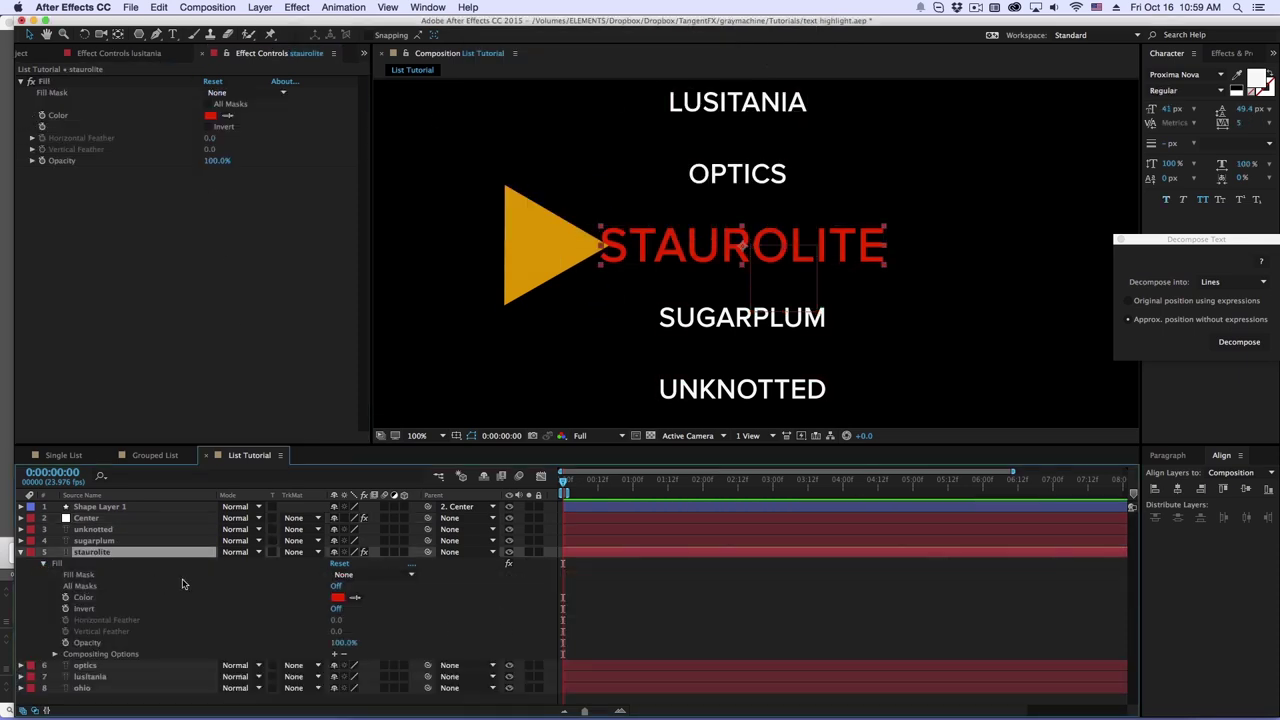
{"action": "left_click", "coordinate": [86, 518]}
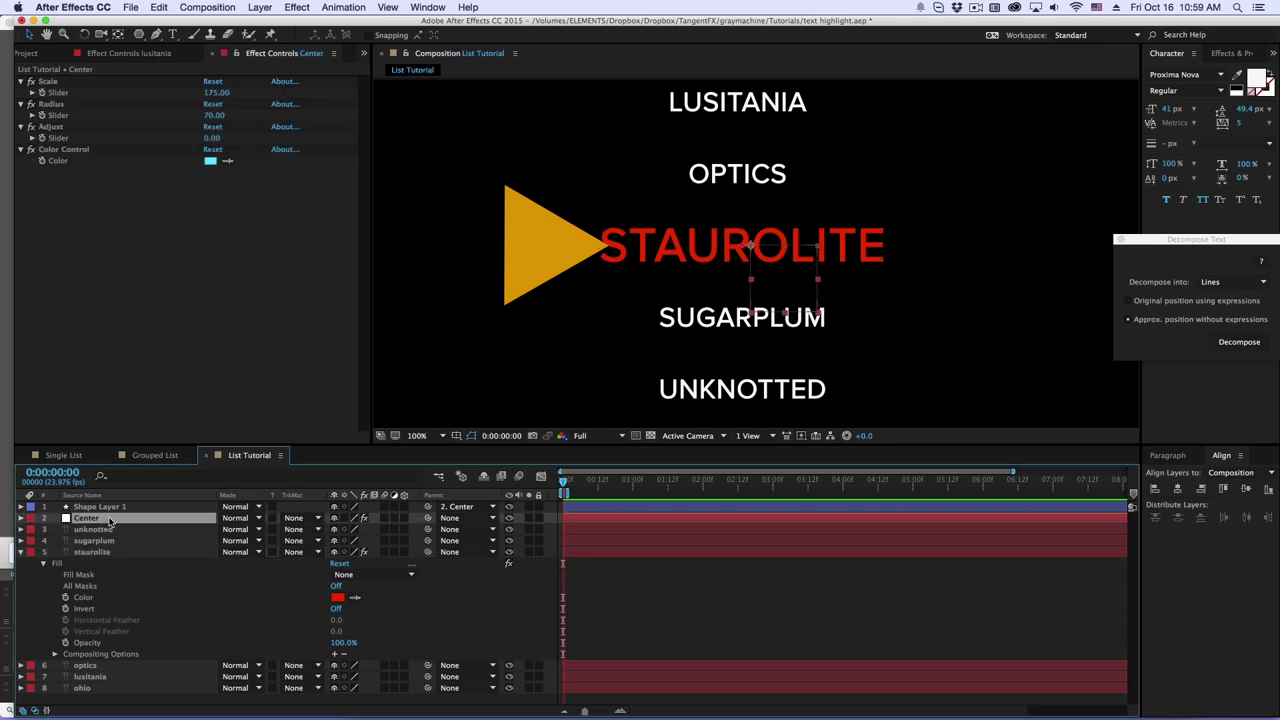
{"action": "key", "text": "e"}
{"action": "left_click", "coordinate": [43, 563]}
{"action": "scroll", "coordinate": [335, 645], "scroll_direction": "down", "scroll_amount": 3}
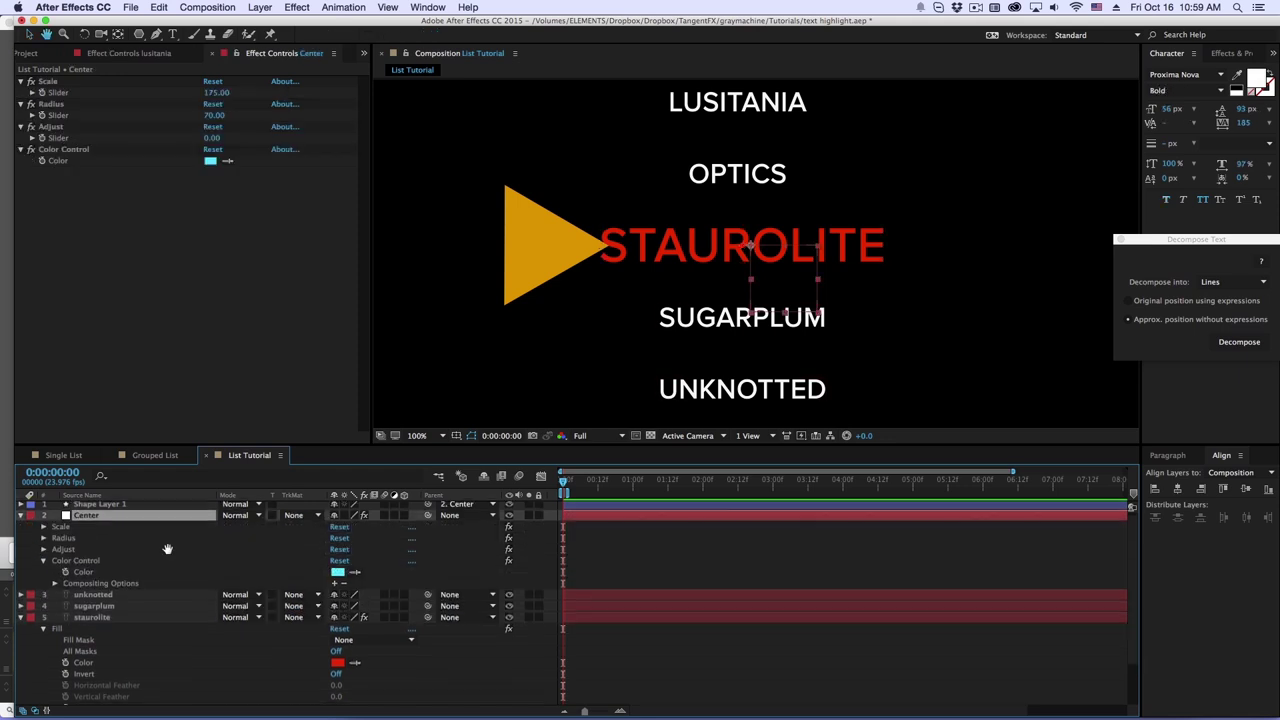
{"action": "left_click", "coordinate": [64, 629], "text": "alt"}
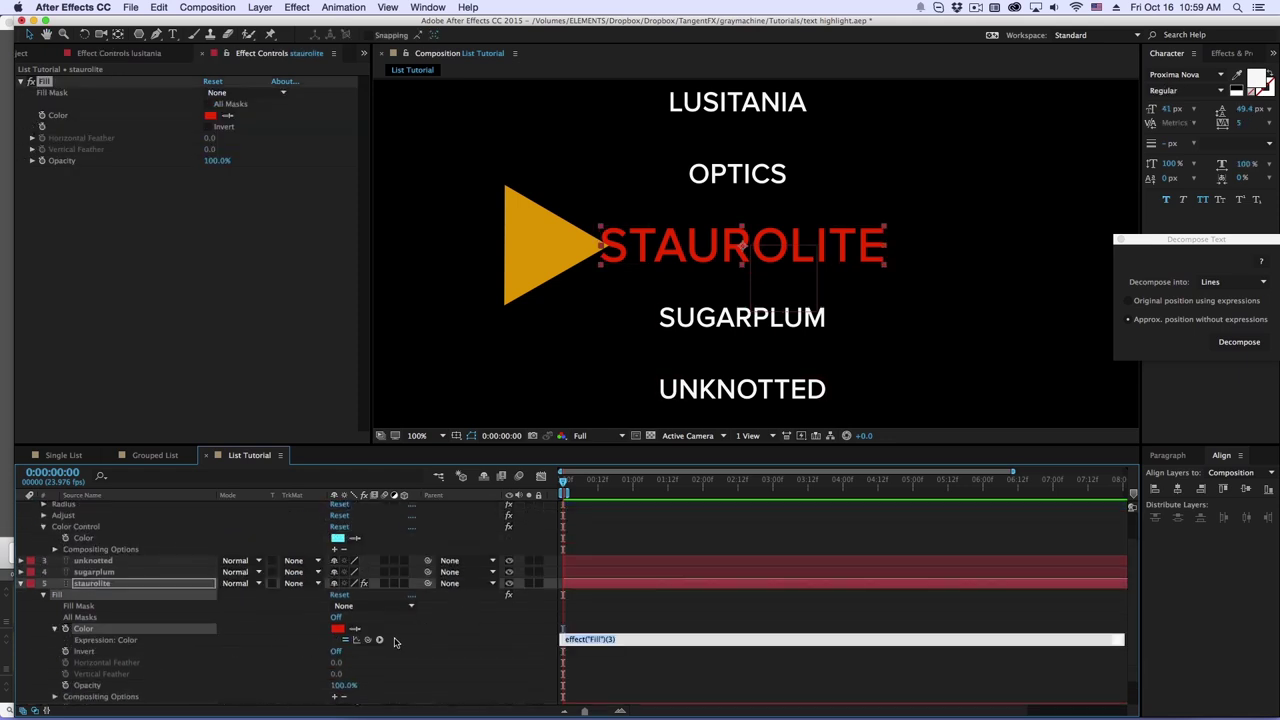
{"action": "left_click_drag", "start_coordinate": [366, 640], "coordinate": [85, 538]}
{"action": "left_click", "coordinate": [812, 262]}
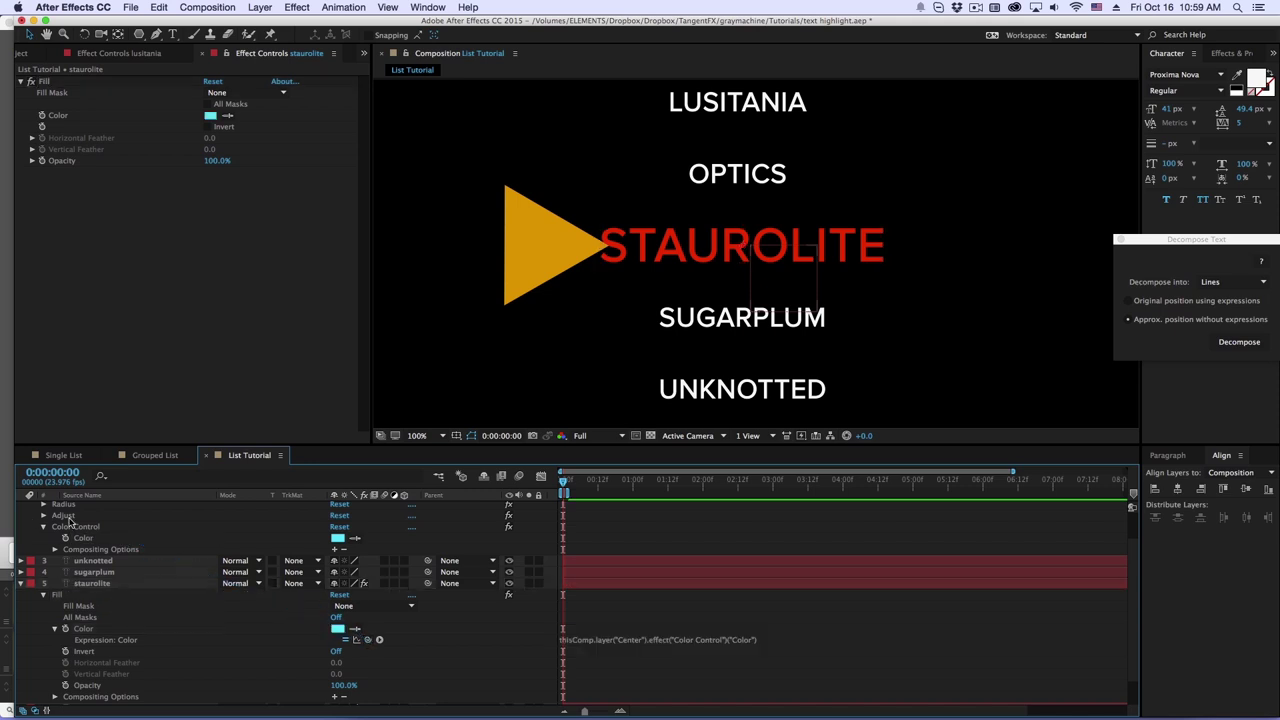
{"action": "mouse_move", "coordinate": [812, 262]}
{"action": "left_mouse_down"}
{"action": "mouse_move", "coordinate": [801, 334]}
{"action": "mouse_move", "coordinate": [798, 231]}
{"action": "mouse_move", "coordinate": [794, 264]}
{"action": "left_mouse_up"}
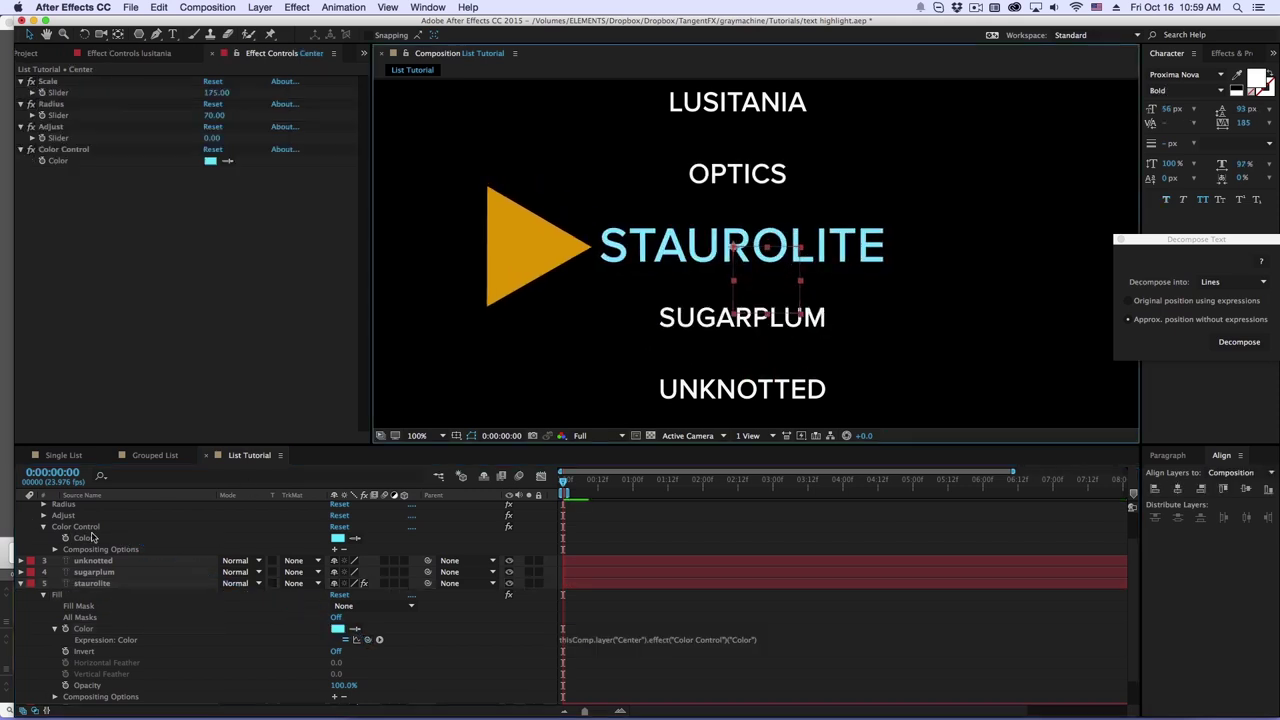
Step: Copy staurolite's Fill effect with its expressions to the unknotted, sugarplum, optics and lusitania layers
{"action": "left_click", "coordinate": [75, 596]}
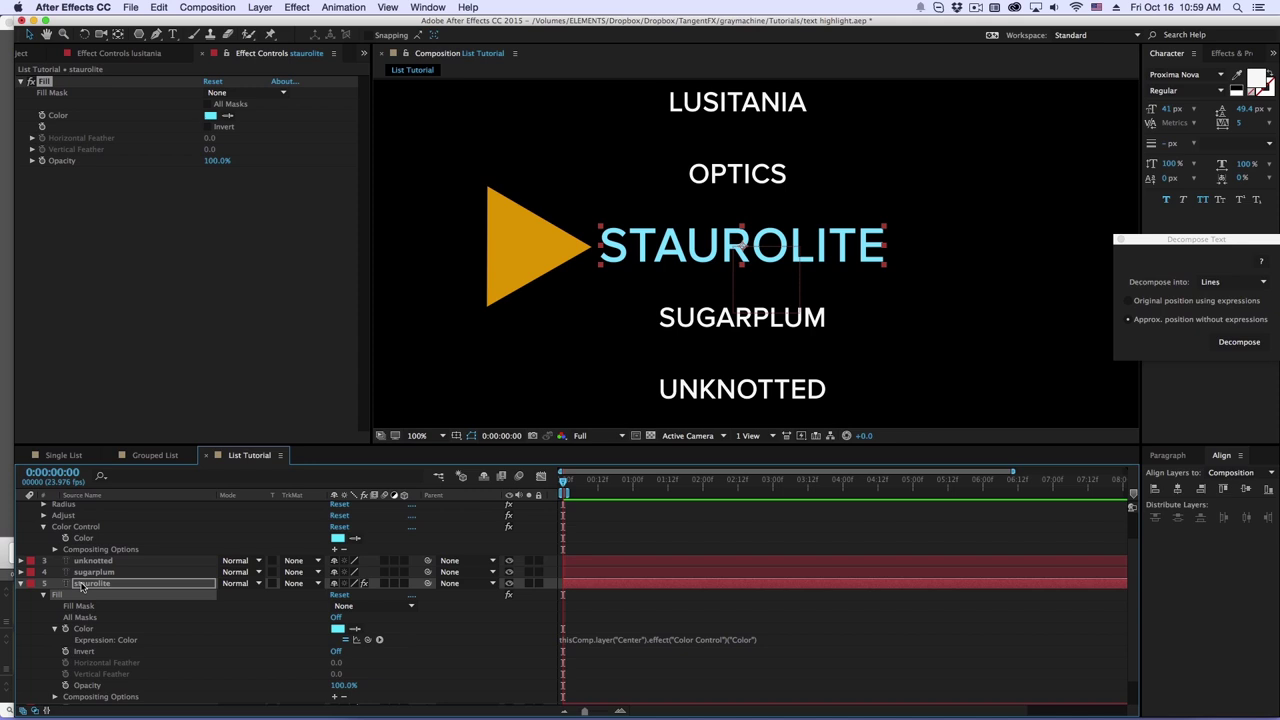
{"action": "left_click", "coordinate": [81, 586]}
{"action": "key", "text": "u"}
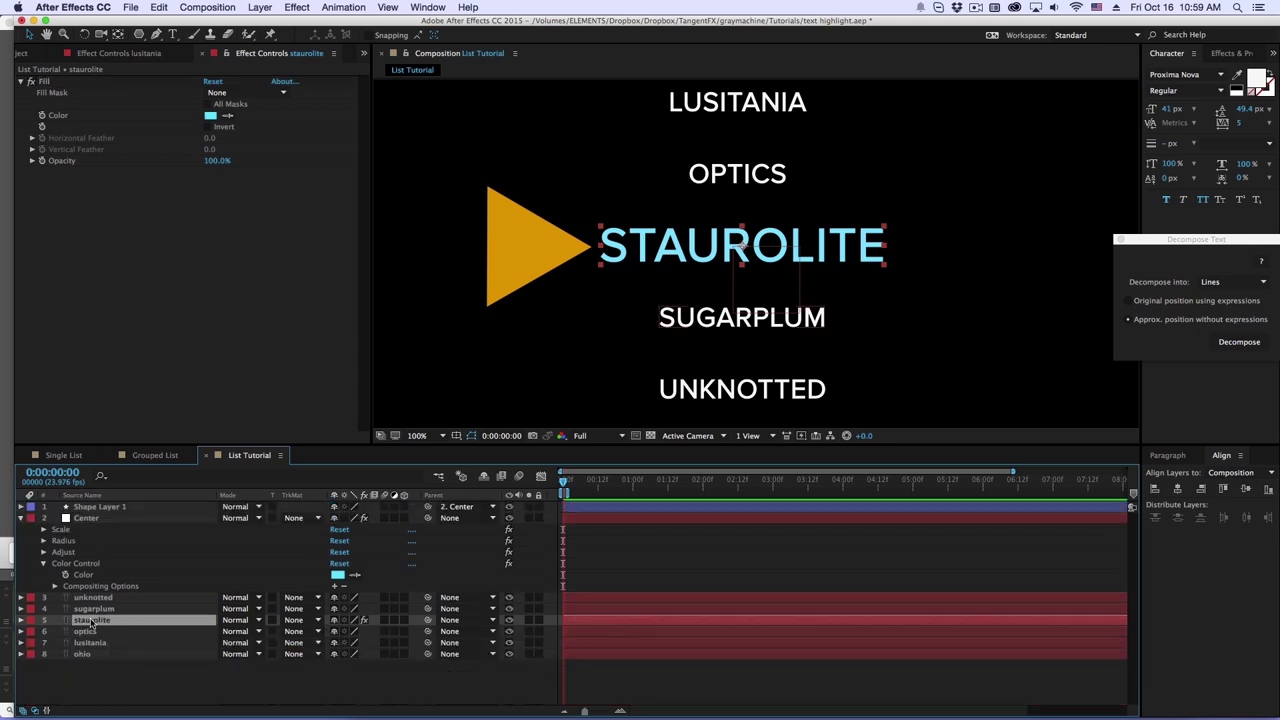
{"action": "left_click", "coordinate": [106, 519]}
{"action": "key", "text": "u"}
{"action": "left_click", "coordinate": [103, 575]}
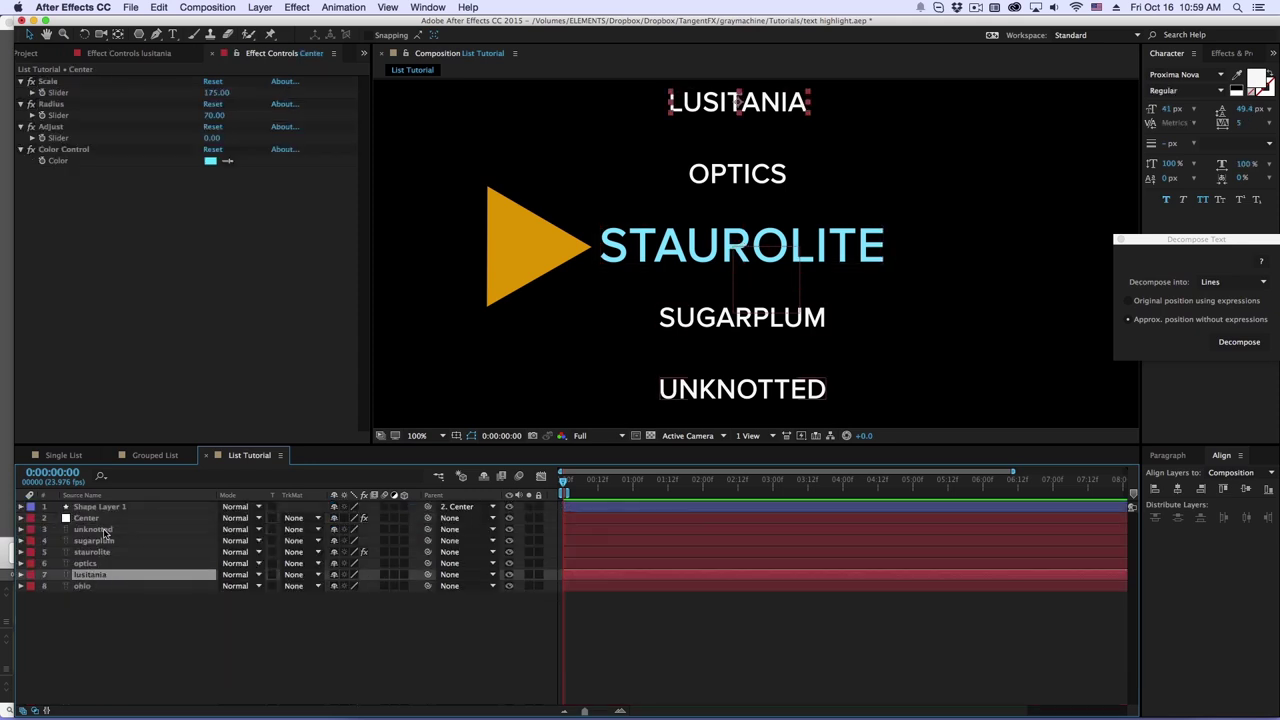
{"action": "left_click", "coordinate": [103, 530], "text": "shift"}
{"action": "left_click", "coordinate": [100, 552], "text": "super"}
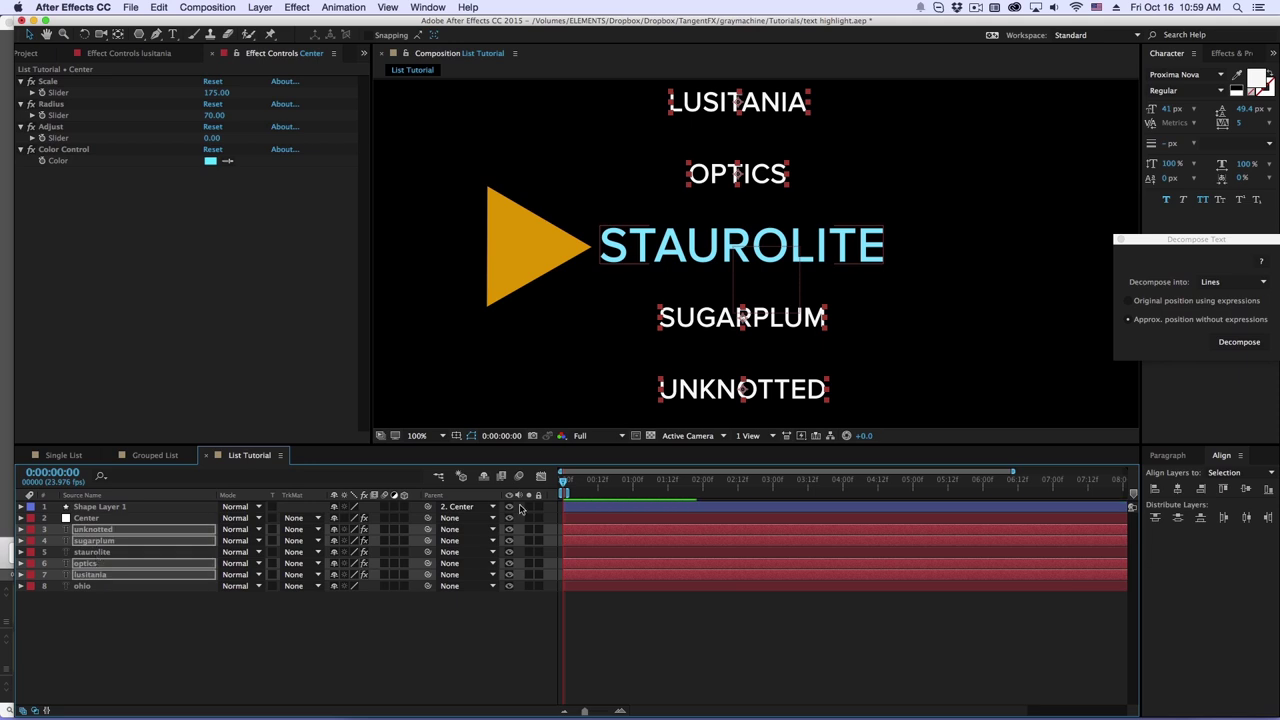
Step: Test the highlight by moving the Center null up past OPTICS to OHIO and back down to the SUGARPLUM line
{"action": "left_click_drag", "start_coordinate": [793, 272], "coordinate": [779, 233]}
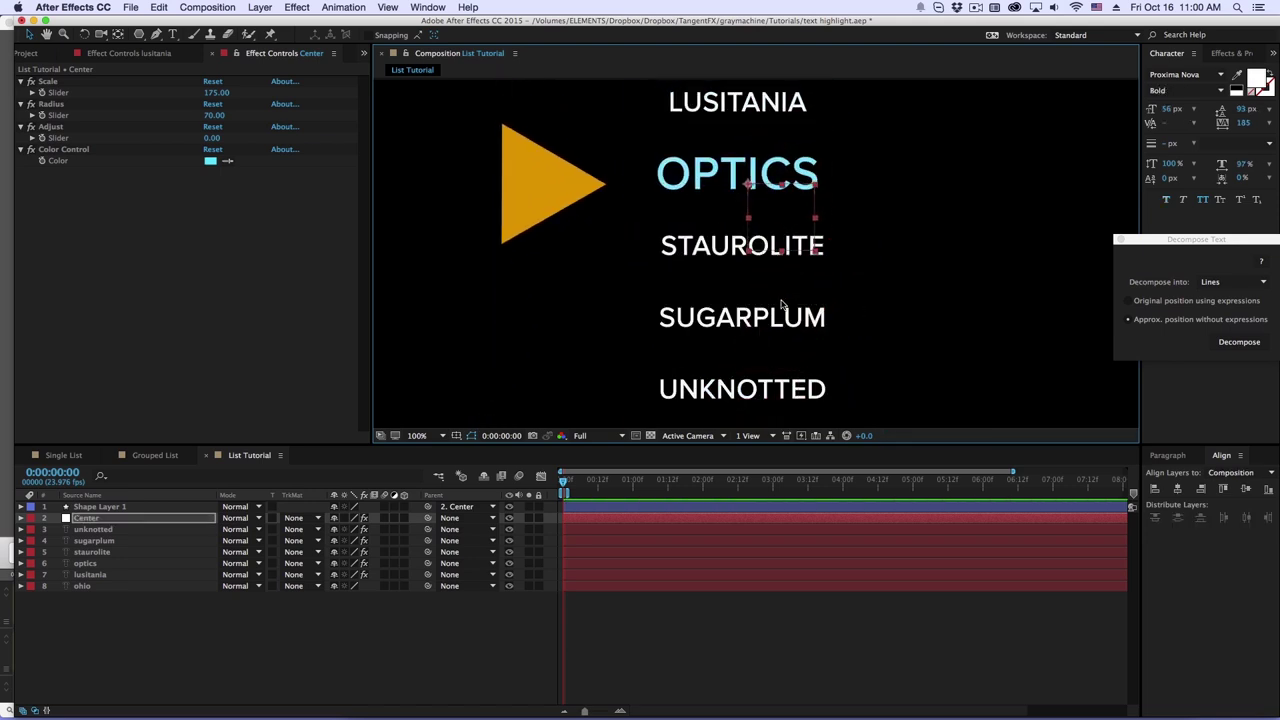
{"action": "key", "text": "comma"}
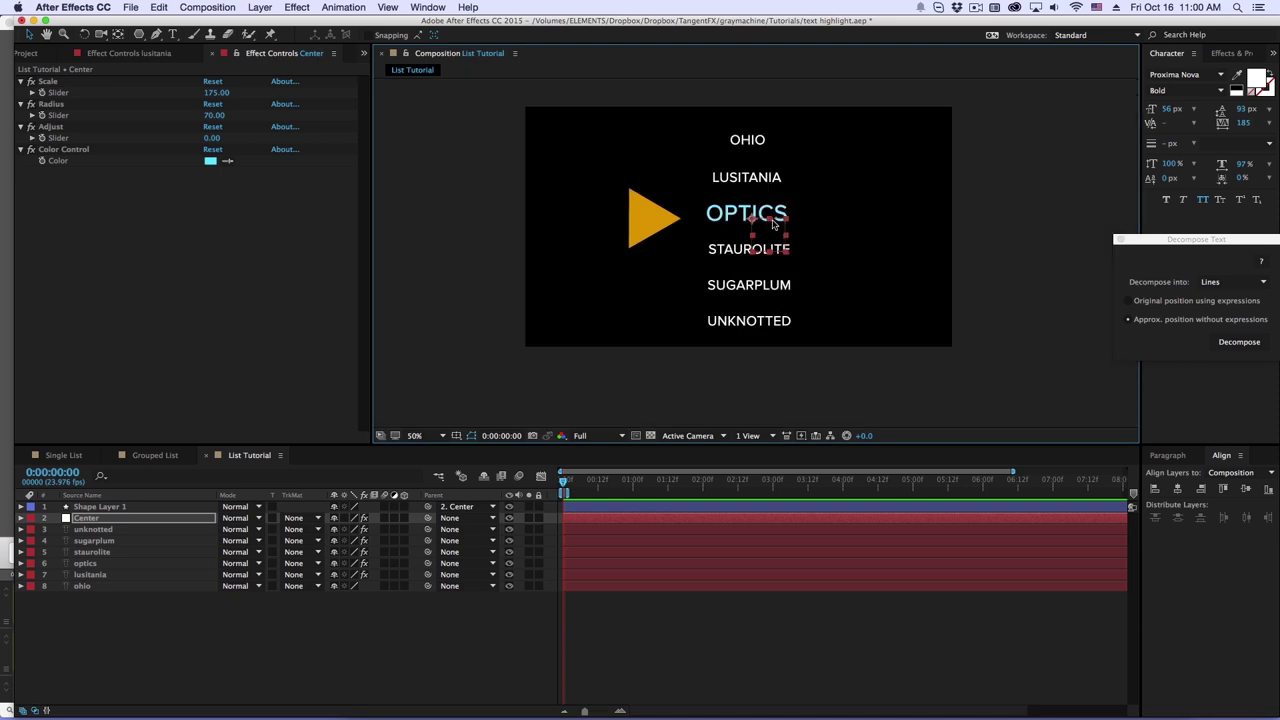
{"action": "left_click_drag", "start_coordinate": [773, 224], "coordinate": [781, 147]}
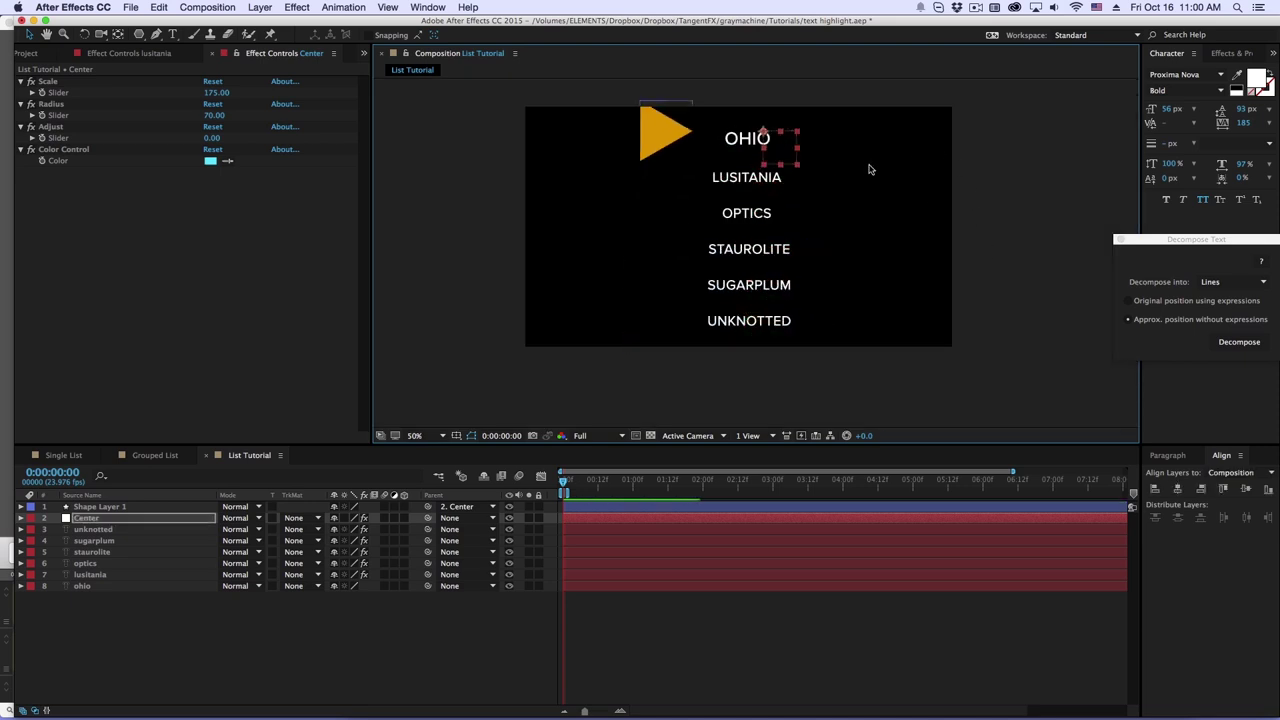
{"action": "left_click", "coordinate": [155, 455]}
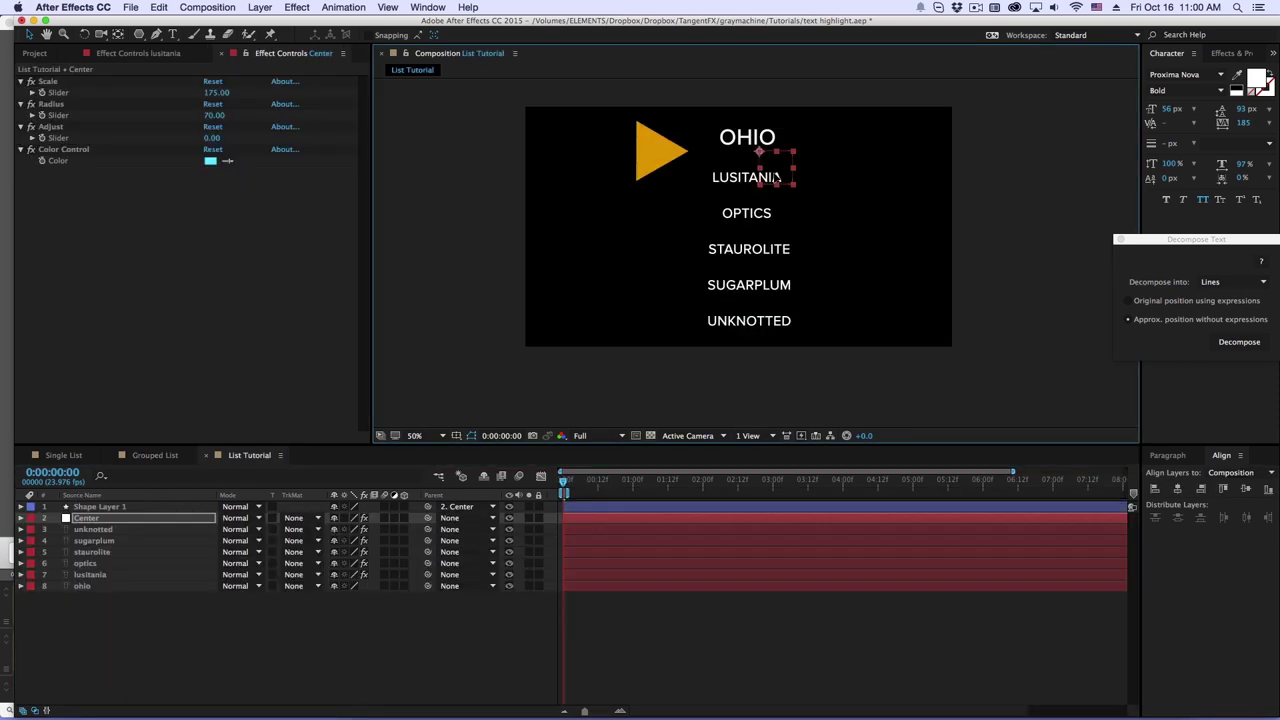
{"action": "left_click_drag", "start_coordinate": [777, 177], "coordinate": [762, 152]}
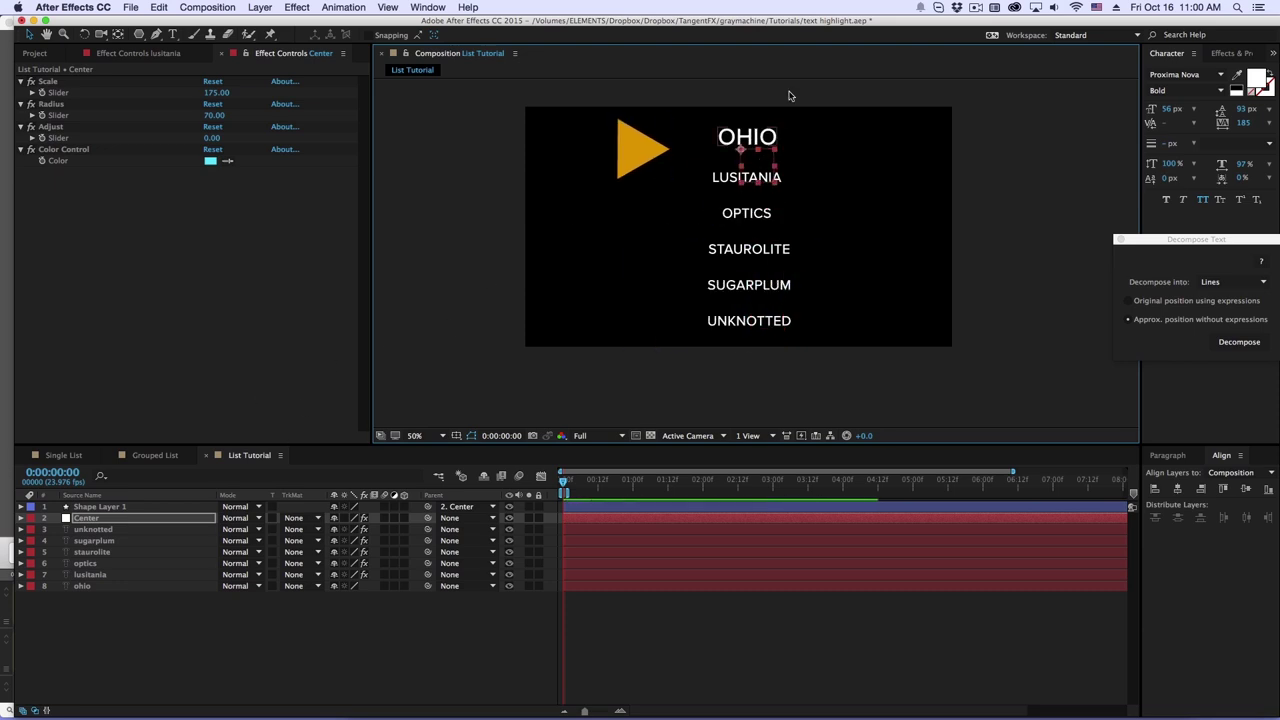
{"action": "left_click_drag", "start_coordinate": [765, 213], "coordinate": [770, 293]}
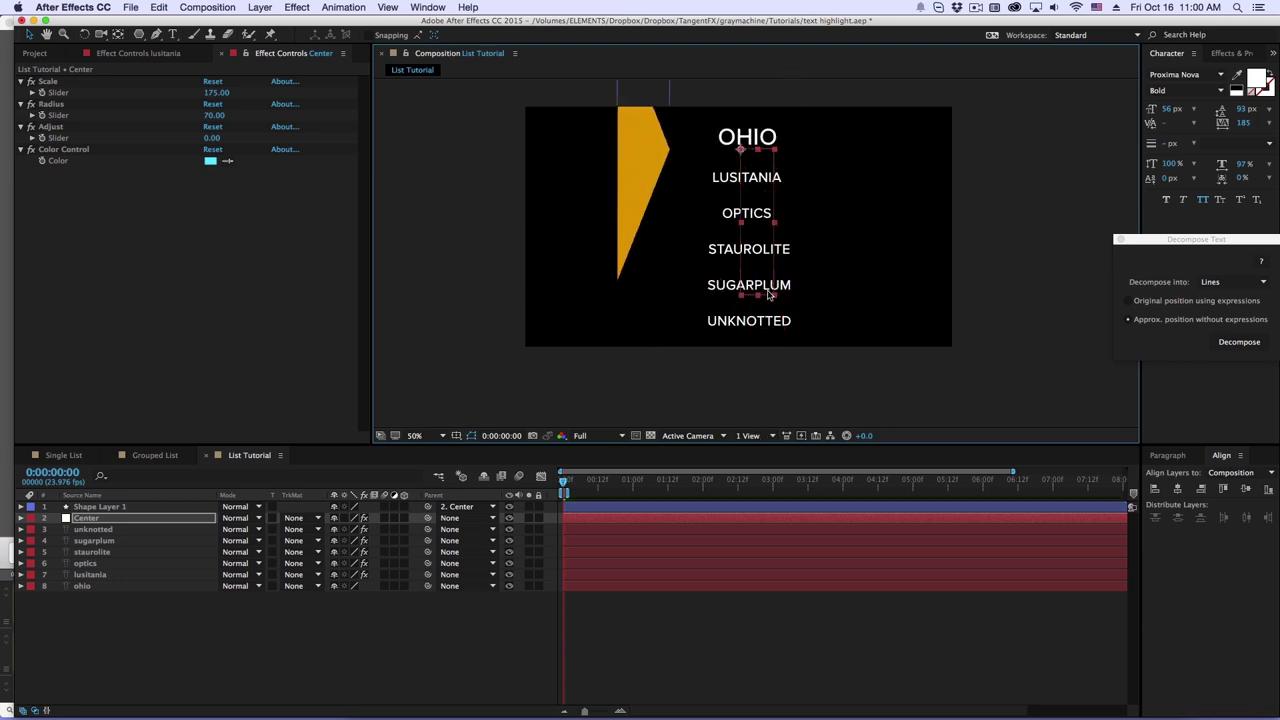
{"action": "left_click_drag", "start_coordinate": [758, 175], "coordinate": [770, 300]}
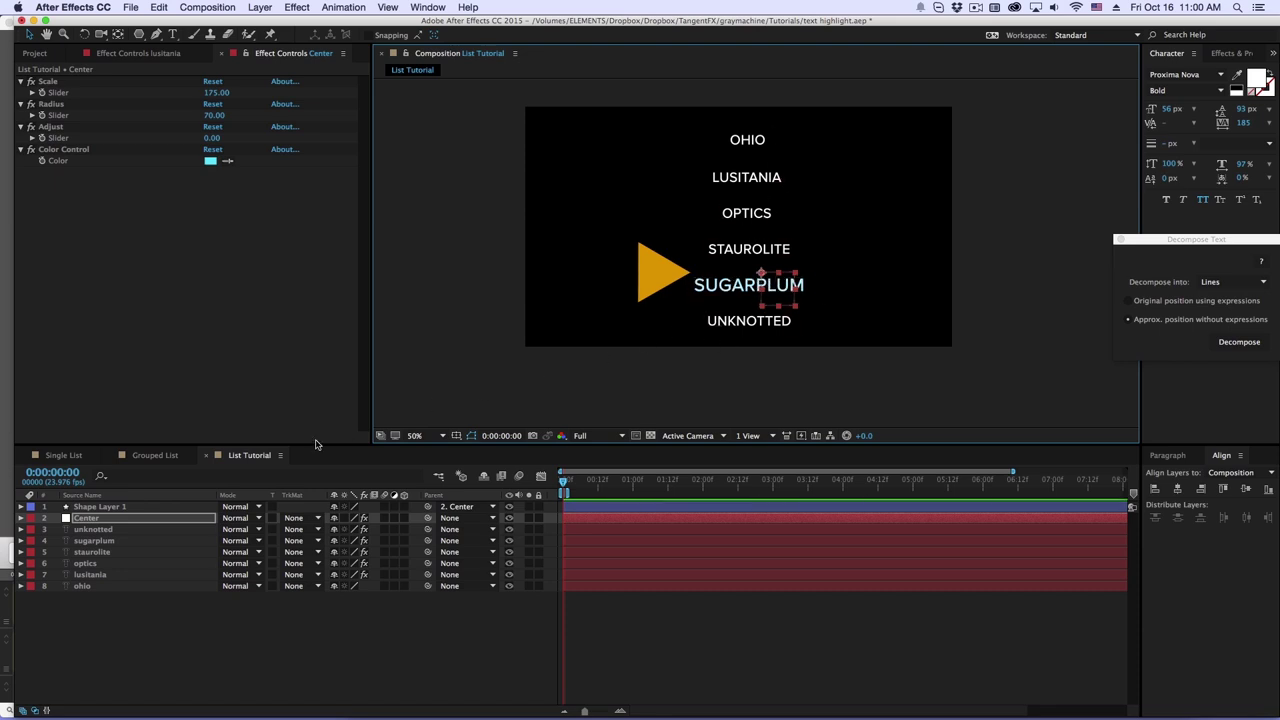
Step: Switch to the Grouped List composition and collapse the properties of all its layers
{"action": "left_click", "coordinate": [130, 457]}
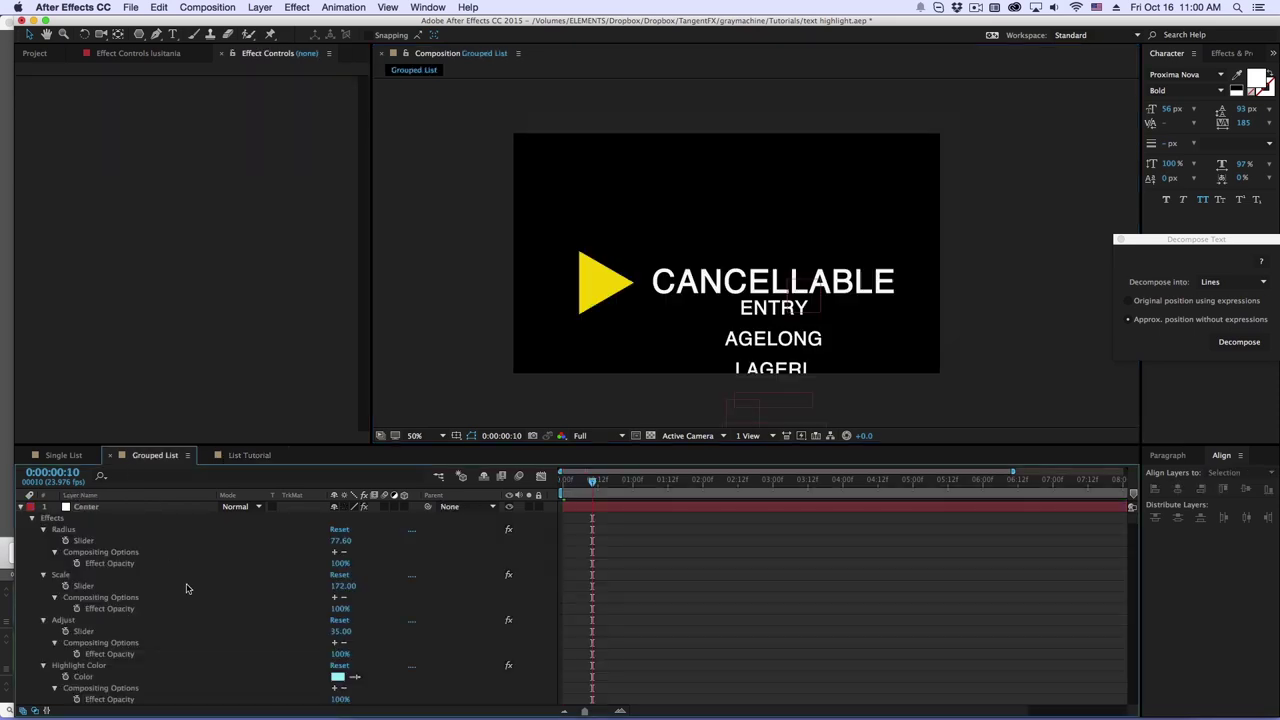
{"action": "left_click", "coordinate": [125, 510]}
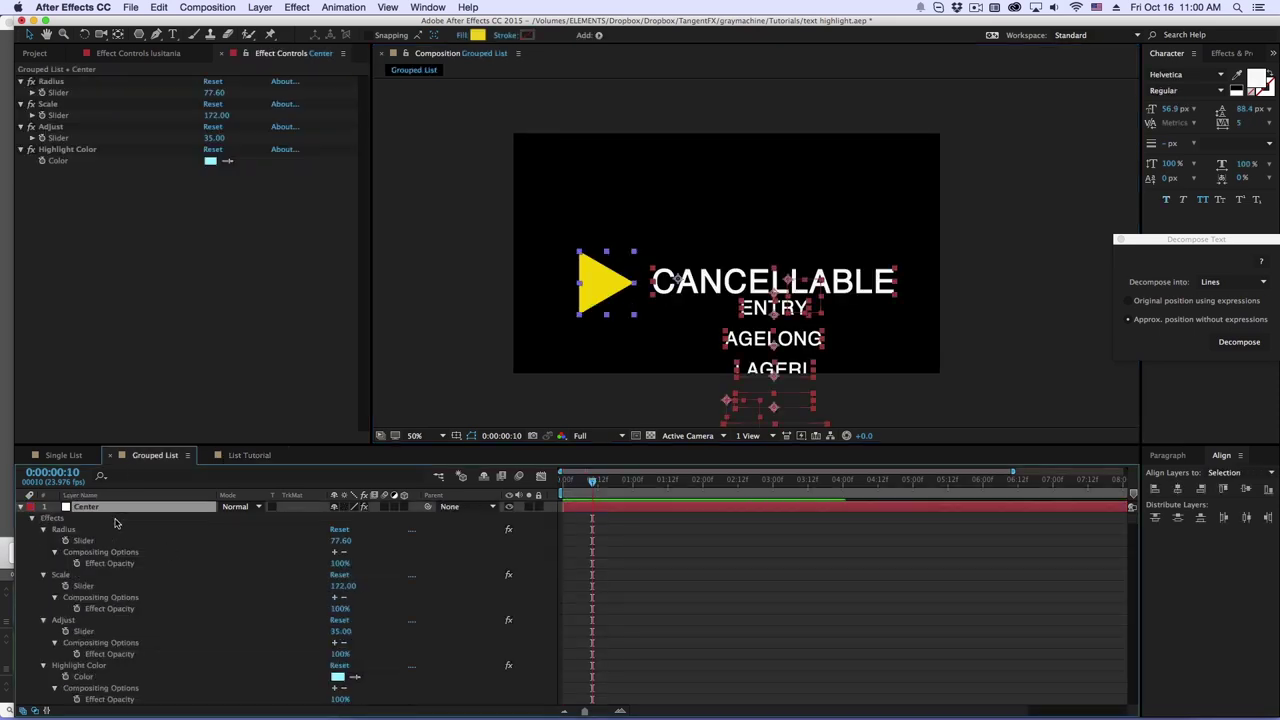
{"action": "key", "text": "u"}
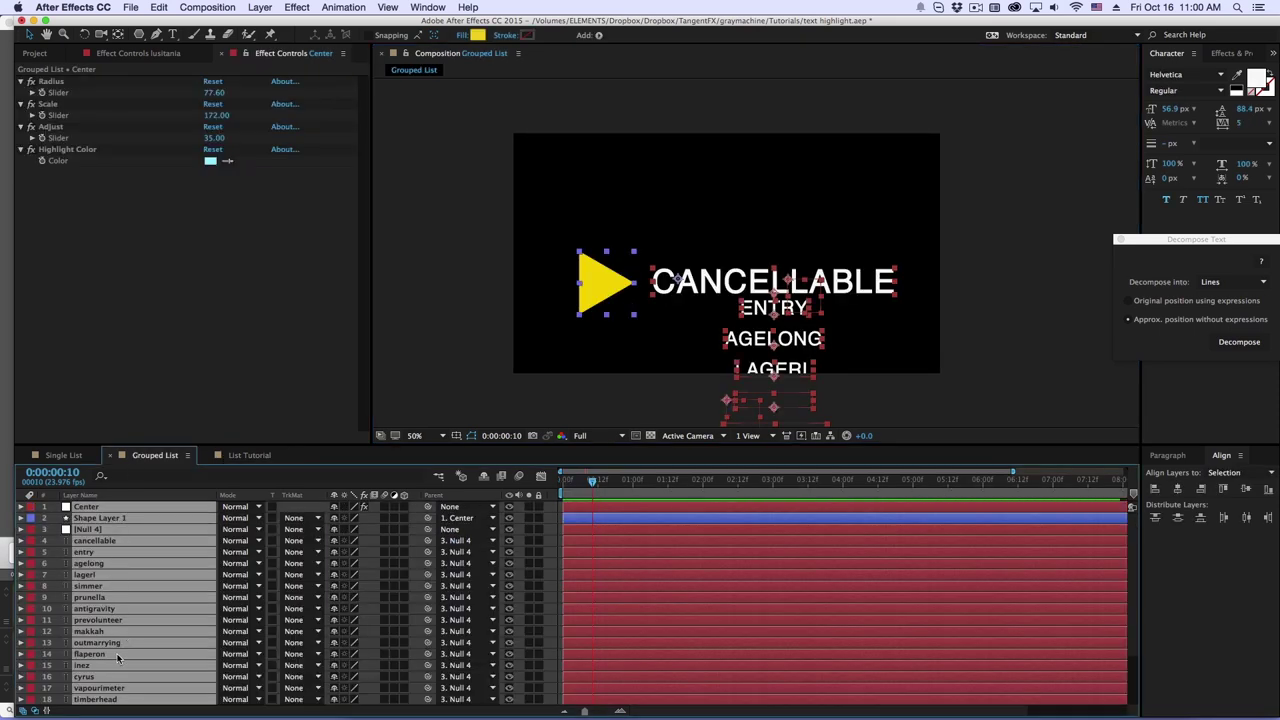
Step: Delete the separate text line layers from entry to anaglyphical, keeping the cancellable layer and the original Text layer
{"action": "left_click", "coordinate": [107, 540]}
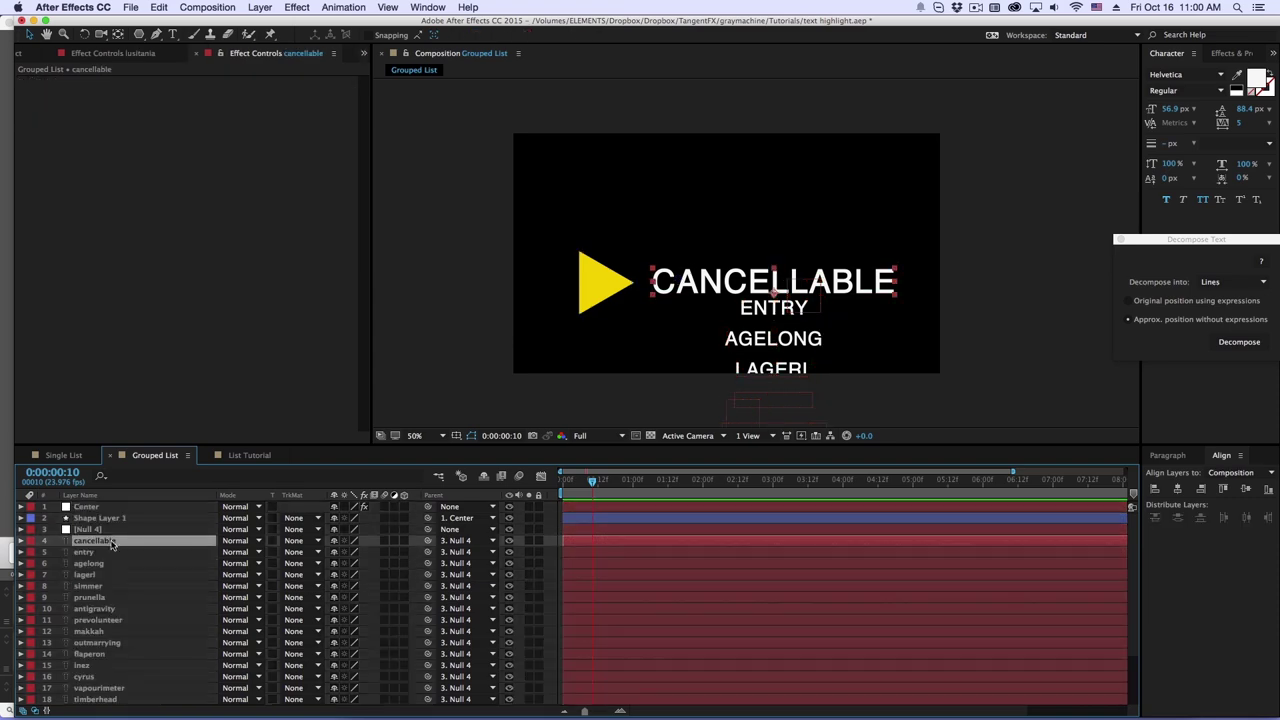
{"action": "scroll", "coordinate": [120, 600], "scroll_direction": "down", "scroll_amount": 3}
{"action": "left_click", "coordinate": [111, 687], "text": "shift"}
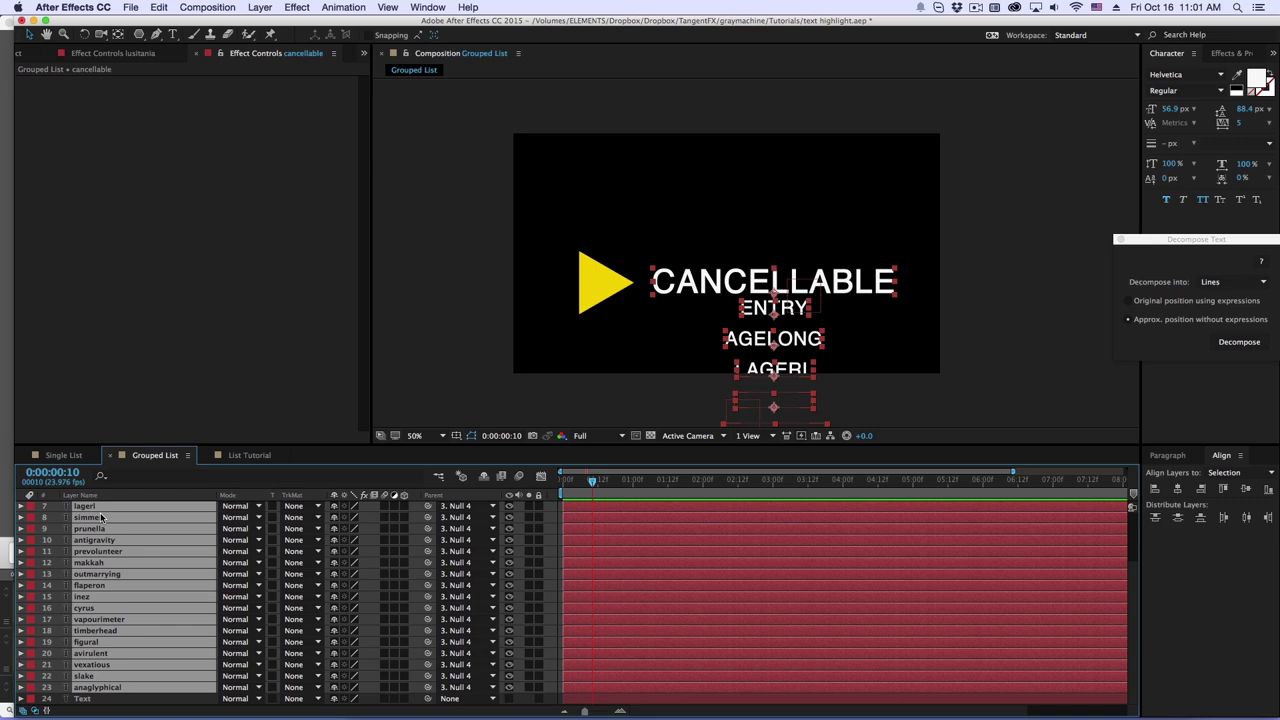
{"action": "key", "text": "Delete"}
{"action": "key", "text": "super+z"}
{"action": "left_click", "coordinate": [99, 543], "text": "super"}
{"action": "key", "text": "super+z"}
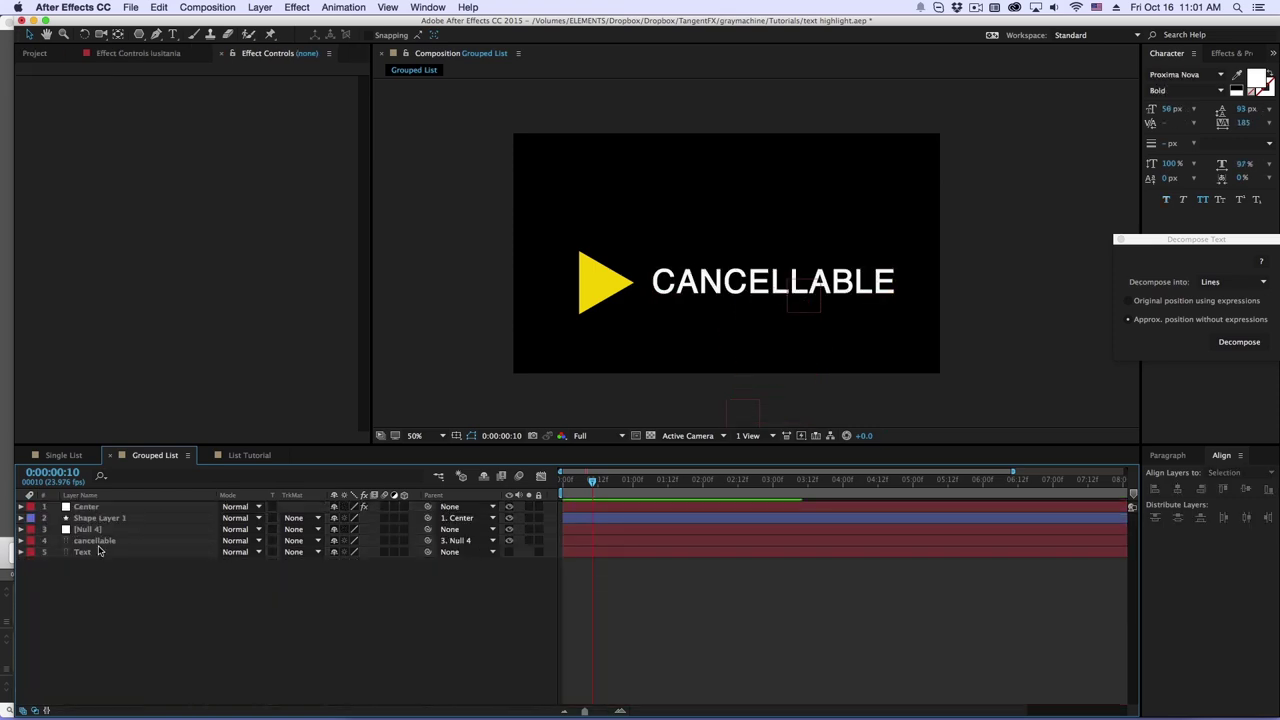
Step: Hide the cancellable layer, show the original Text layer and select it in the composition
{"action": "left_click", "coordinate": [509, 540]}
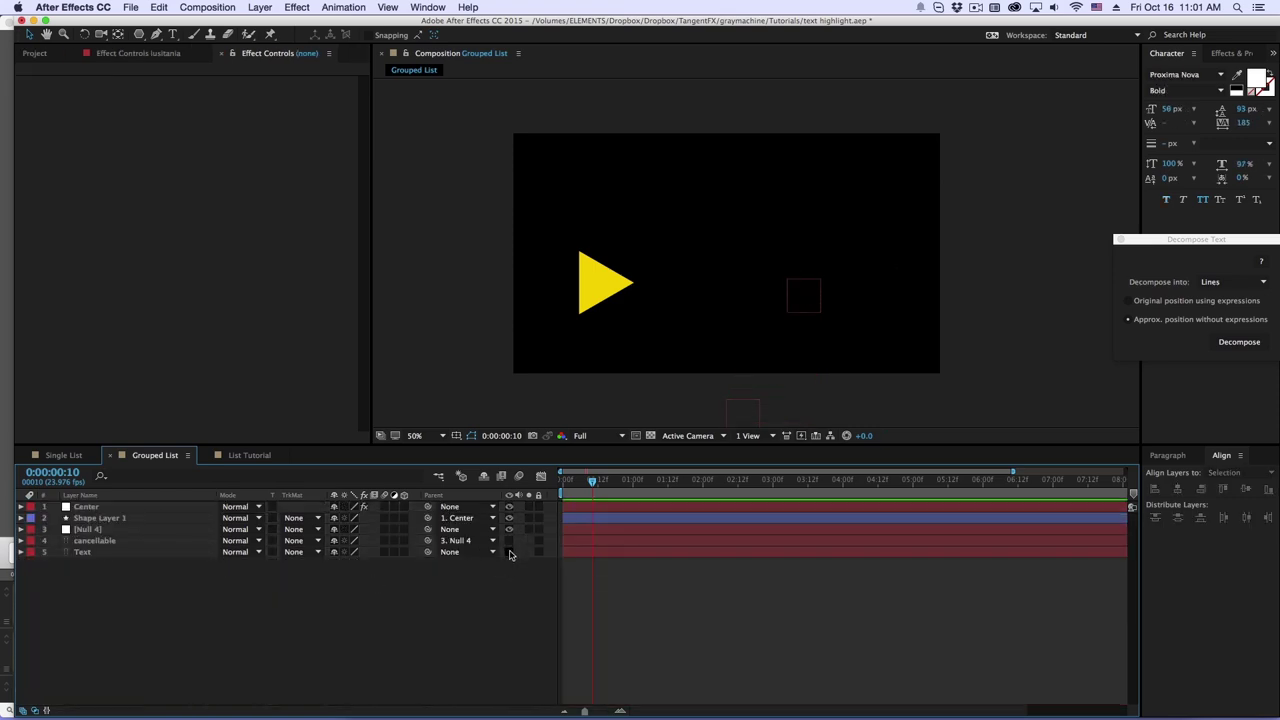
{"action": "left_click", "coordinate": [509, 552]}
{"action": "left_click", "coordinate": [696, 291]}
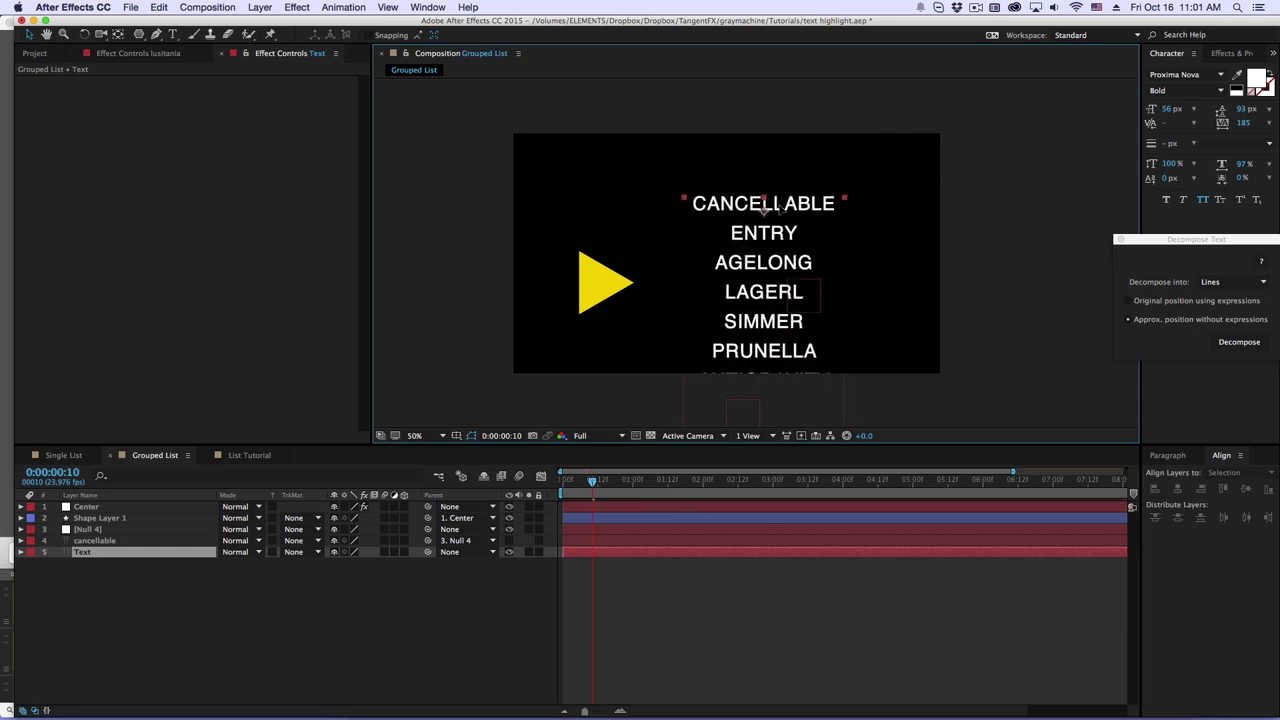
Step: Move the Text layer higher in the frame and decompose it into lines at approximate positions without expressions
{"action": "left_click_drag", "start_coordinate": [795, 281], "coordinate": [783, 213]}
{"action": "left_click", "coordinate": [650, 310]}
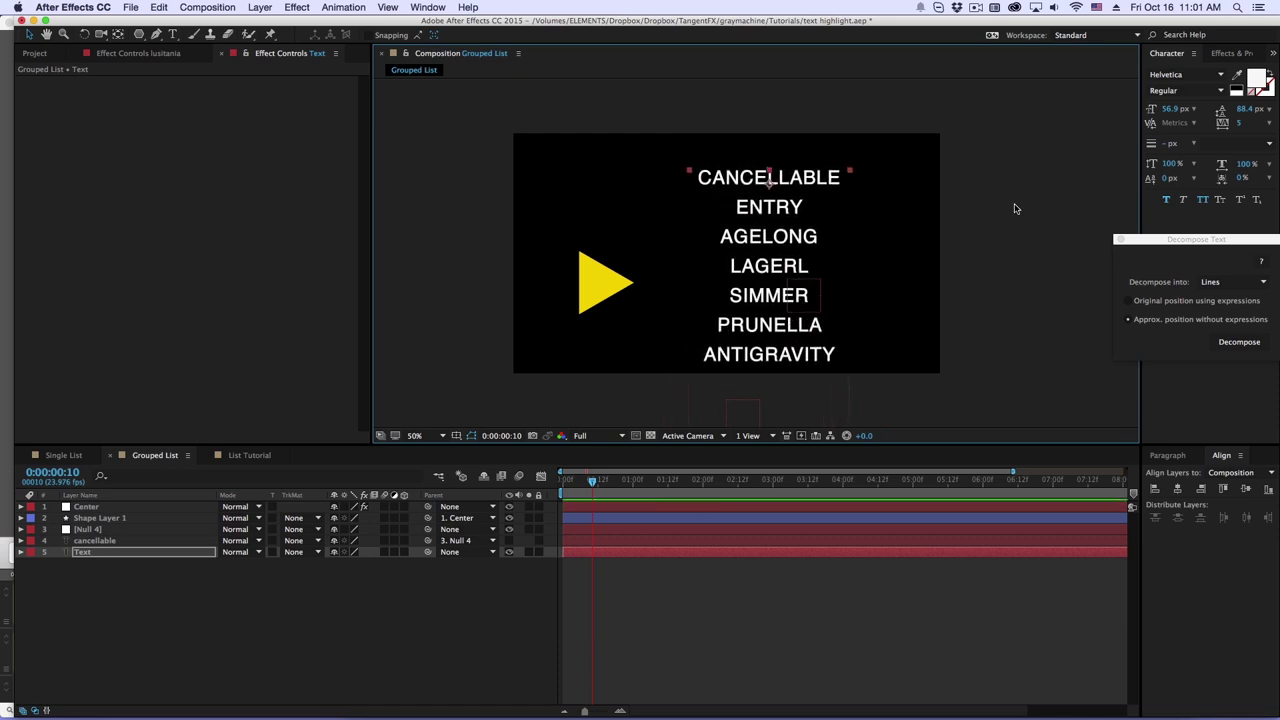
{"action": "left_click_drag", "start_coordinate": [1167, 247], "coordinate": [970, 176]}
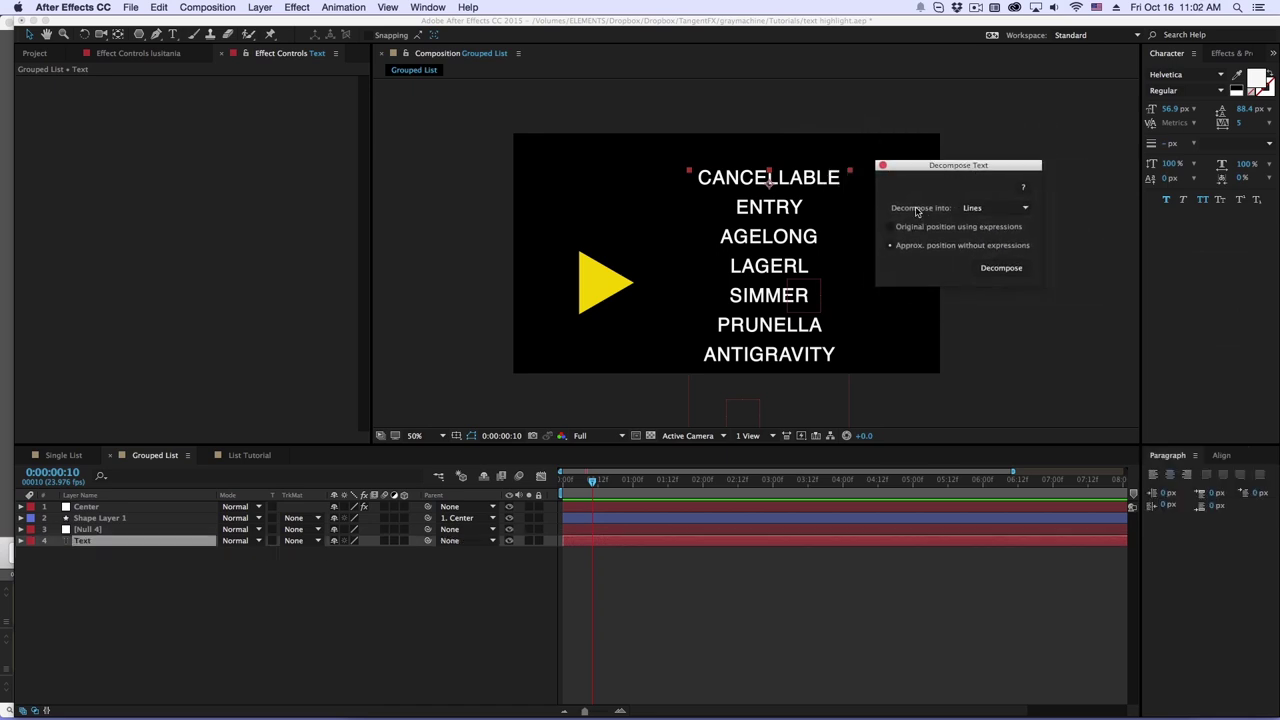
{"action": "left_click", "coordinate": [992, 208]}
{"action": "left_click", "coordinate": [982, 244]}
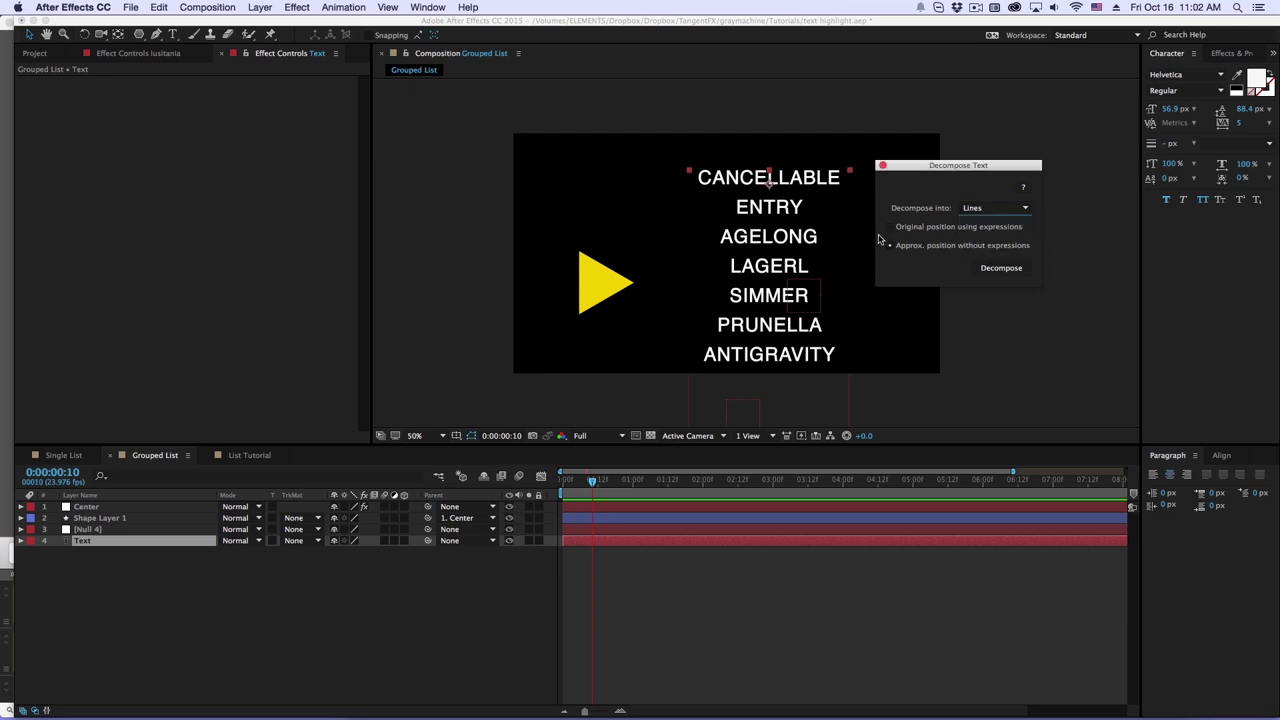
{"action": "left_click", "coordinate": [1004, 270]}
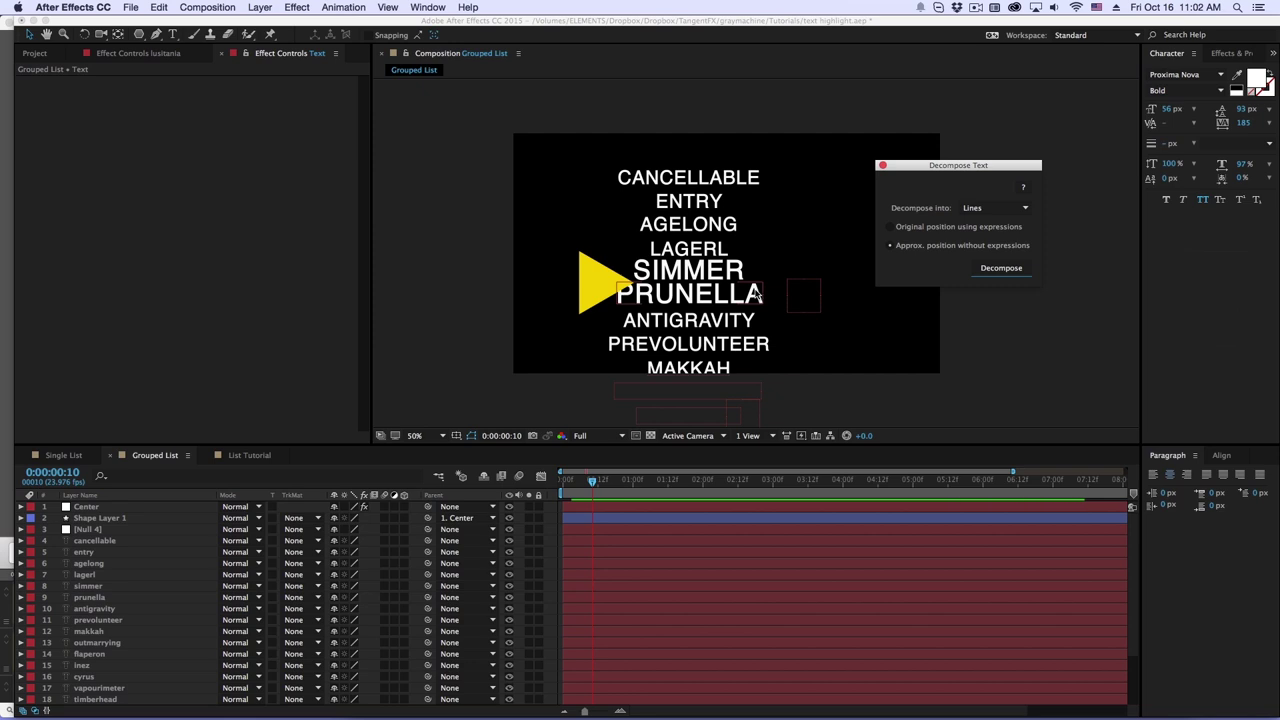
Step: Close the Decompose Text window and test the highlight by moving the Center null up the list to between LAGERL and AGELONG
{"action": "left_click_drag", "start_coordinate": [783, 291], "coordinate": [687, 258]}
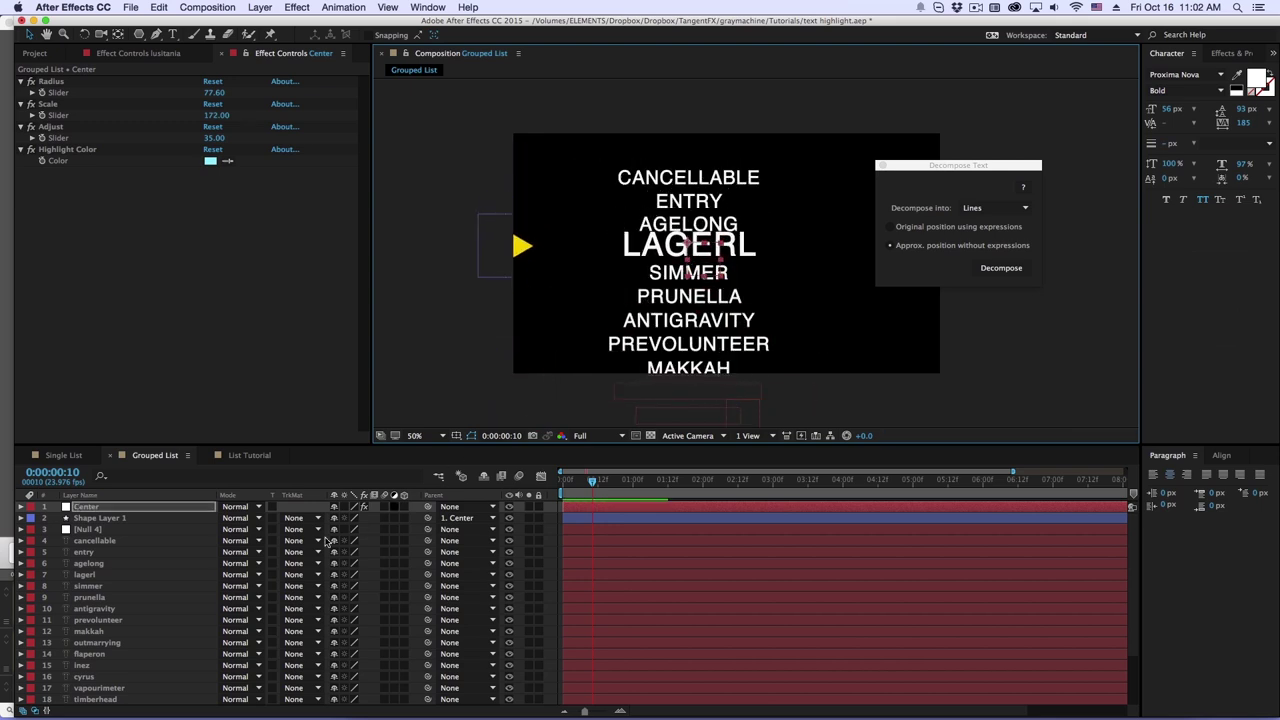
{"action": "left_click", "coordinate": [882, 166]}
{"action": "left_click_drag", "start_coordinate": [707, 266], "coordinate": [706, 232]}
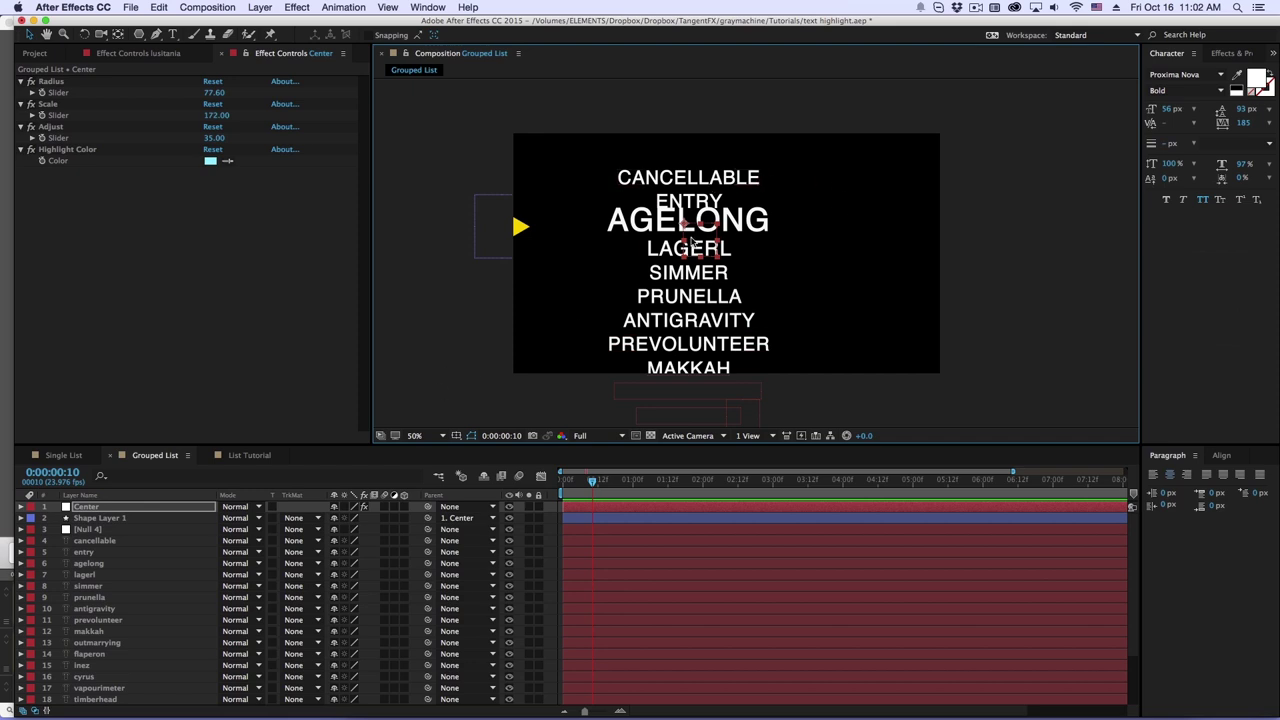
{"action": "left_click_drag", "start_coordinate": [691, 240], "coordinate": [779, 250]}
Step: Select all line layers from cancellable to anaglyphical and shift the list sideways toward the horizontal center of the frame
{"action": "left_click", "coordinate": [113, 541]}
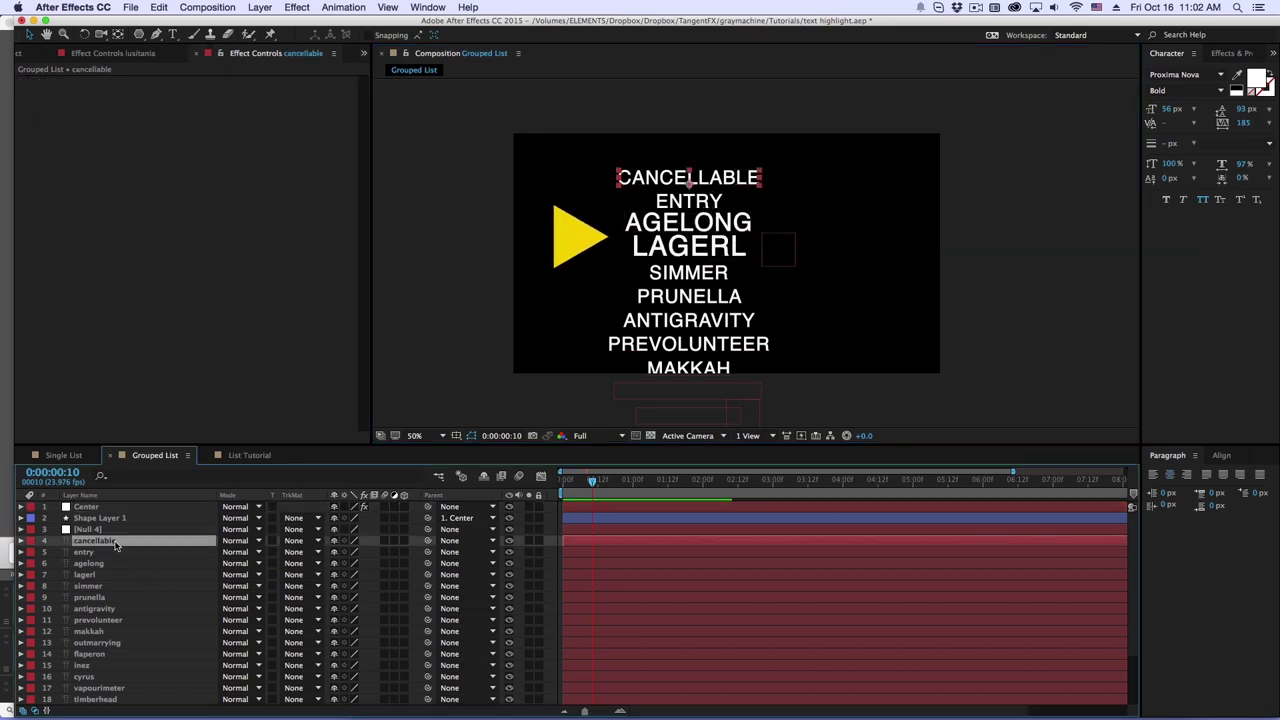
{"action": "scroll", "coordinate": [150, 520], "scroll_direction": "down", "scroll_amount": 3}
{"action": "left_click", "coordinate": [97, 686], "text": "shift"}
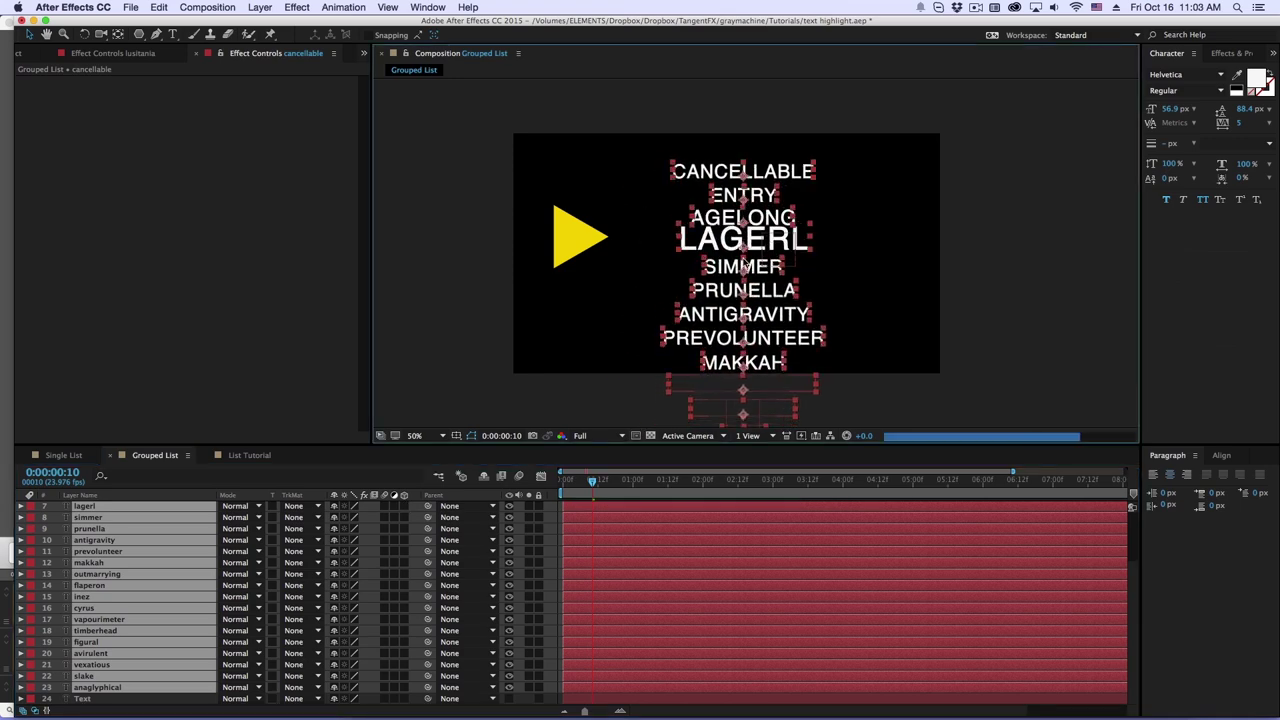
{"action": "key", "text": "super+alt+shift+y"}
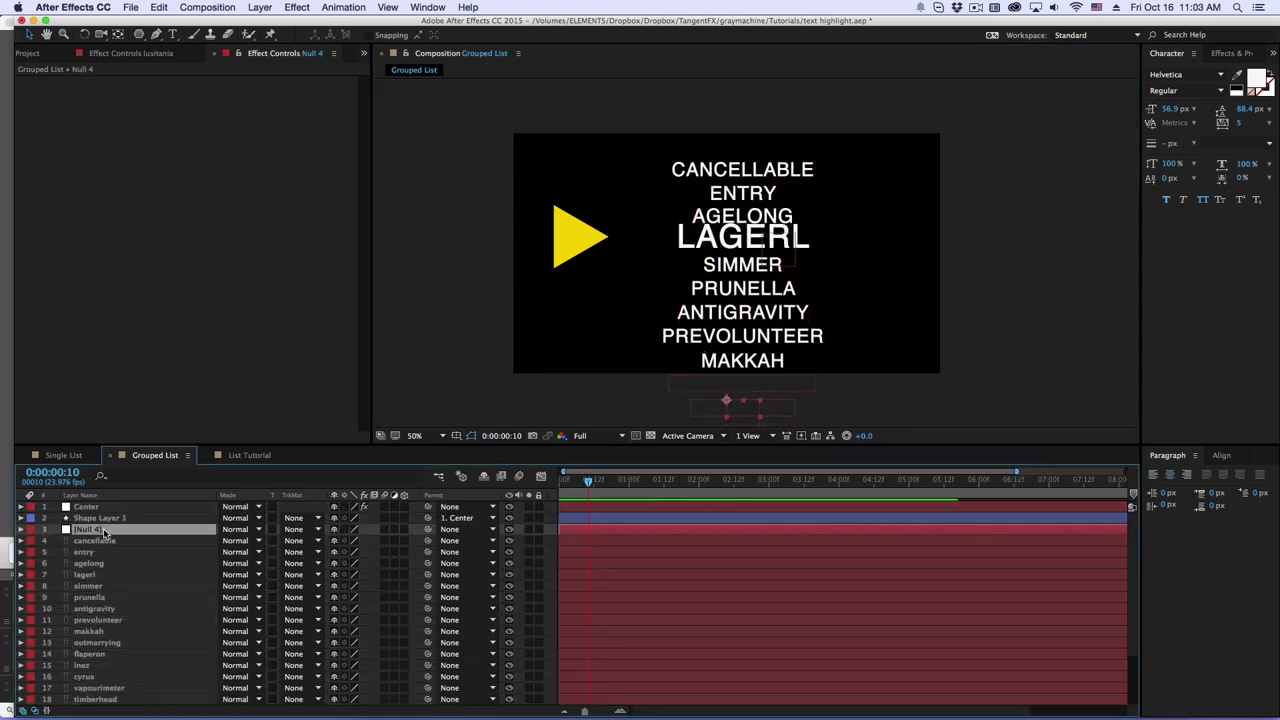
Step: Rename the Null 4 layer as Group Null and move it over the list near SIMMER and PRUNELLA
{"action": "left_click", "coordinate": [104, 530]}
{"action": "key", "text": "Return"}
{"action": "type", "text": "C"}
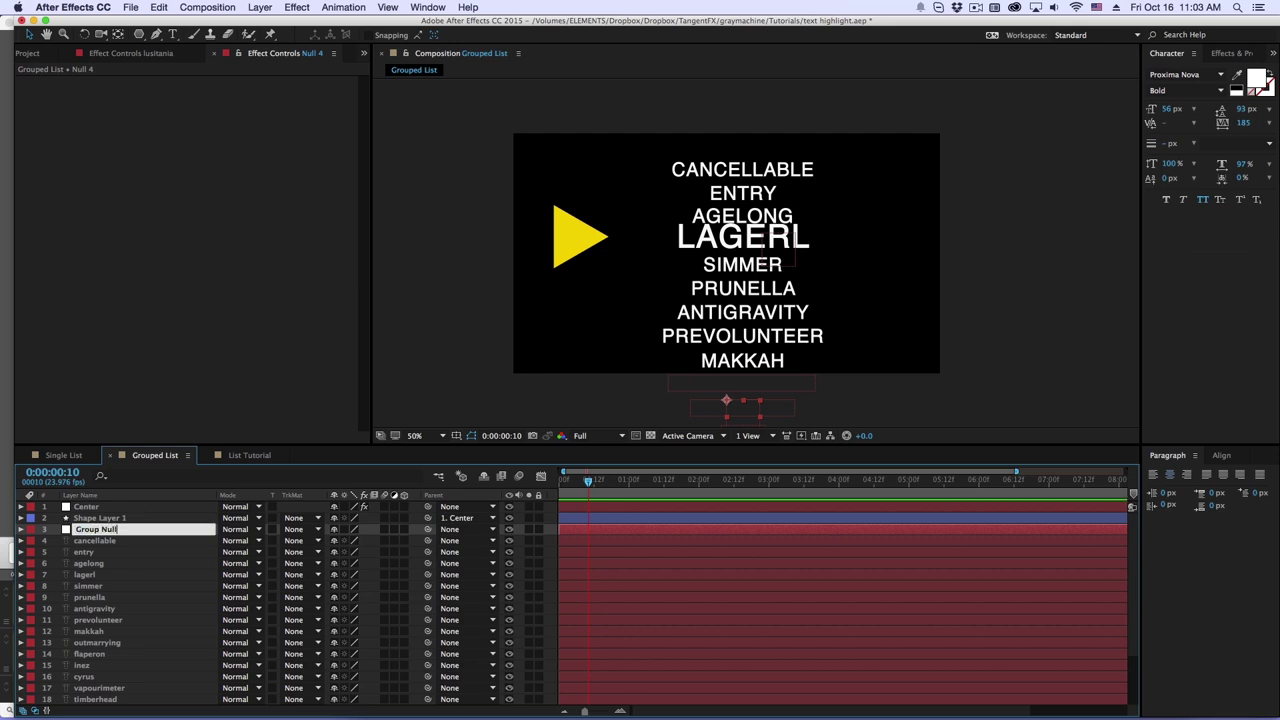
{"action": "key", "text": "Return"}
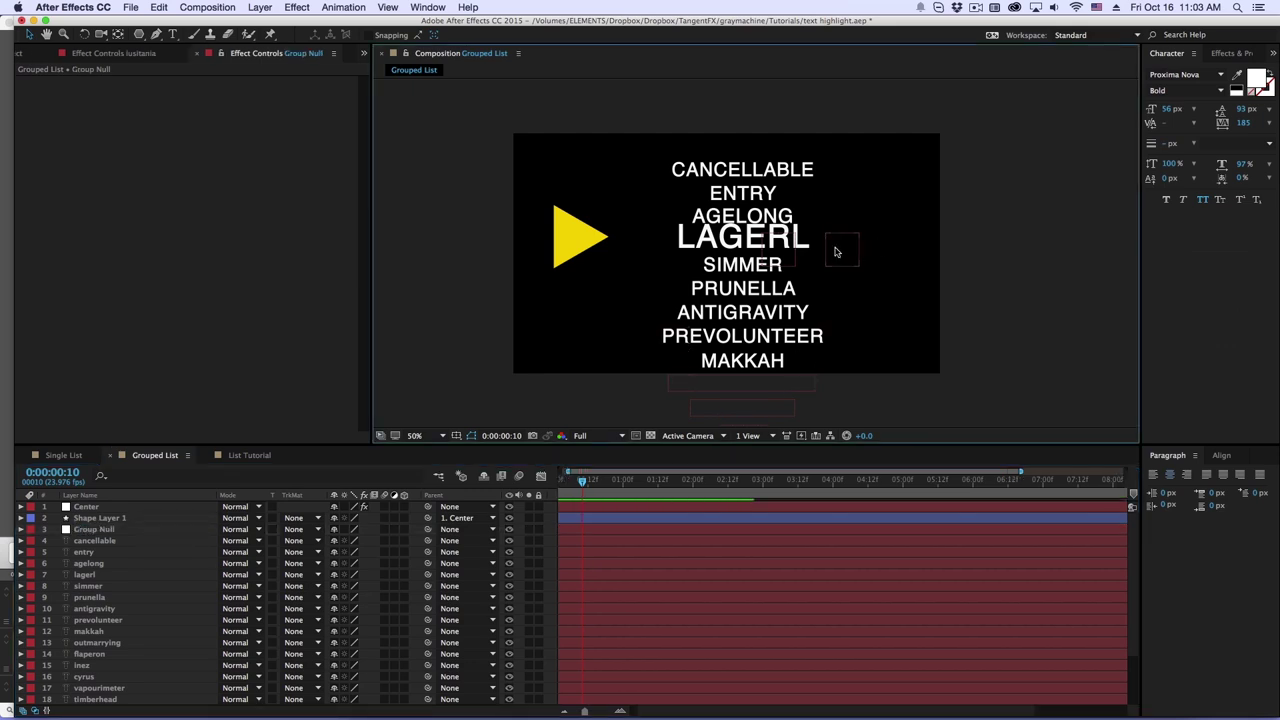
{"action": "left_click_drag", "start_coordinate": [836, 250], "coordinate": [750, 283]}
{"action": "left_click", "coordinate": [76, 508]}
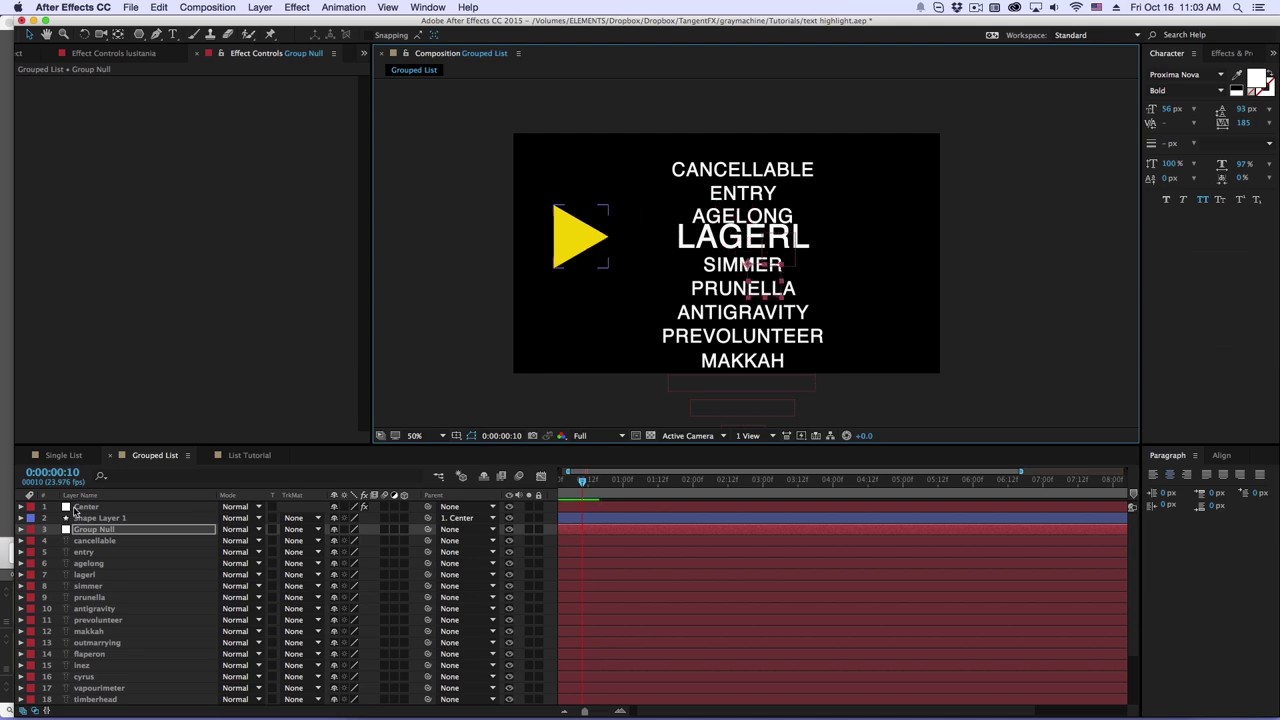
Step: Select the layers from cancellable through Text and parent them all to Group Null
{"action": "left_click", "coordinate": [95, 542]}
{"action": "left_click_drag", "start_coordinate": [113, 637], "coordinate": [158, 404]}
{"action": "left_click", "coordinate": [108, 696], "text": "shift"}
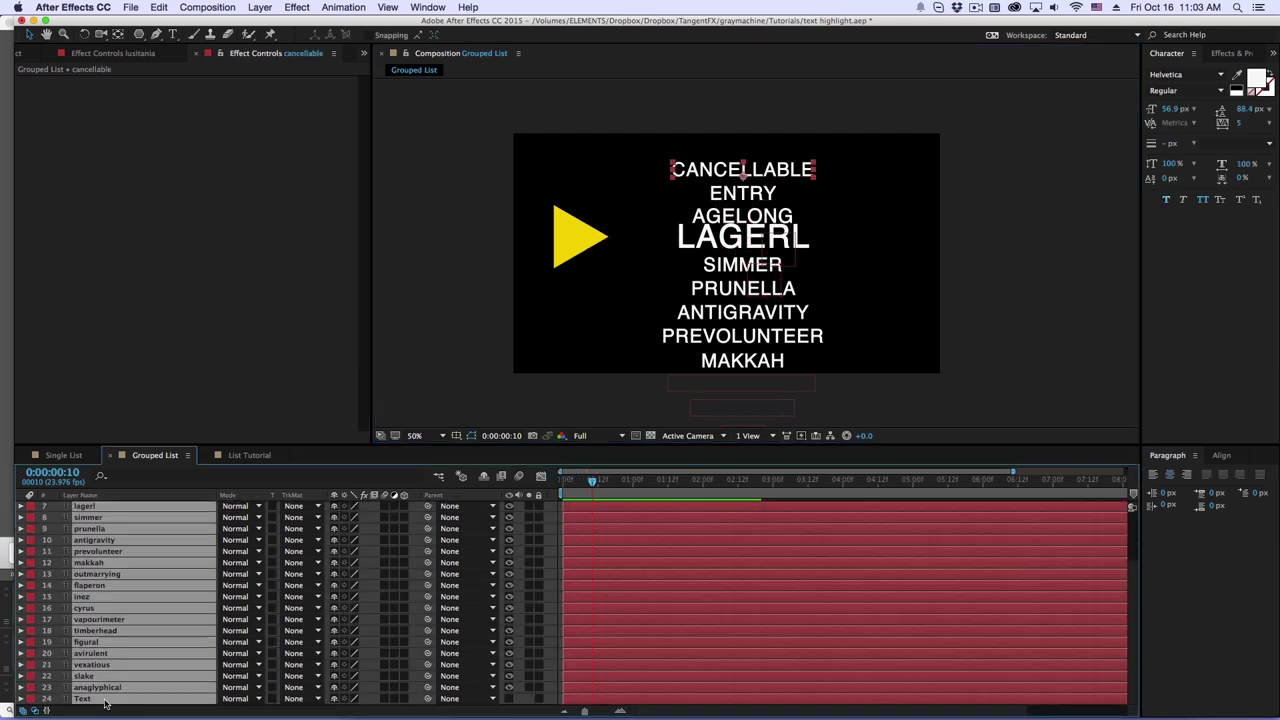
{"action": "left_click_drag", "start_coordinate": [230, 590], "coordinate": [205, 690]}
{"action": "scroll", "coordinate": [398, 570], "scroll_direction": "up", "scroll_amount": 2}
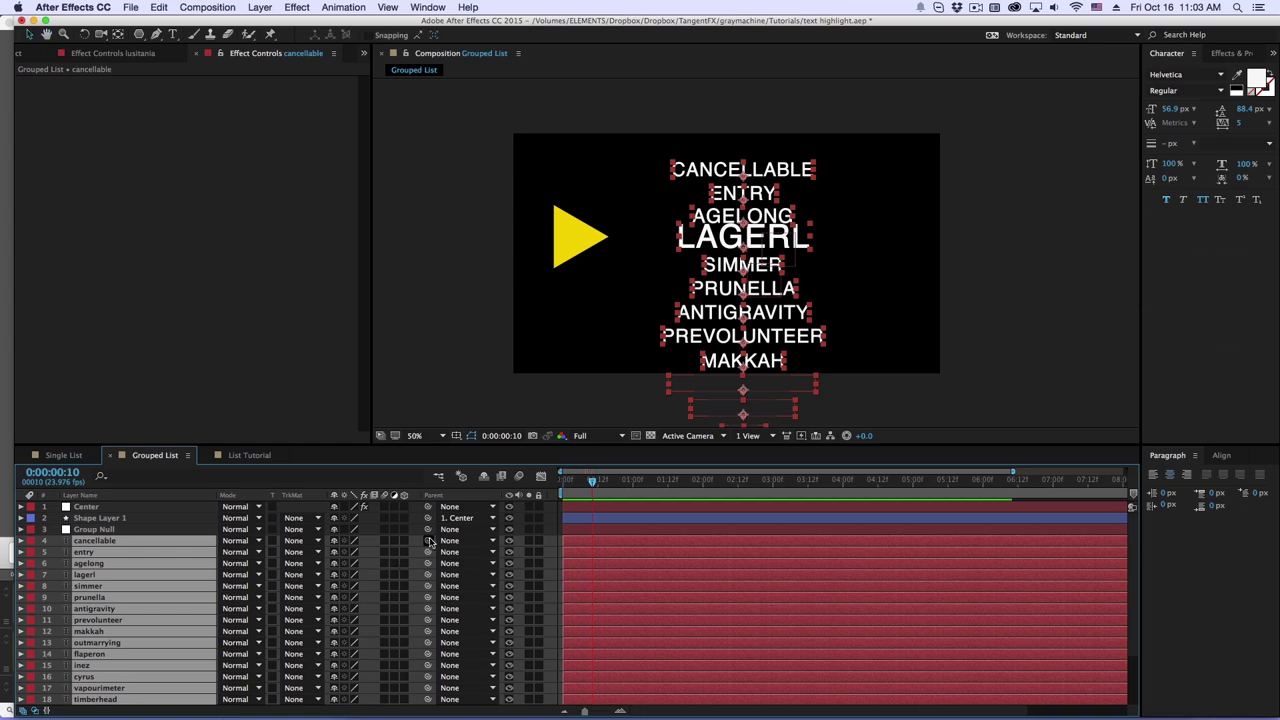
{"action": "left_click_drag", "start_coordinate": [296, 543], "coordinate": [110, 529]}
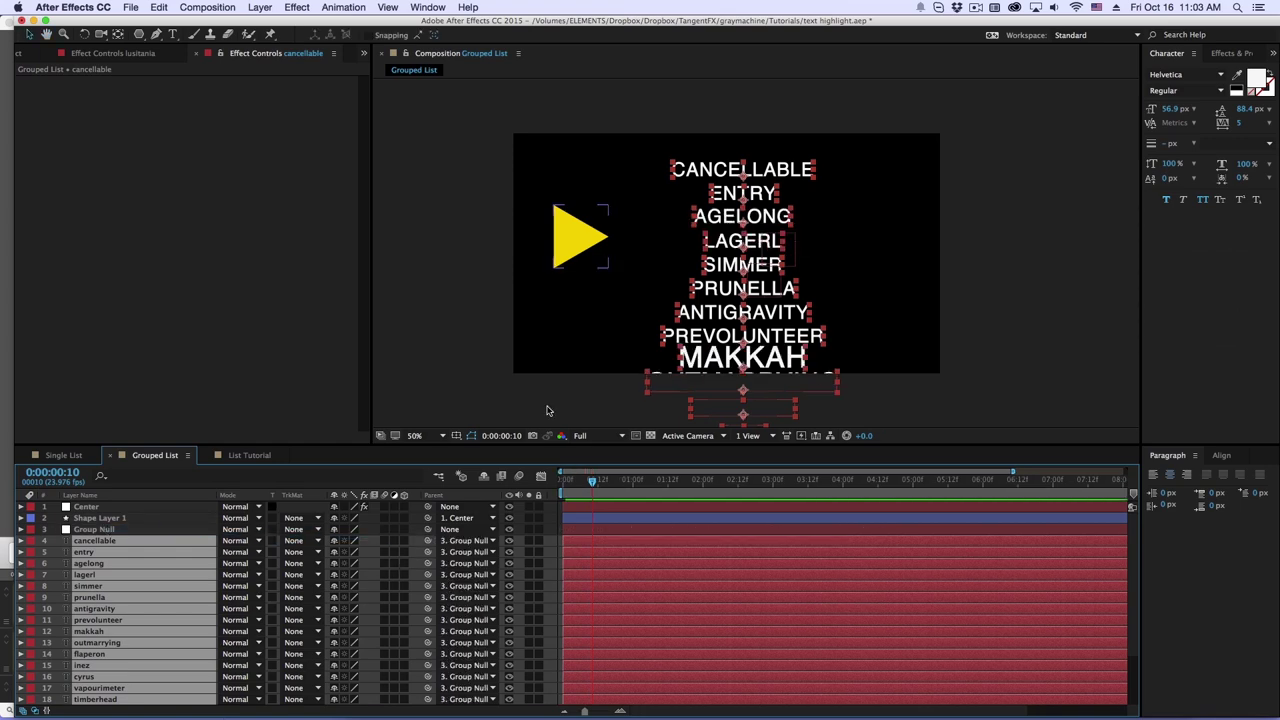
Step: Test the highlight on the parented list by moving the Center null, and shift the whole list upward with Group Null
{"action": "left_click", "coordinate": [890, 268]}
{"action": "left_click", "coordinate": [781, 244]}
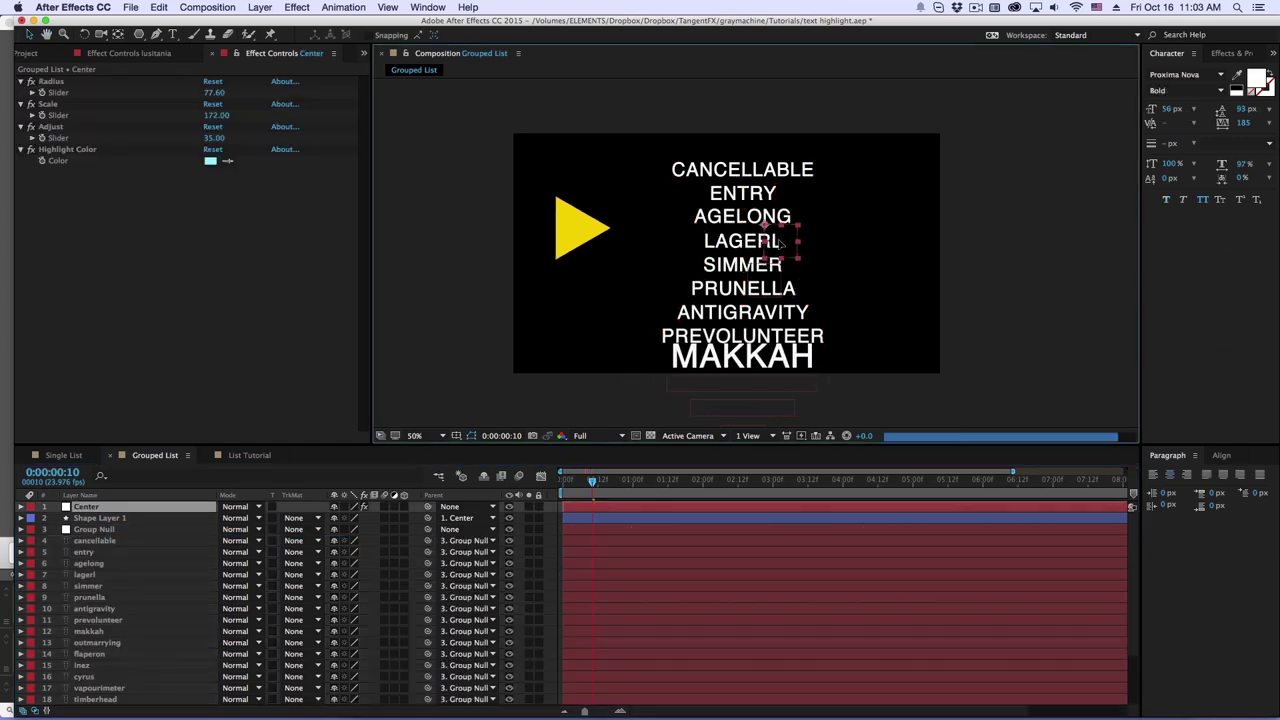
{"action": "left_click_drag", "start_coordinate": [781, 244], "coordinate": [776, 302]}
{"action": "left_click", "coordinate": [102, 529]}
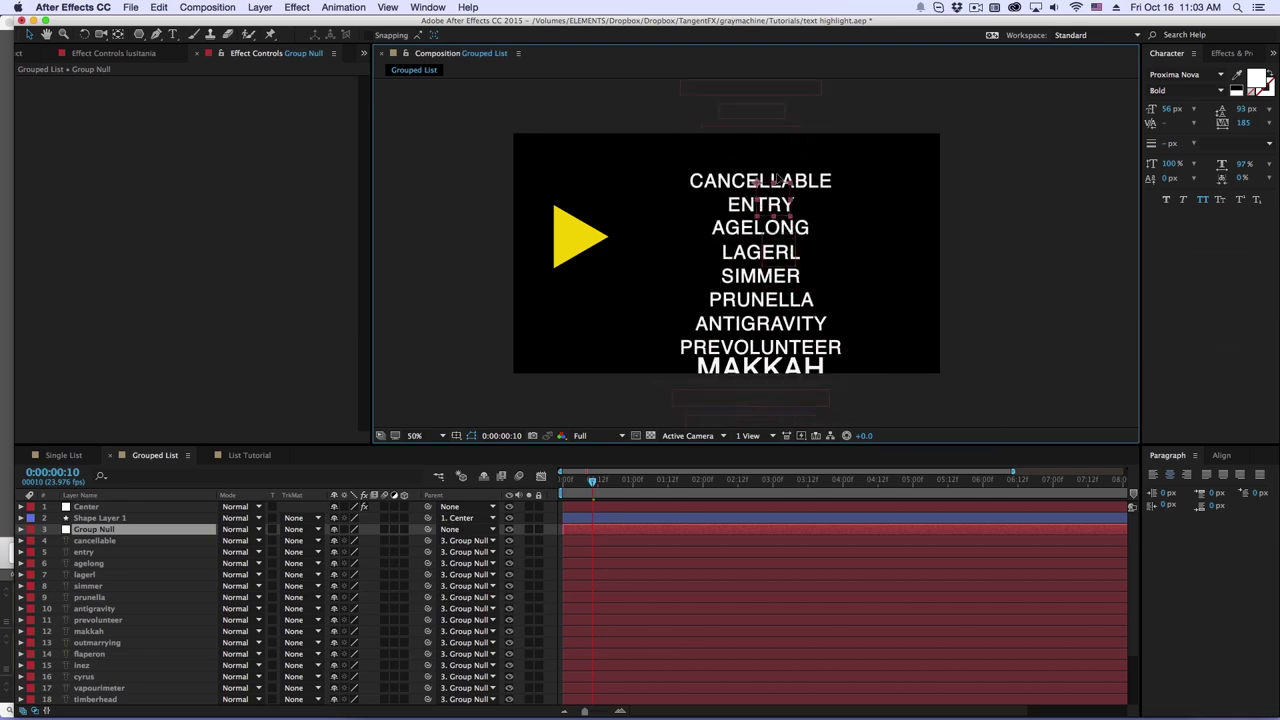
{"action": "left_click_drag", "start_coordinate": [776, 177], "coordinate": [621, 236]}
{"action": "left_click_drag", "start_coordinate": [746, 231], "coordinate": [776, 205]}
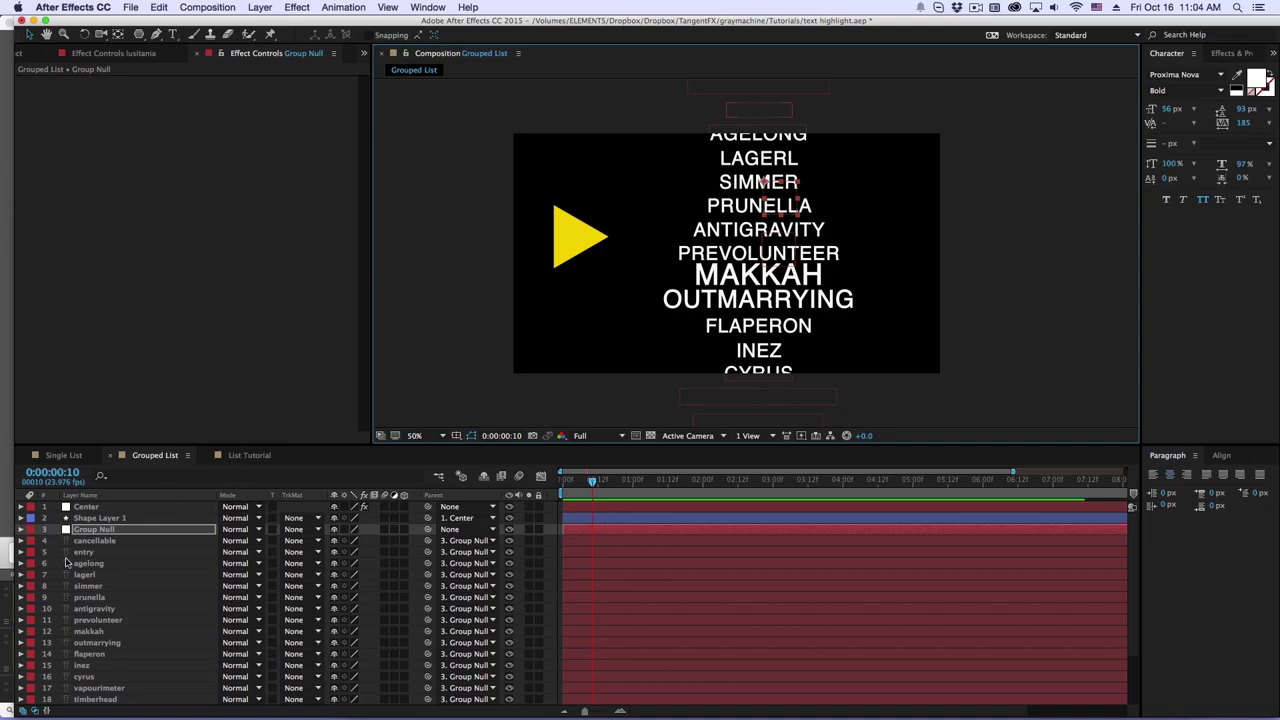
Step: Switch to the text editor and examine how the scale expression defines a with toComp and b with the Center layer's position
{"action": "key", "text": "super+Tab"}
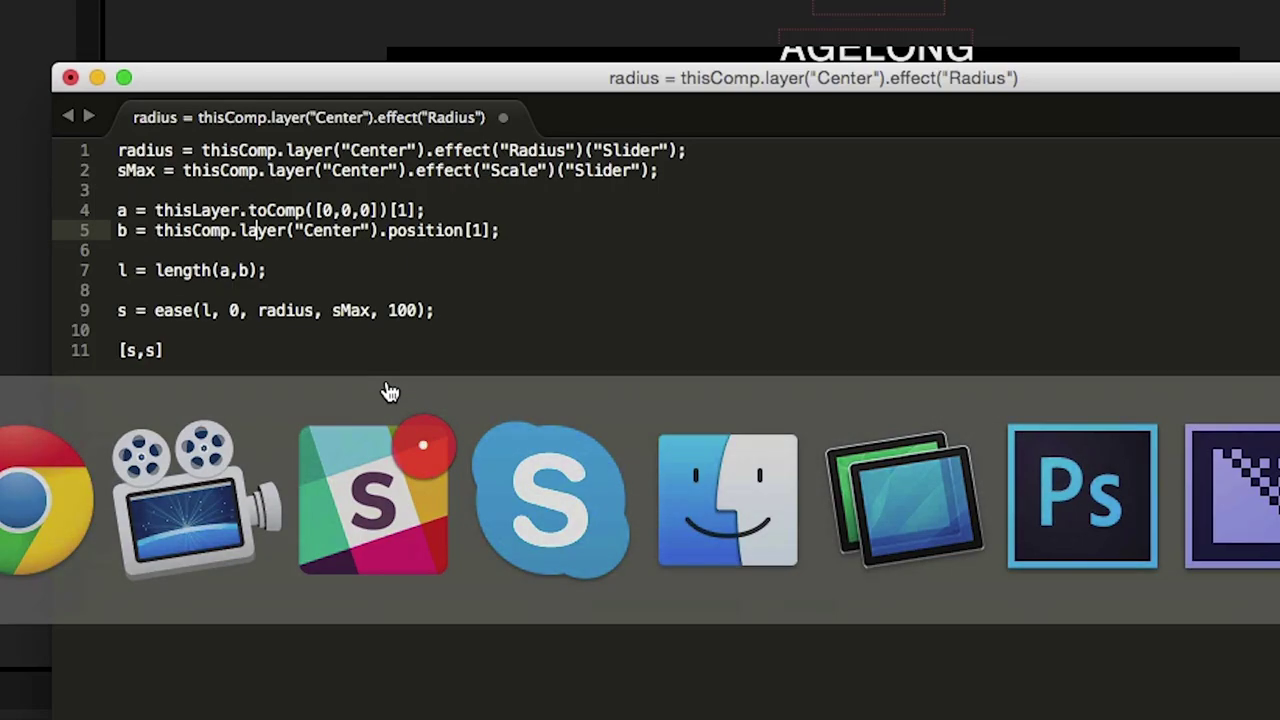
{"action": "left_click", "coordinate": [265, 172]}
{"action": "left_click", "coordinate": [451, 447]}
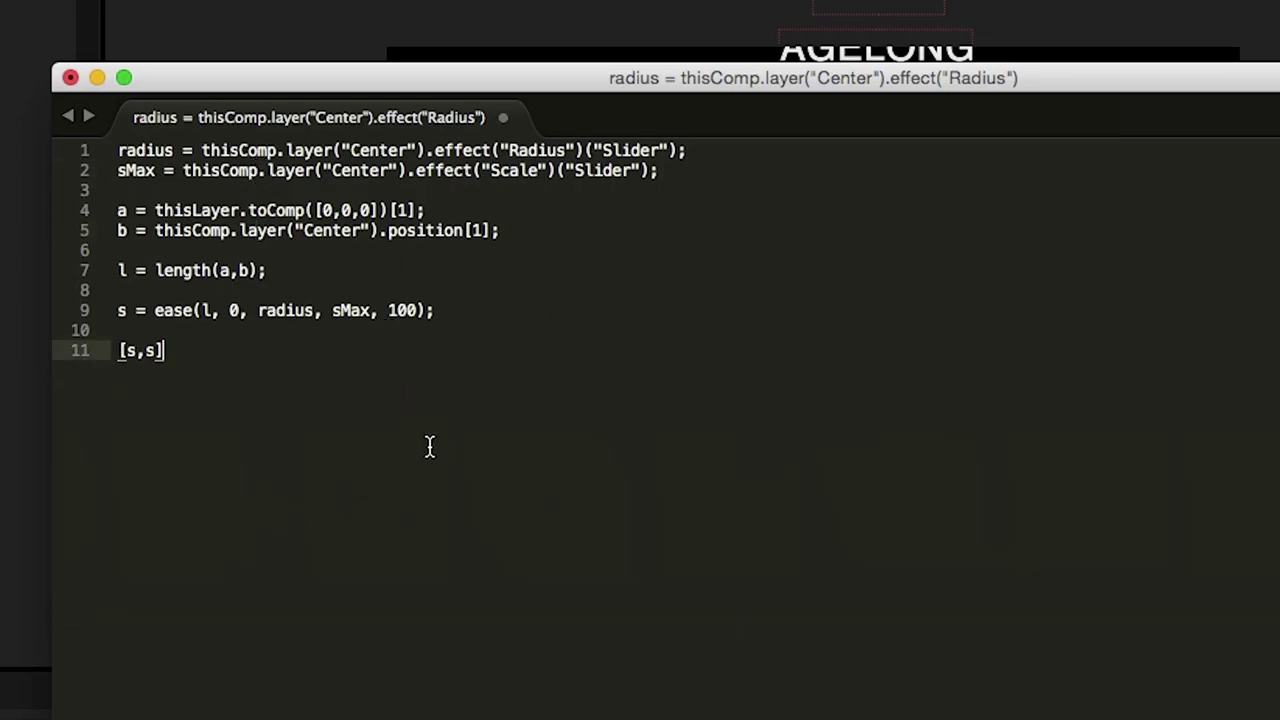
{"action": "left_click", "coordinate": [503, 195]}
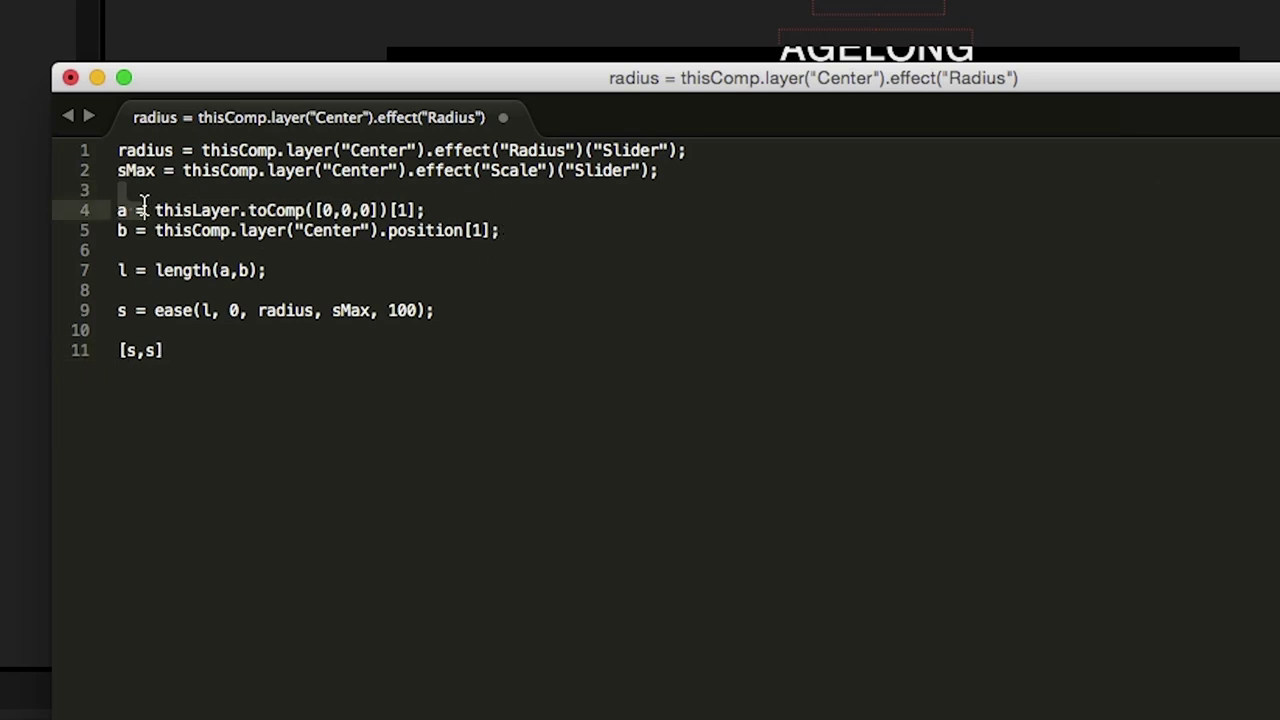
{"action": "left_click", "coordinate": [157, 210]}
{"action": "left_click", "coordinate": [538, 231]}
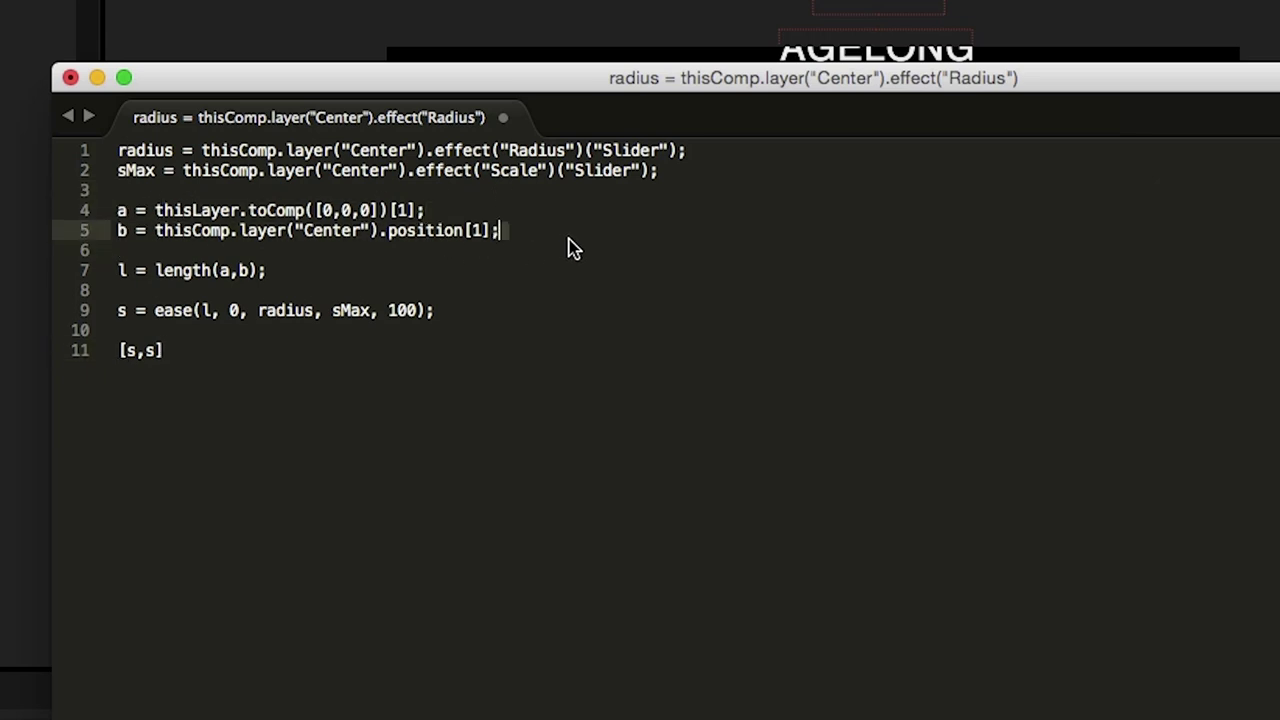
{"action": "key", "text": "ctrl+super+Down"}
{"action": "key", "text": "ctrl+super+Up"}
{"action": "left_click", "coordinate": [573, 275]}
{"action": "left_click_drag", "start_coordinate": [530, 245], "coordinate": [81, 240]}
{"action": "left_click", "coordinate": [157, 228]}
{"action": "left_click", "coordinate": [162, 212]}
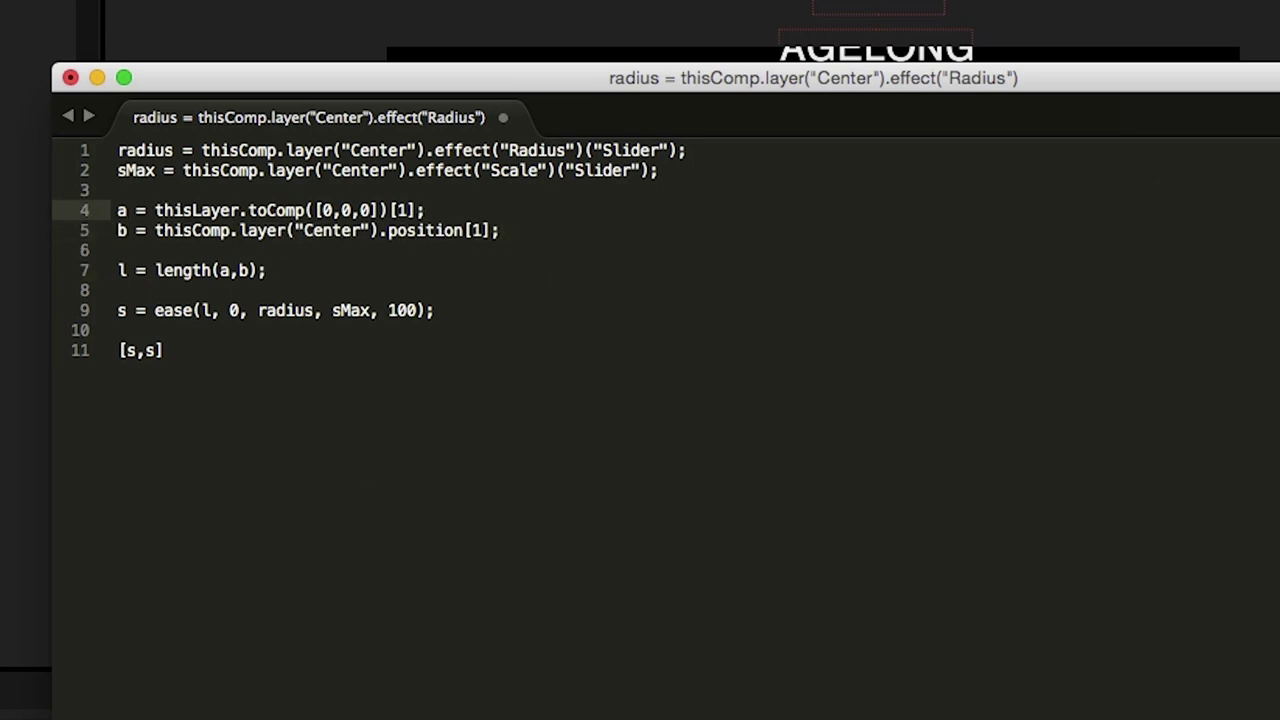
{"action": "key", "text": "super+Right"}
{"action": "left_click", "coordinate": [133, 233]}
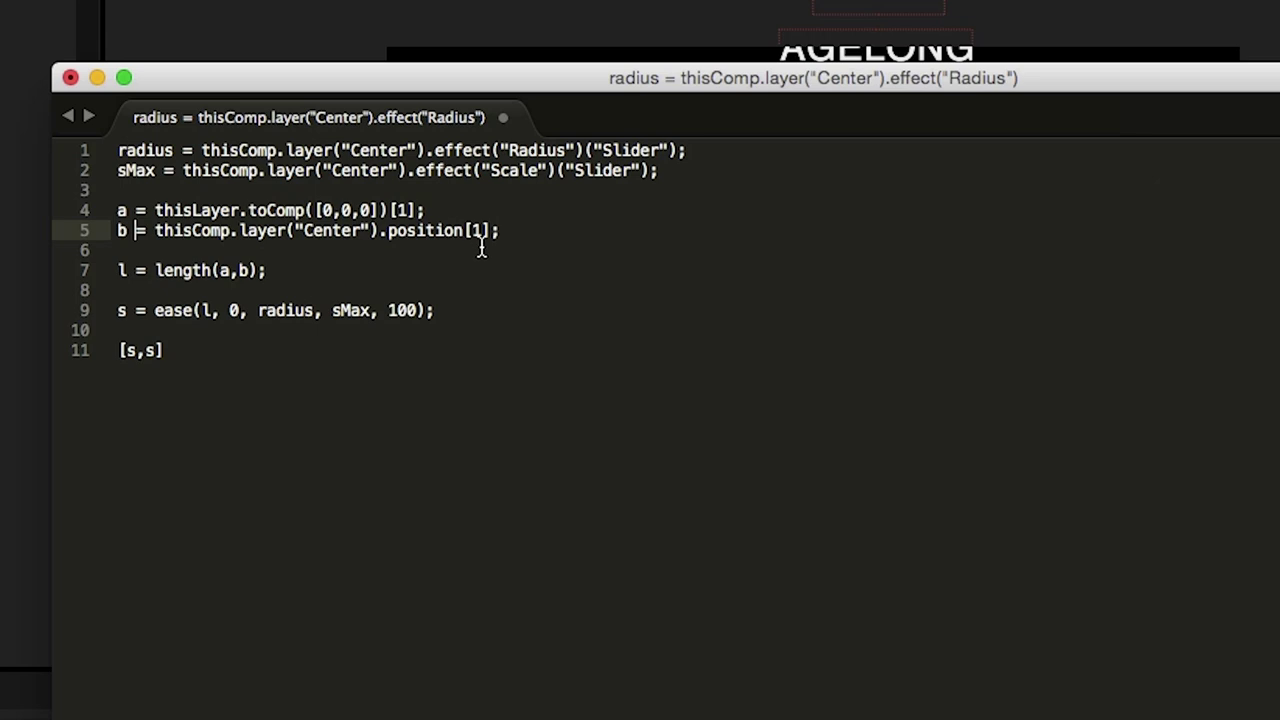
{"action": "left_click_drag", "start_coordinate": [499, 230], "coordinate": [191, 231]}
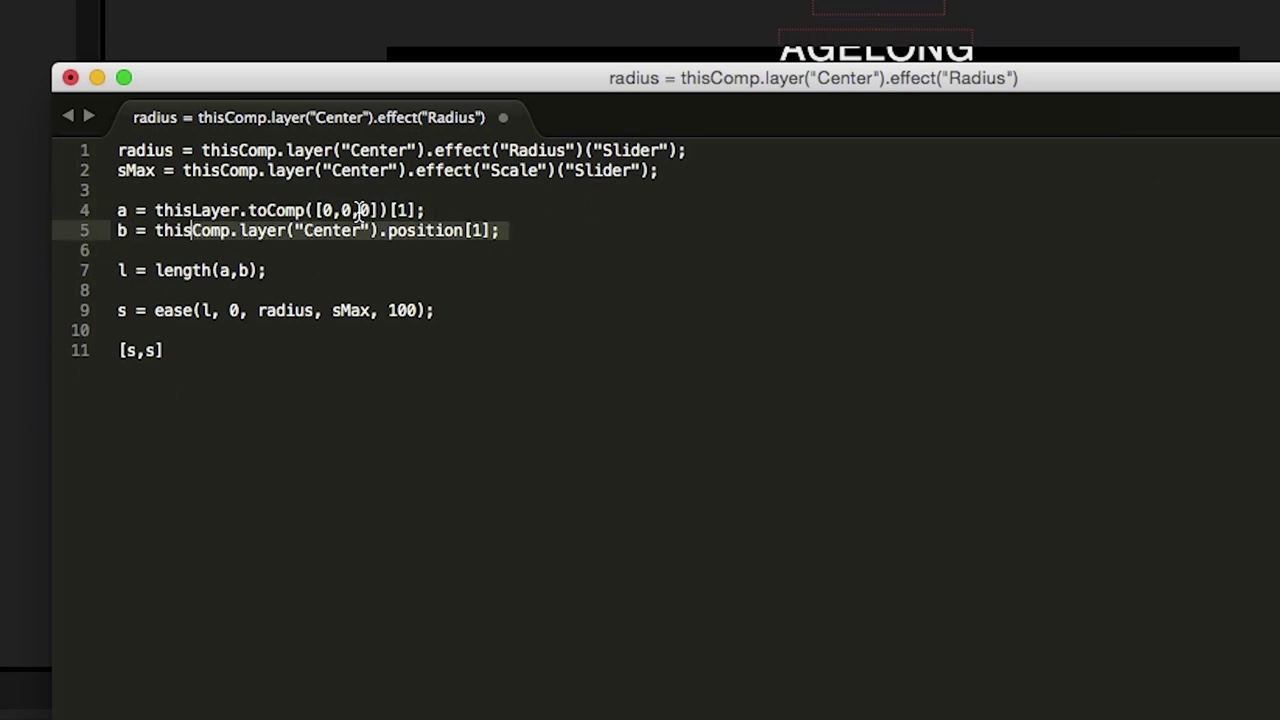
Step: Examine the full line a = thisLayer.toComp([0,0,0])[1]; and how it feeds the length calculation
{"action": "left_click_drag", "start_coordinate": [428, 210], "coordinate": [102, 208]}
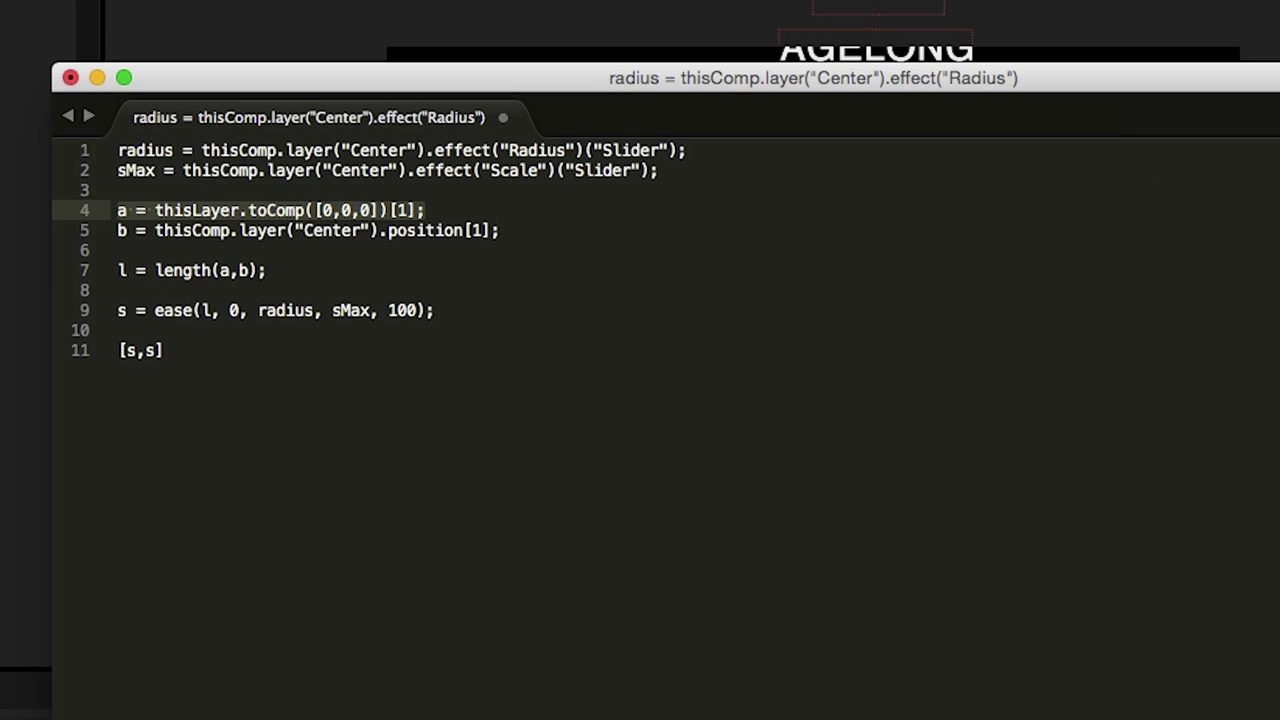
{"action": "left_click", "coordinate": [319, 212]}
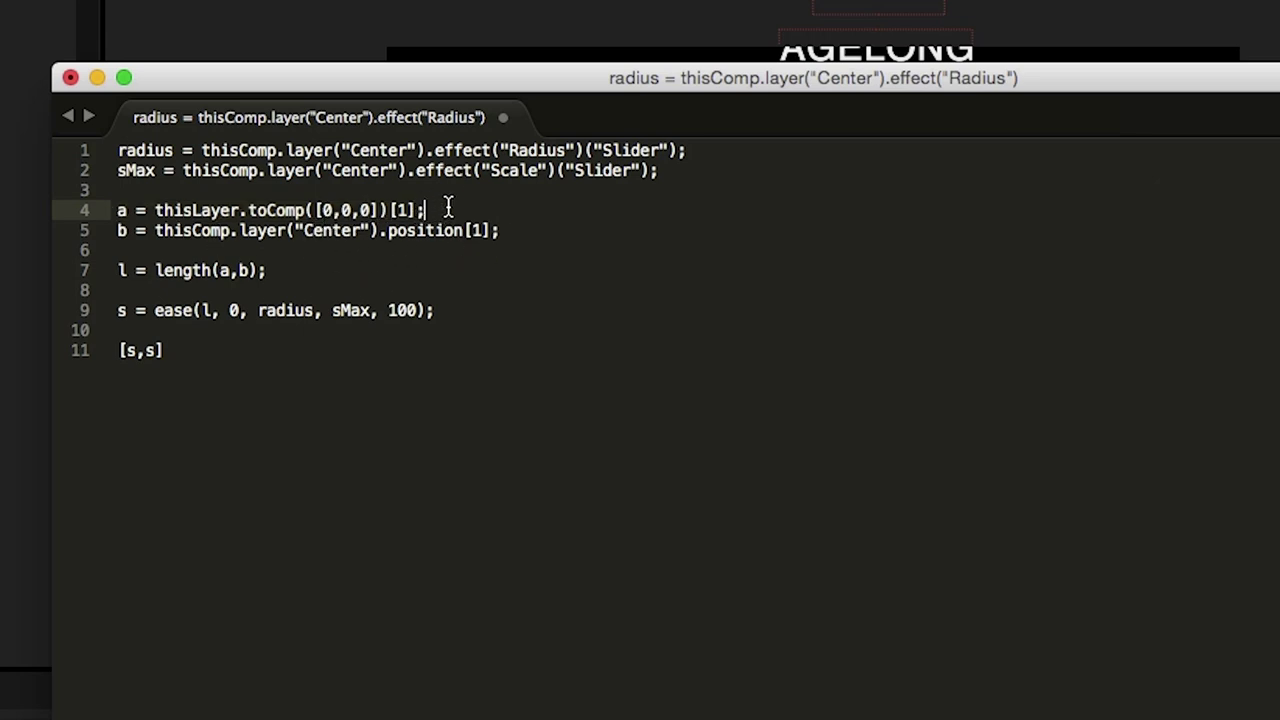
{"action": "triple_click", "coordinate": [263, 205]}
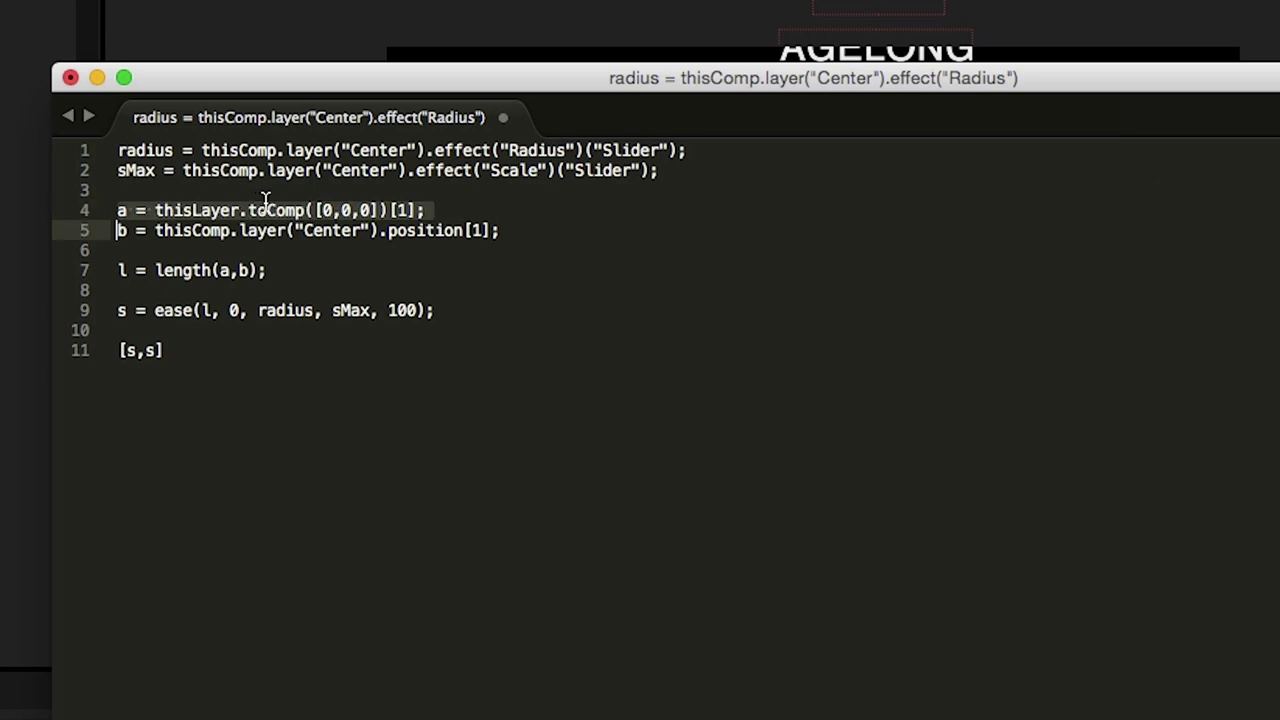
{"action": "left_click", "coordinate": [312, 211]}
{"action": "left_click", "coordinate": [451, 212]}
{"action": "left_click", "coordinate": [278, 196]}
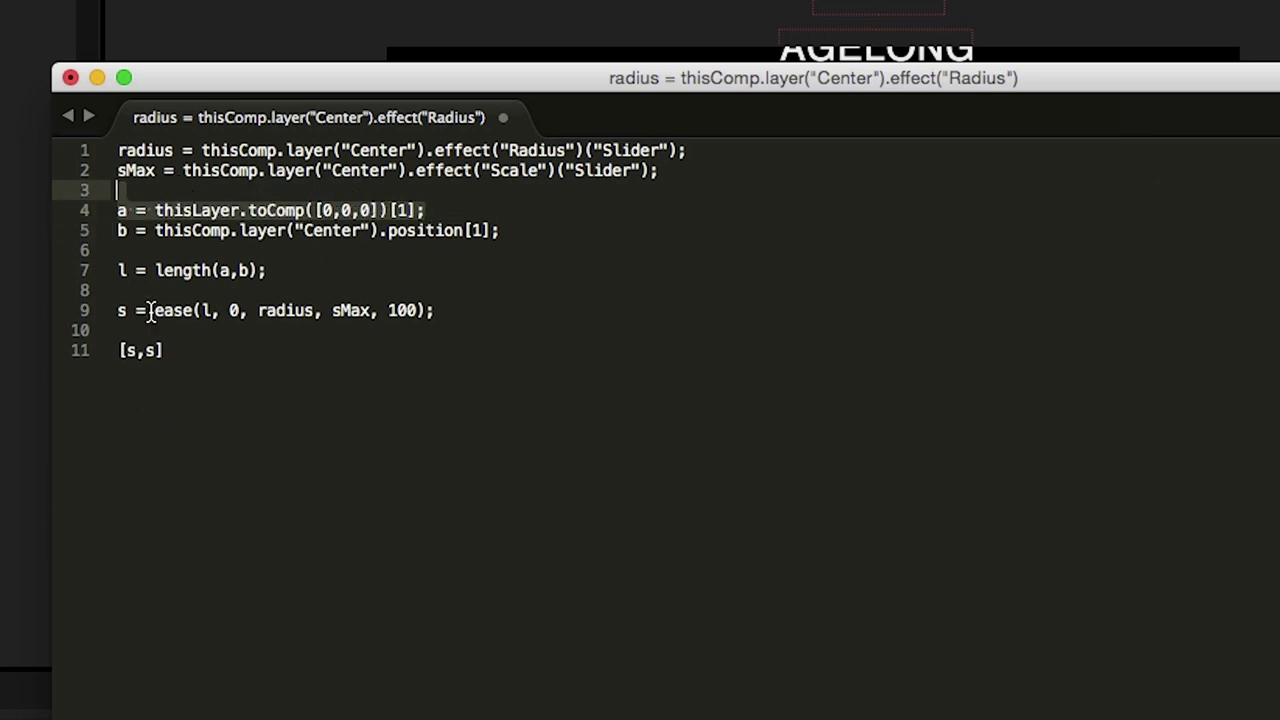
{"action": "left_click", "coordinate": [312, 210]}
{"action": "left_click", "coordinate": [220, 268]}
{"action": "left_click", "coordinate": [200, 210]}
Step: Examine the individual parts of the a definition: thisLayer, toComp, the [0,0,0] point and the [1] index
{"action": "double_click", "coordinate": [172, 212]}
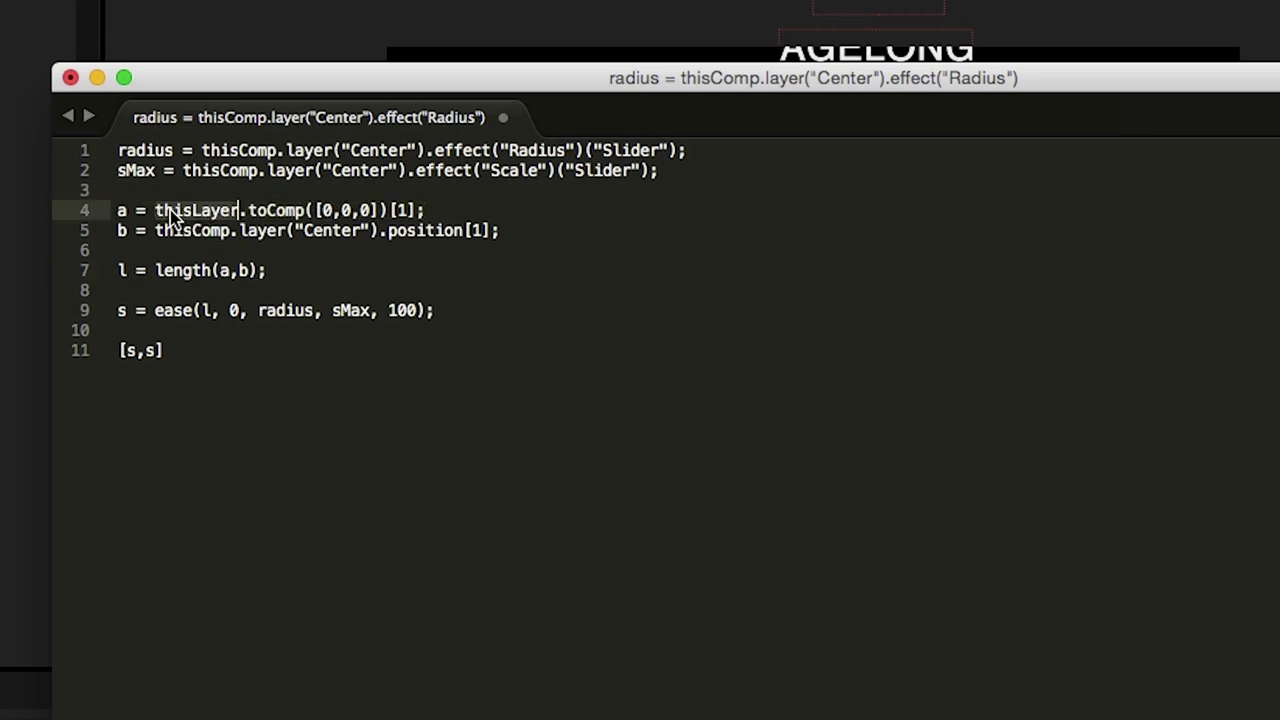
{"action": "left_click", "coordinate": [221, 201]}
{"action": "double_click", "coordinate": [207, 212]}
{"action": "double_click", "coordinate": [276, 212]}
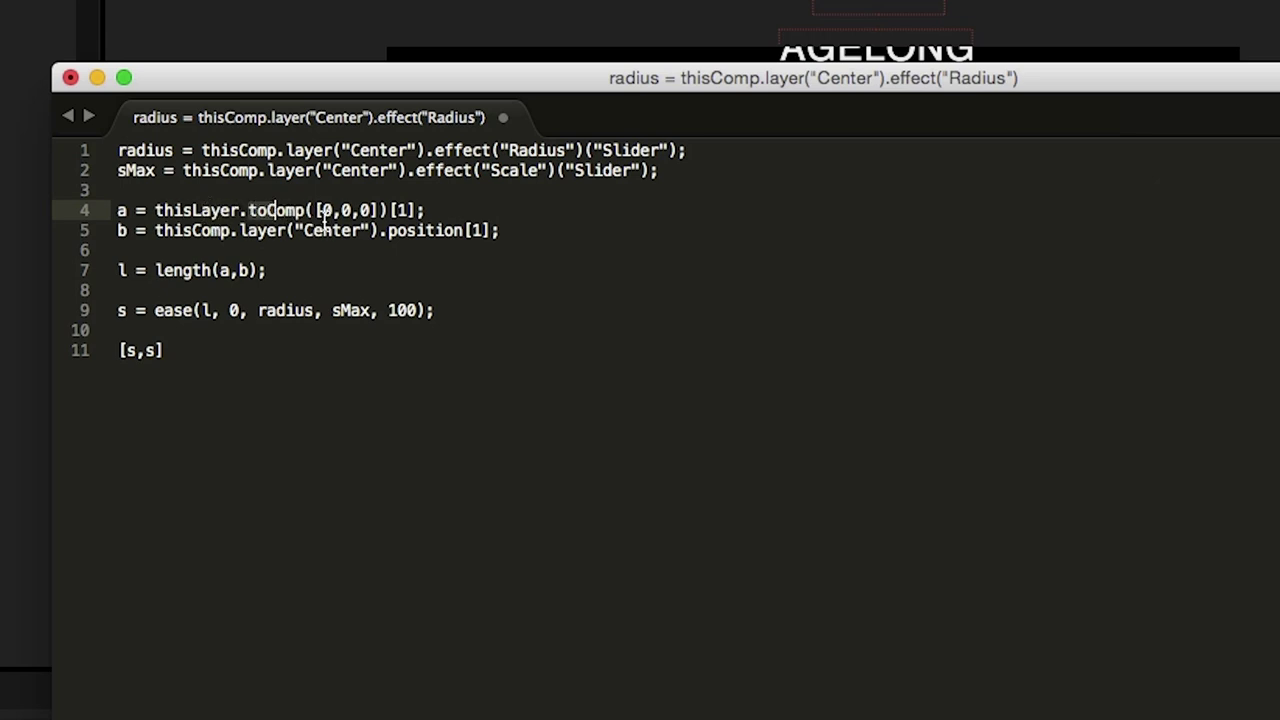
{"action": "left_click_drag", "start_coordinate": [276, 212], "coordinate": [437, 208]}
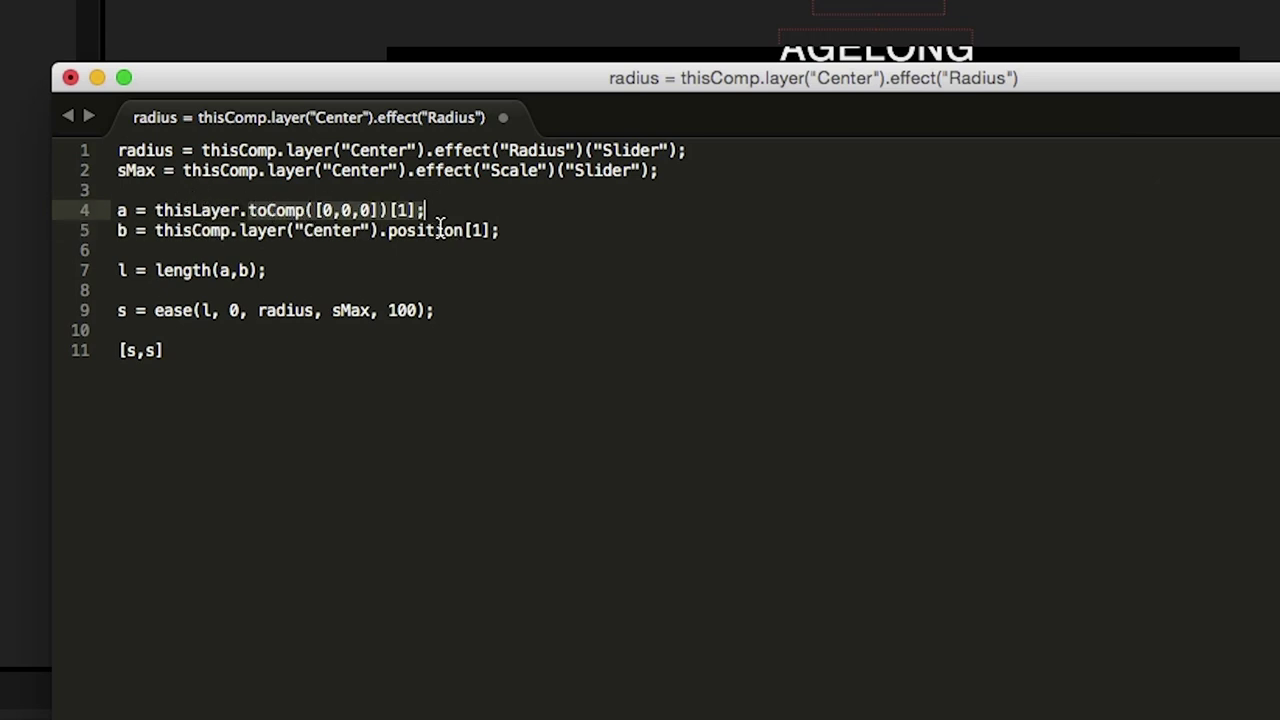
{"action": "left_click", "coordinate": [443, 229]}
{"action": "left_click", "coordinate": [338, 212]}
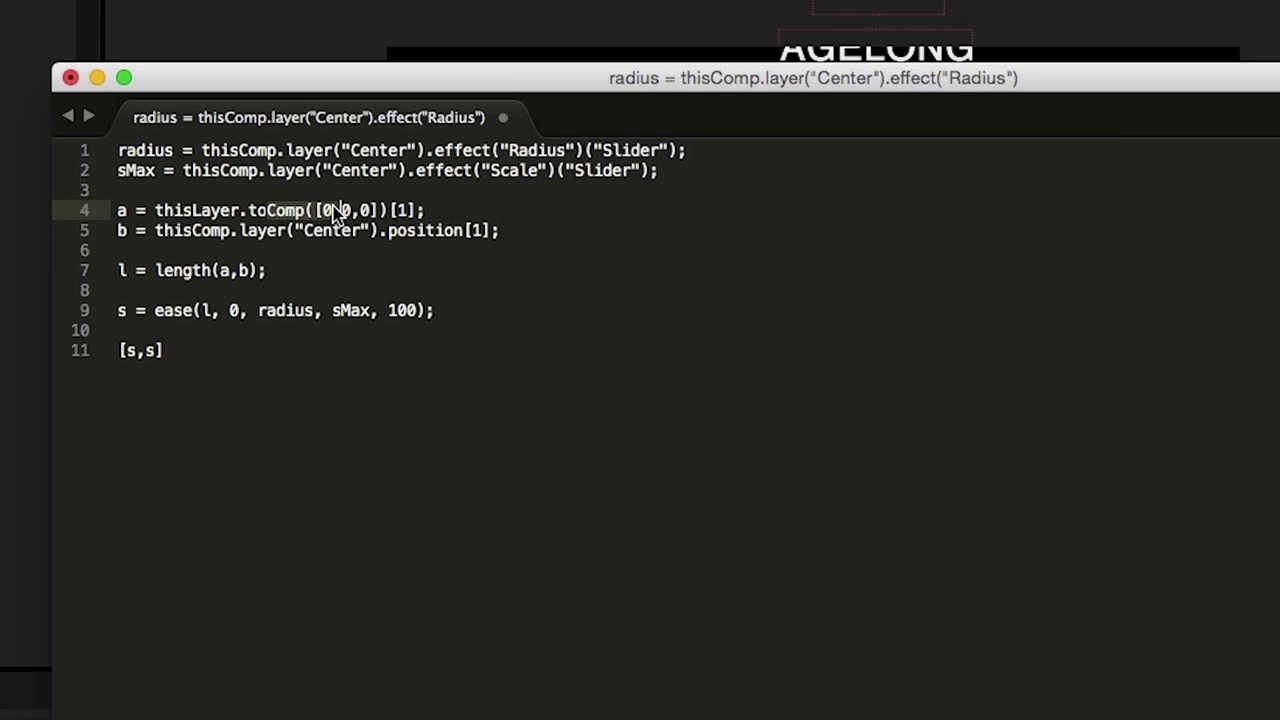
{"action": "left_click", "coordinate": [316, 212]}
{"action": "left_click_drag", "start_coordinate": [305, 212], "coordinate": [330, 214]}
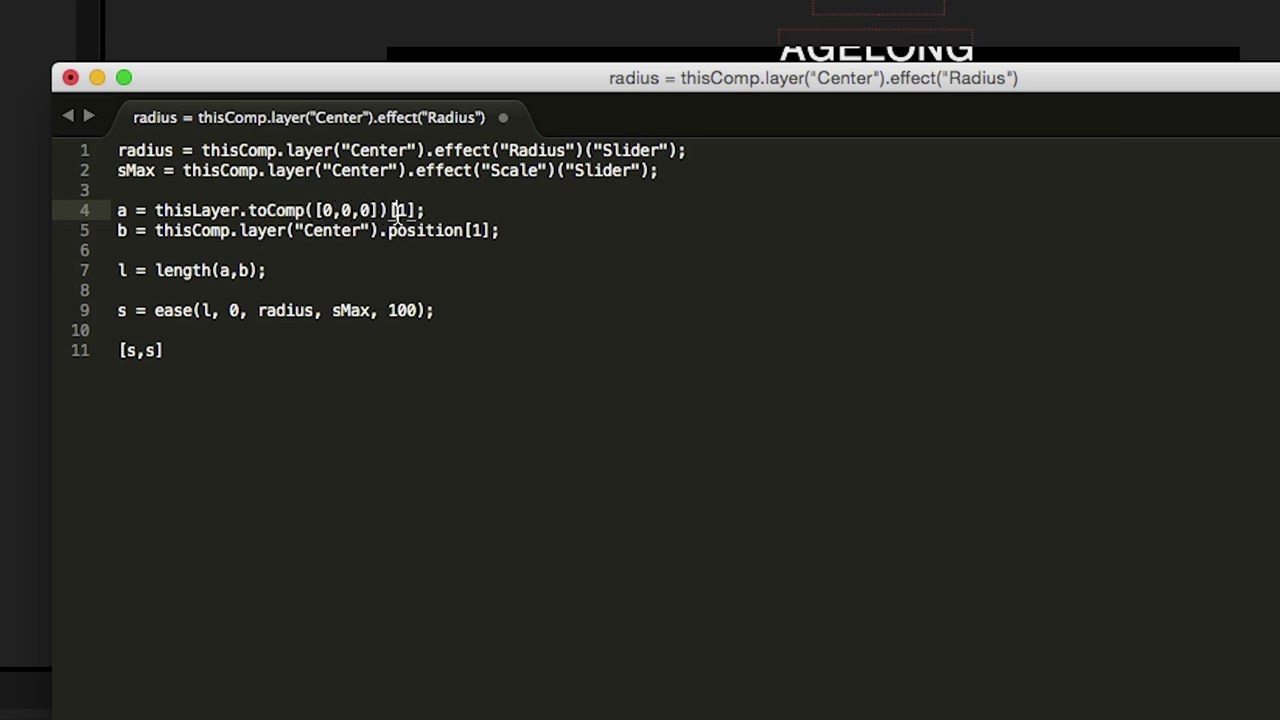
{"action": "mouse_move", "coordinate": [416, 210]}
{"action": "left_mouse_down"}
{"action": "mouse_move", "coordinate": [389, 194]}
{"action": "mouse_move", "coordinate": [395, 207]}
{"action": "left_mouse_up"}
{"action": "left_click_drag", "start_coordinate": [437, 207], "coordinate": [104, 205]}
{"action": "left_click", "coordinate": [328, 350]}
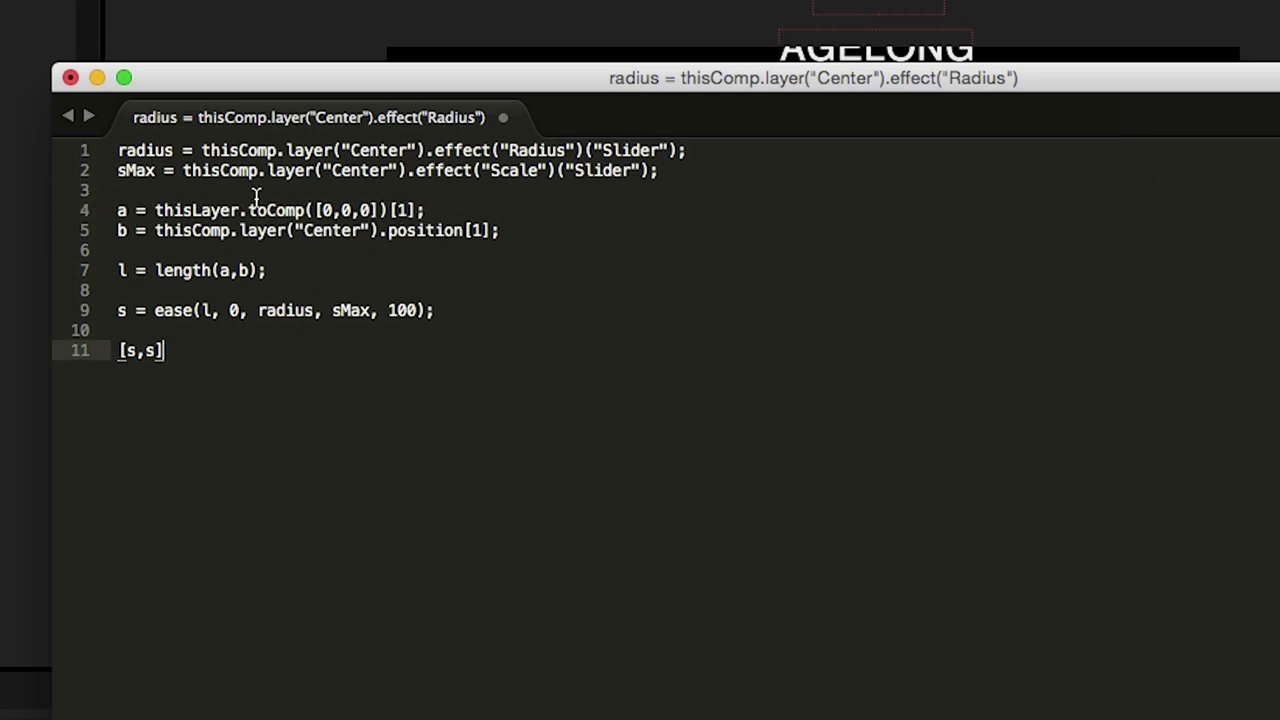
Step: Copy the entire scale expression from the text editor and paste it over the cancellable layer's Scale expression in After Effects
{"action": "left_click_drag", "start_coordinate": [690, 445], "coordinate": [116, 150]}
{"action": "key", "text": "super+c"}
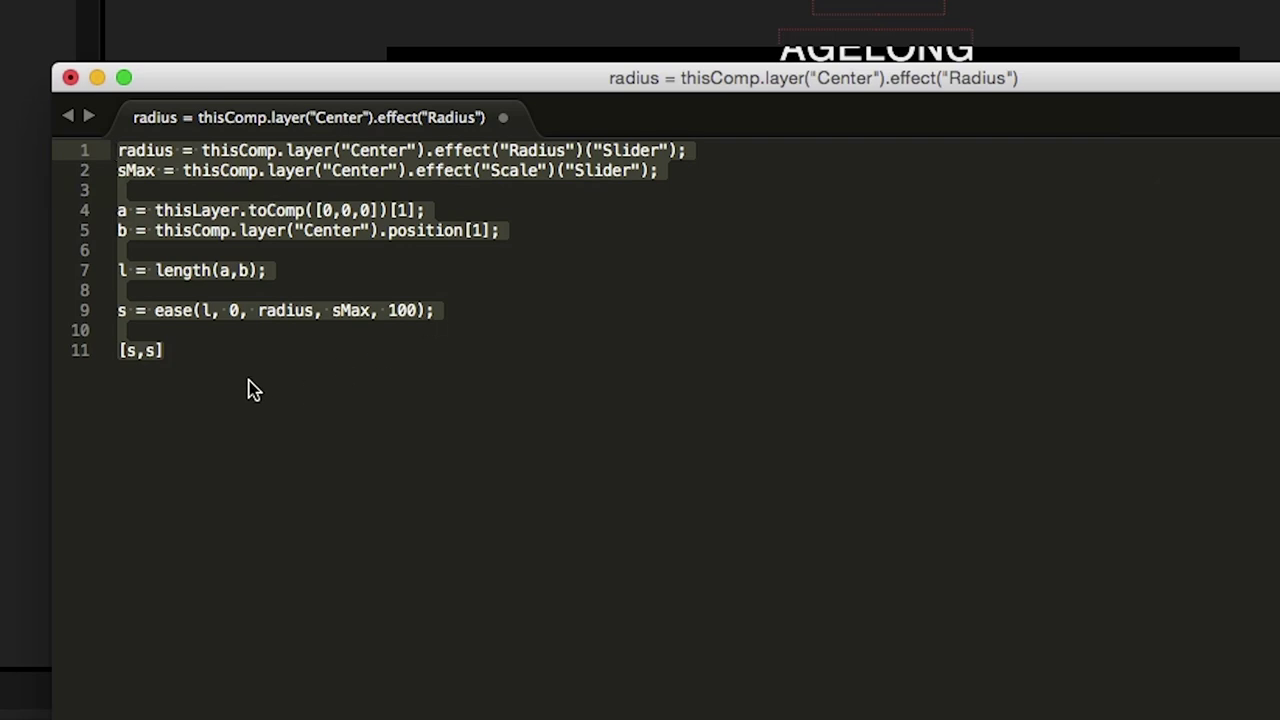
{"action": "left_click", "coordinate": [263, 309]}
{"action": "left_click", "coordinate": [110, 542]}
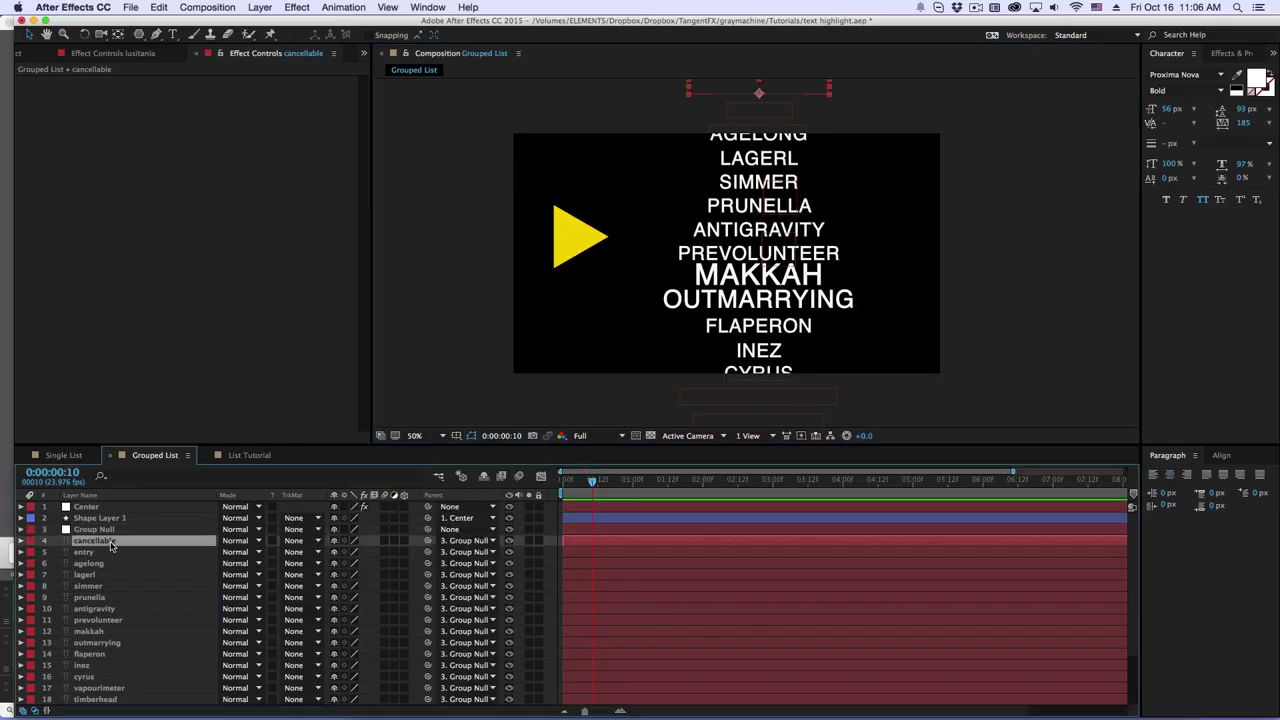
{"action": "key", "text": "e"}
{"action": "key", "text": "e"}
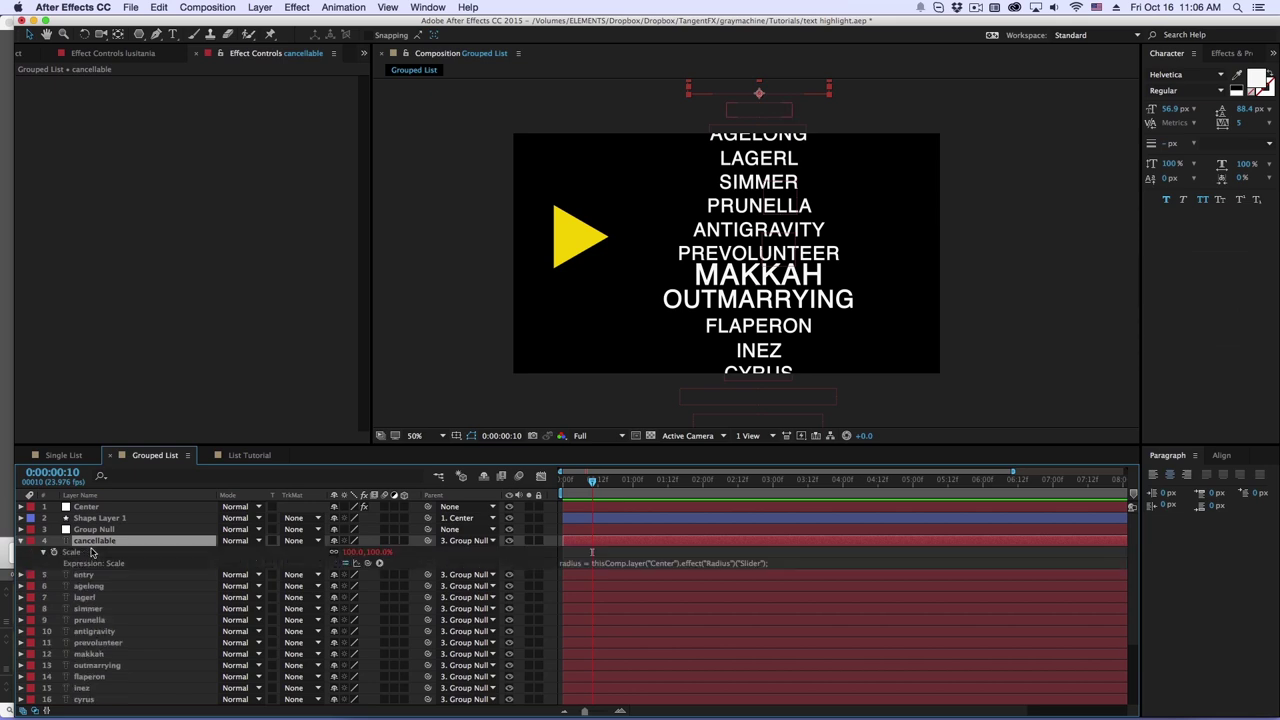
{"action": "left_click", "coordinate": [634, 563]}
{"action": "key", "text": "super+v"}
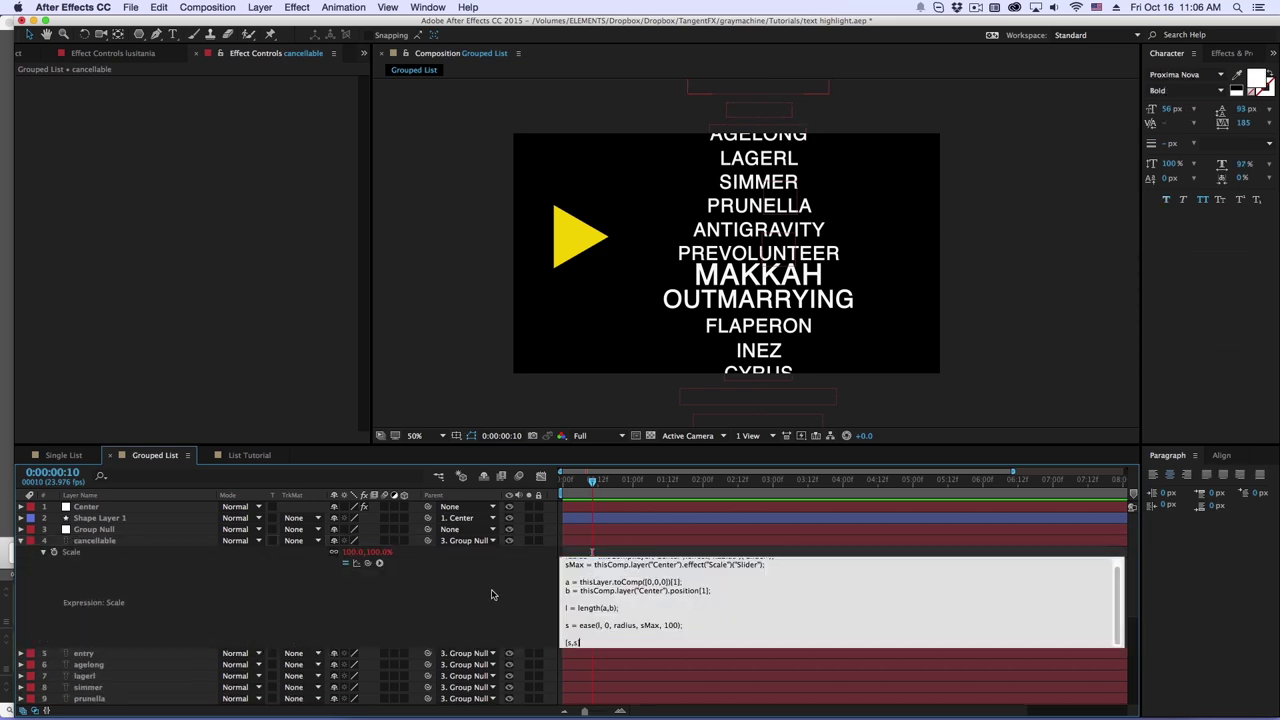
{"action": "left_click", "coordinate": [491, 594]}
Step: Copy only the Scale expression from the cancellable layer and paste it onto all text layers from cancellable to anaglyphical
{"action": "right_click", "coordinate": [63, 555]}
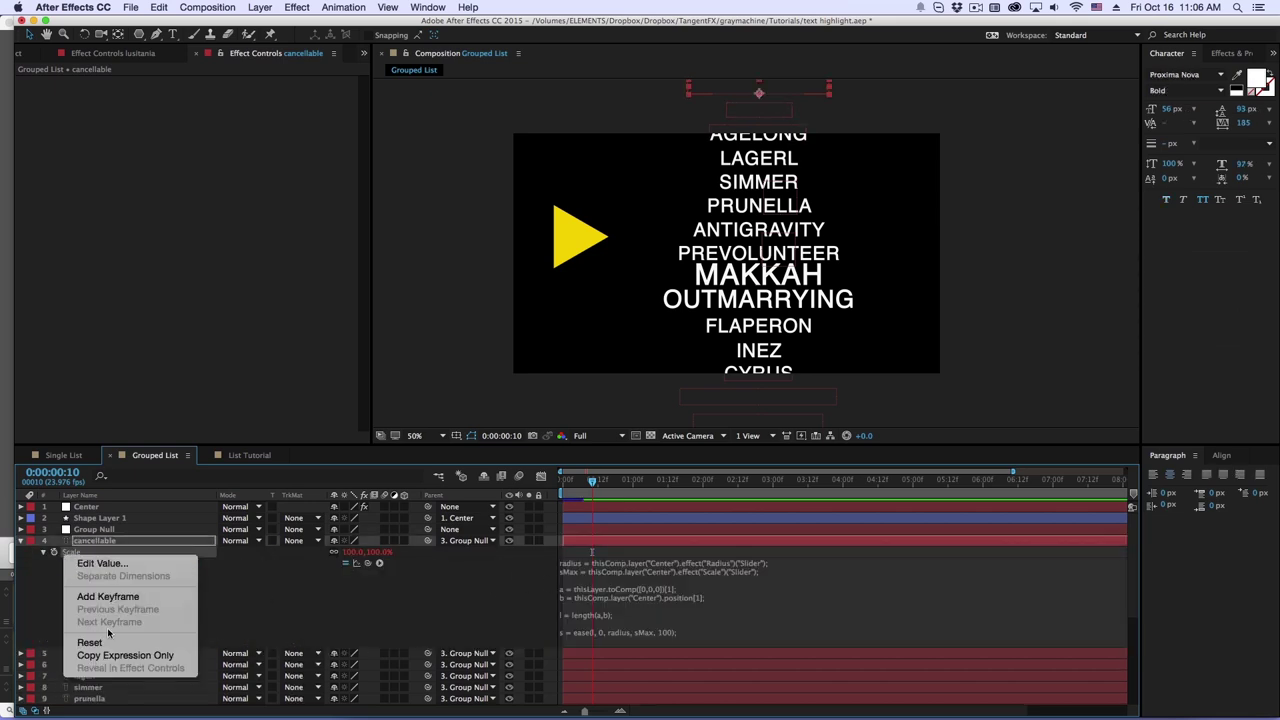
{"action": "left_click", "coordinate": [103, 655]}
{"action": "left_click", "coordinate": [99, 543]}
{"action": "key", "text": "u"}
{"action": "key", "text": "grave"}
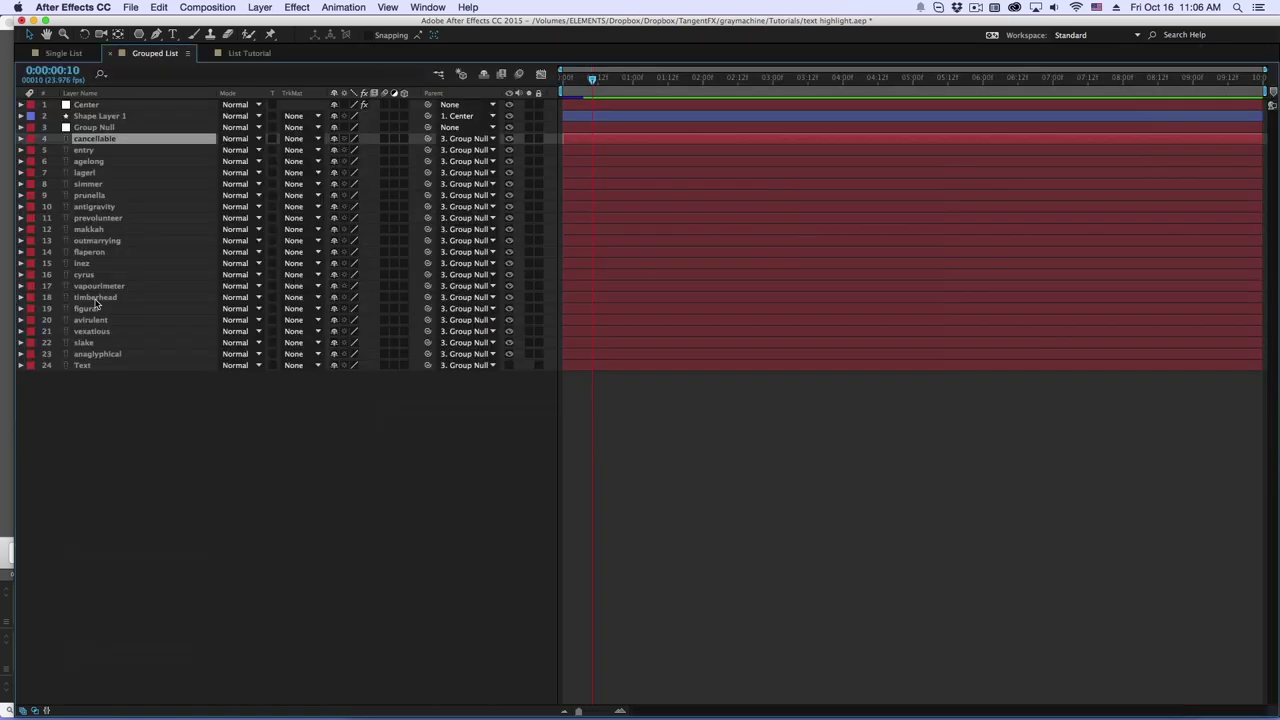
{"action": "left_click", "coordinate": [100, 355], "text": "shift"}
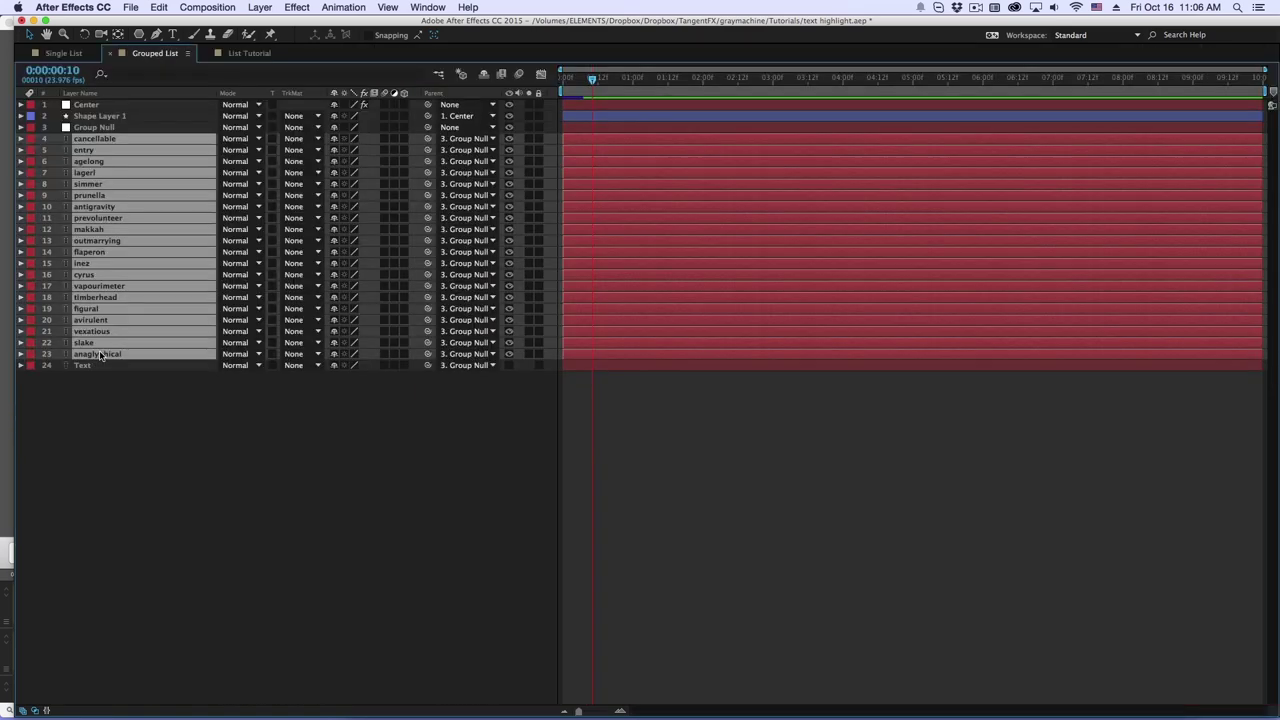
{"action": "key", "text": "grave"}
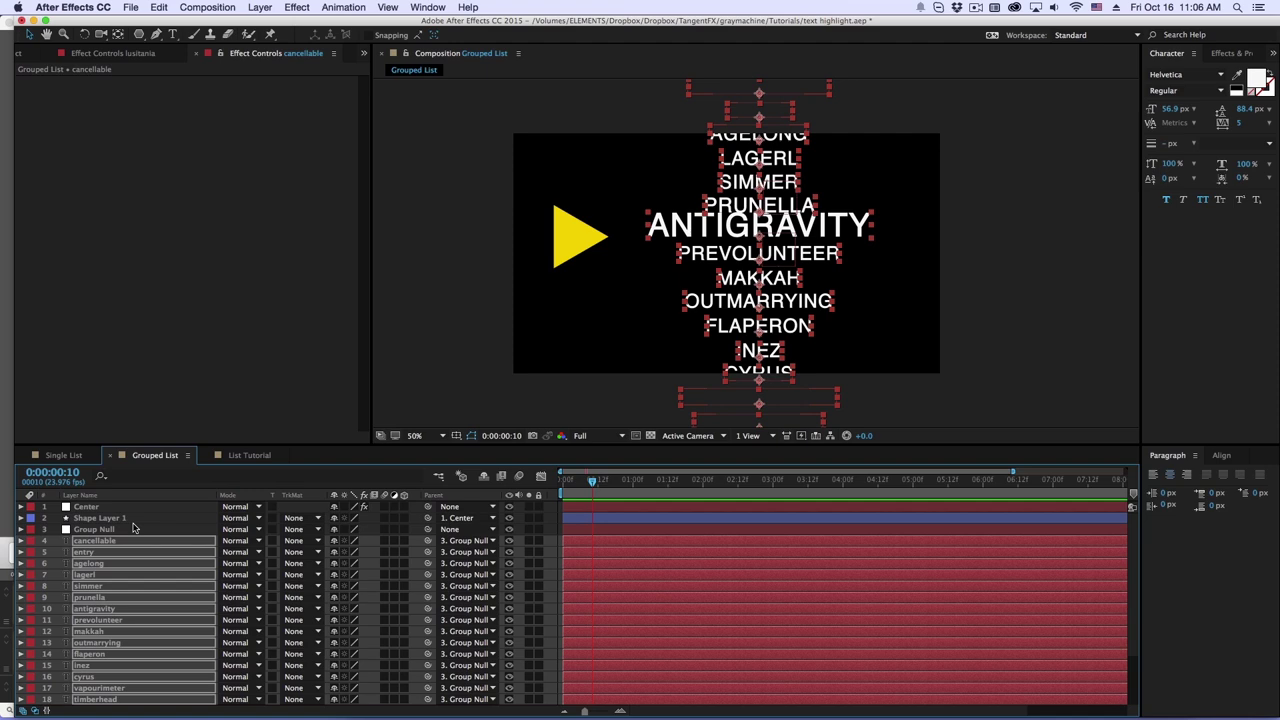
Step: Test the centered list's highlight by moving Group Null and the Center null around in the composition
{"action": "left_click", "coordinate": [133, 529]}
{"action": "mouse_move", "coordinate": [776, 197]}
{"action": "left_mouse_down"}
{"action": "mouse_move", "coordinate": [774, 292]}
{"action": "mouse_move", "coordinate": [769, 170]}
{"action": "mouse_move", "coordinate": [782, 327]}
{"action": "mouse_move", "coordinate": [790, 205]}
{"action": "mouse_move", "coordinate": [797, 253]}
{"action": "left_mouse_up"}
{"action": "left_click", "coordinate": [789, 241]}
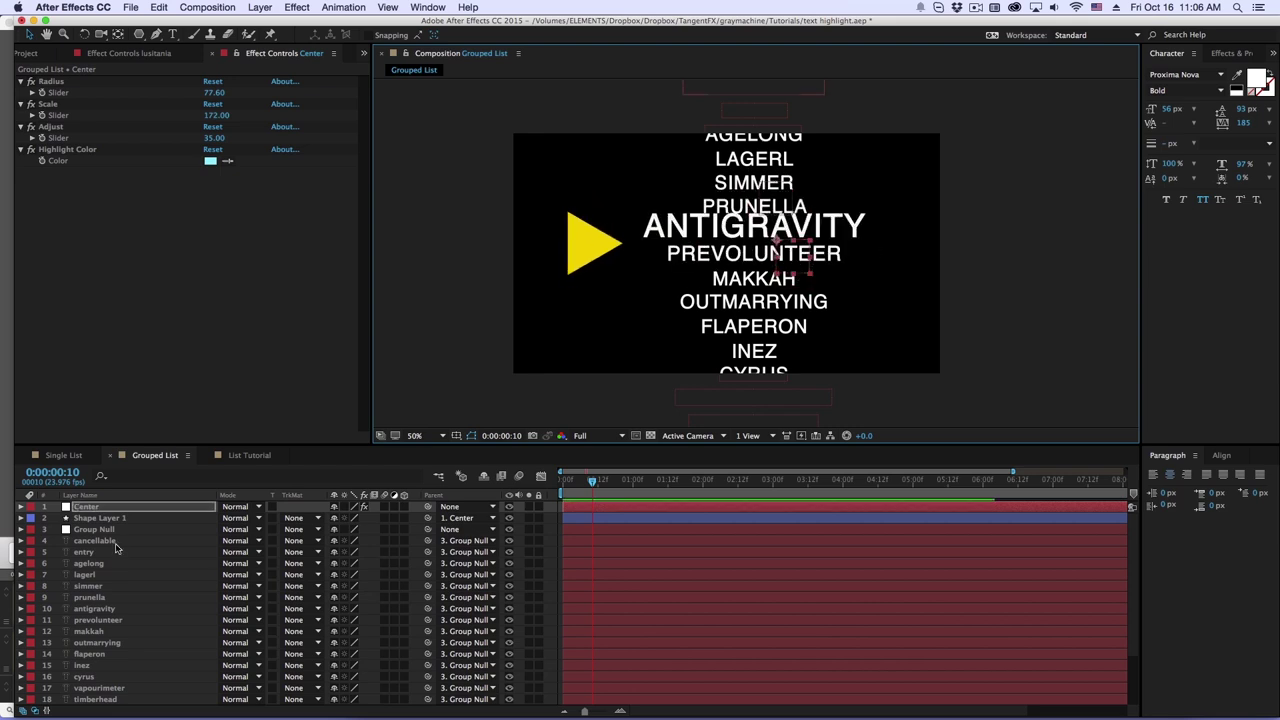
Step: Set the Anchor Point of all text layers from cancellable to anaglyphical to 0.0, 14.0, and shift the list slightly right with Group Null
{"action": "left_click", "coordinate": [114, 541]}
{"action": "key", "text": "space"}
{"action": "scroll", "coordinate": [127, 602], "scroll_direction": "down", "scroll_amount": 3}
{"action": "left_click", "coordinate": [122, 692], "text": "shift"}
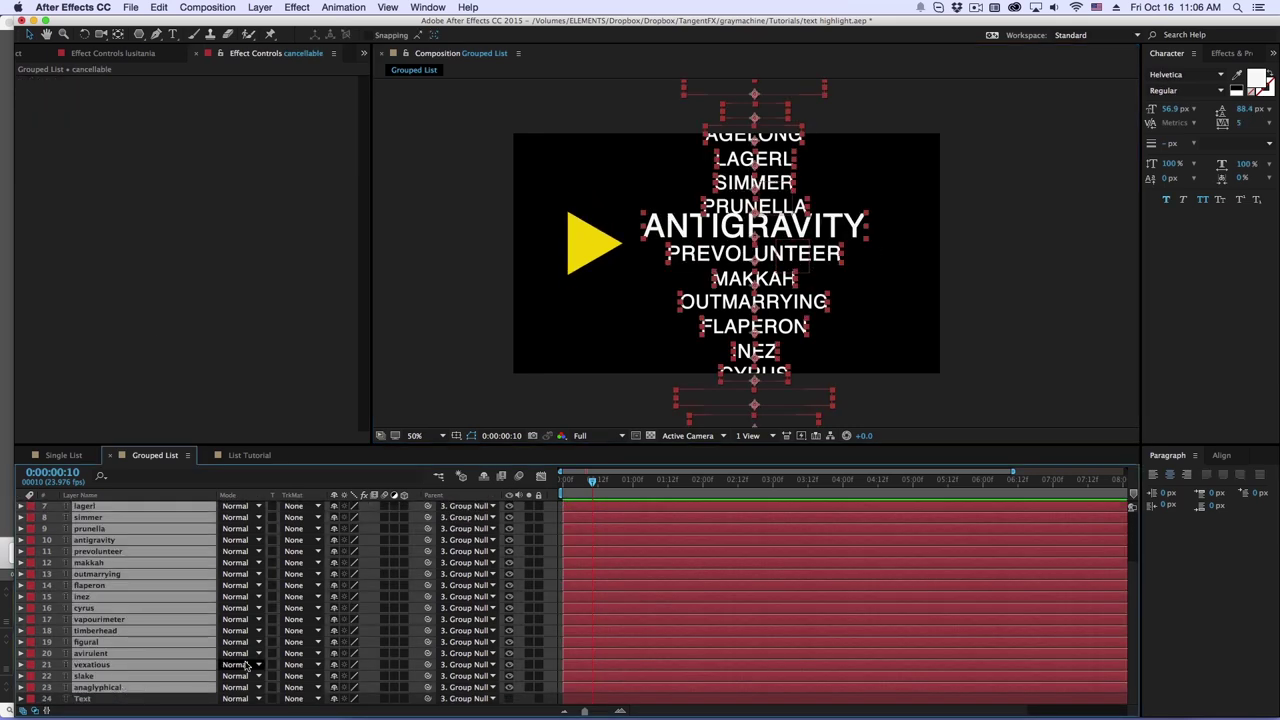
{"action": "key", "text": "a"}
{"action": "left_click_drag", "start_coordinate": [347, 565], "coordinate": [355, 564]}
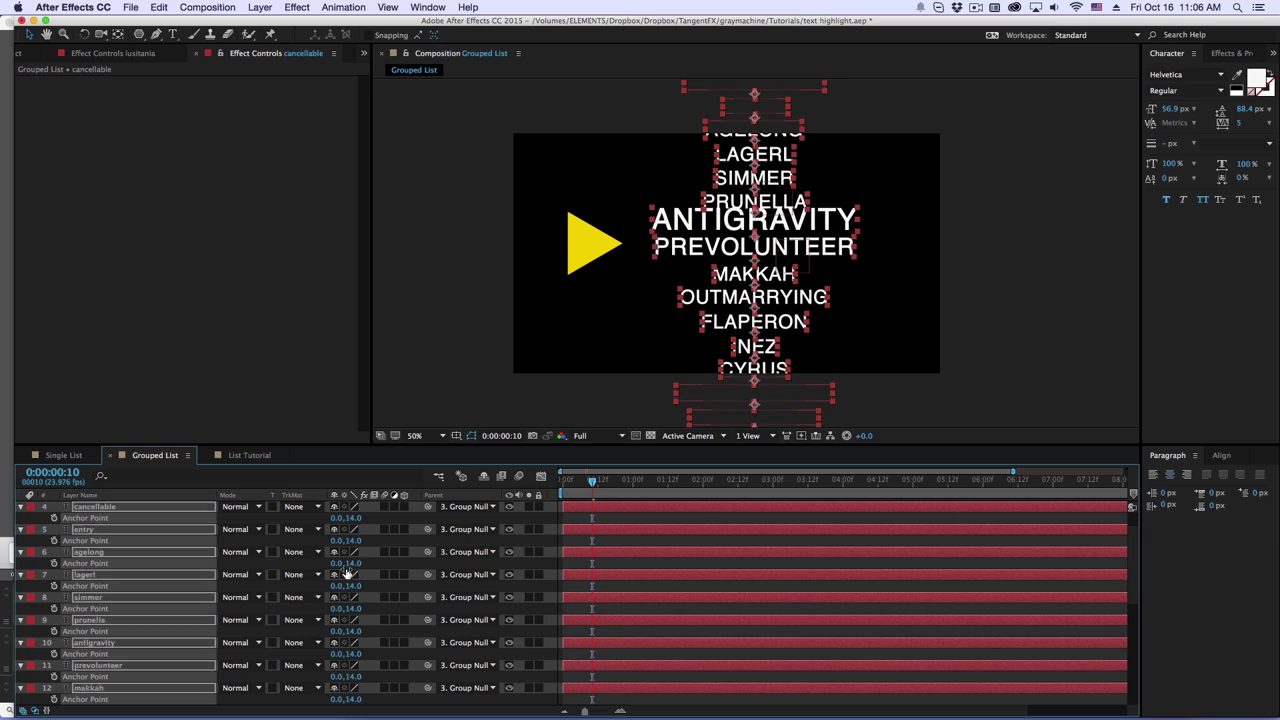
{"action": "key", "text": "a"}
{"action": "scroll", "coordinate": [120, 521], "scroll_direction": "up", "scroll_amount": 1}
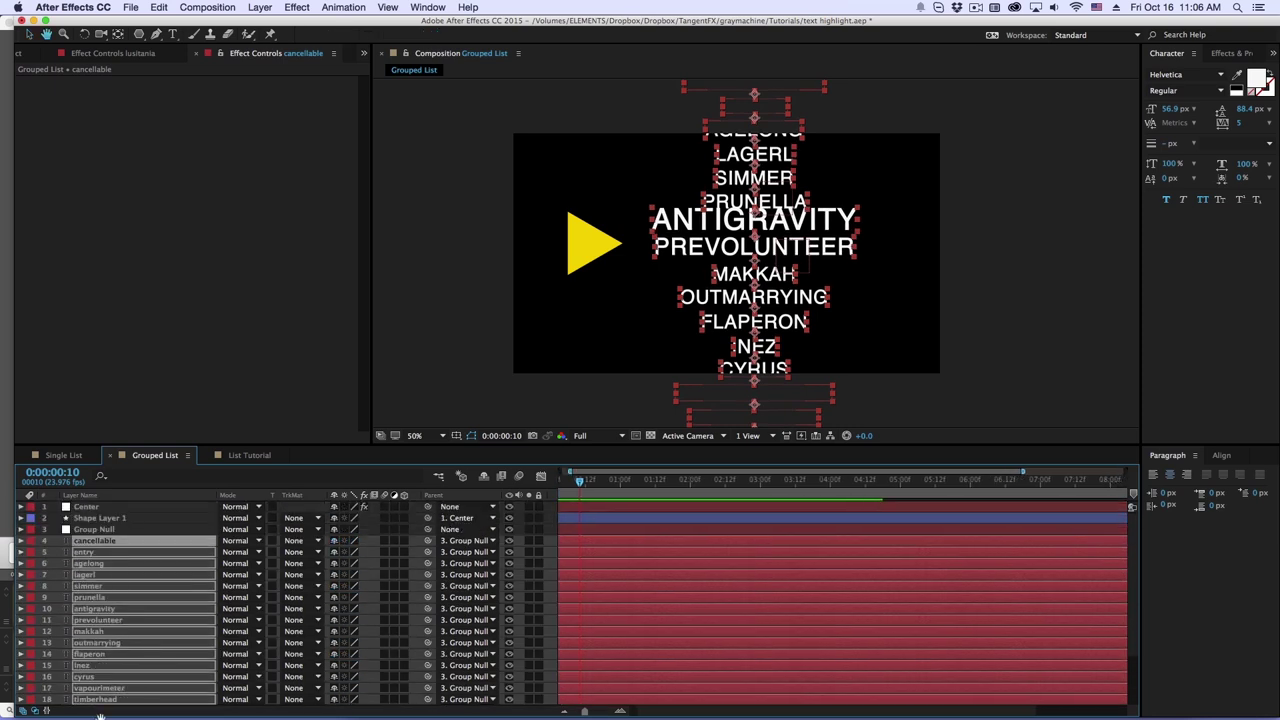
{"action": "left_click", "coordinate": [112, 529]}
{"action": "mouse_move", "coordinate": [771, 200]}
{"action": "left_mouse_down"}
{"action": "mouse_move", "coordinate": [774, 306]}
{"action": "mouse_move", "coordinate": [783, 159]}
{"action": "mouse_move", "coordinate": [763, 116]}
{"action": "mouse_move", "coordinate": [775, 308]}
{"action": "mouse_move", "coordinate": [766, 121]}
{"action": "mouse_move", "coordinate": [784, 130]}
{"action": "mouse_move", "coordinate": [785, 243]}
{"action": "mouse_move", "coordinate": [799, 167]}
{"action": "mouse_move", "coordinate": [793, 205]}
{"action": "left_mouse_up"}
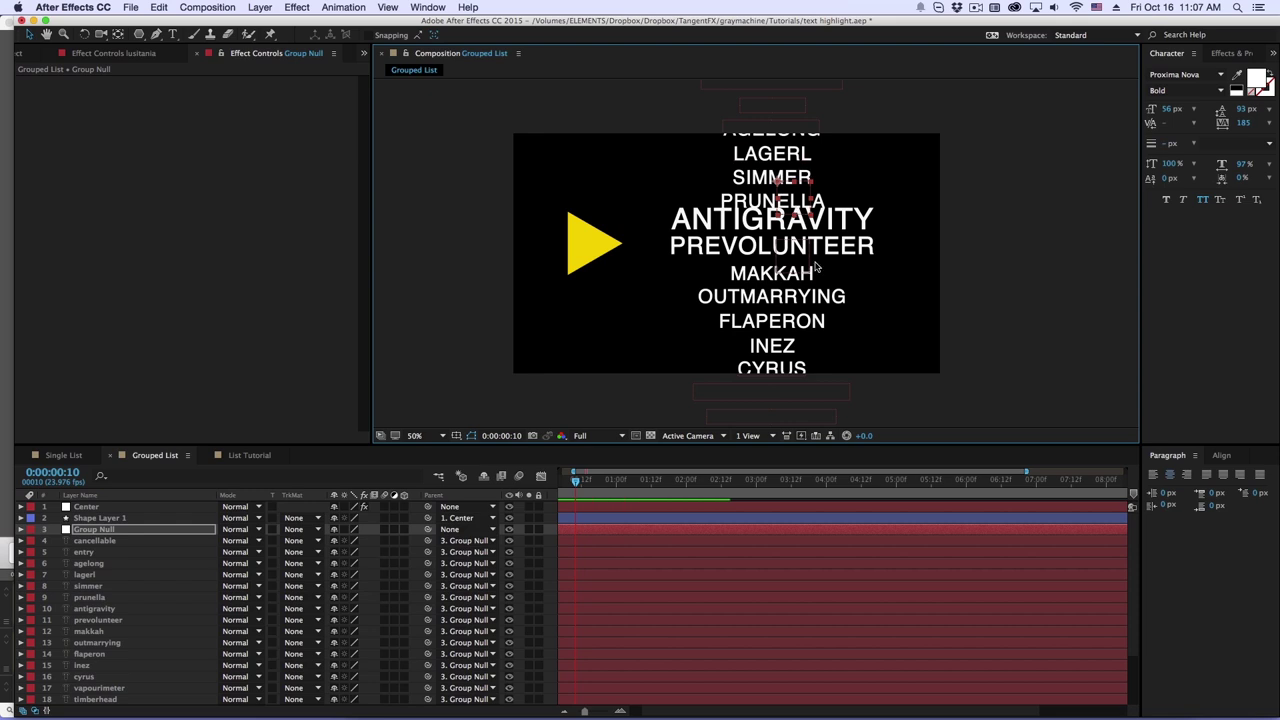
Step: Left-align the text of all layers from cancellable to anaglyphical, pausing the preview refresh while the change is applied
{"action": "left_click", "coordinate": [109, 541]}
{"action": "key", "text": "space"}
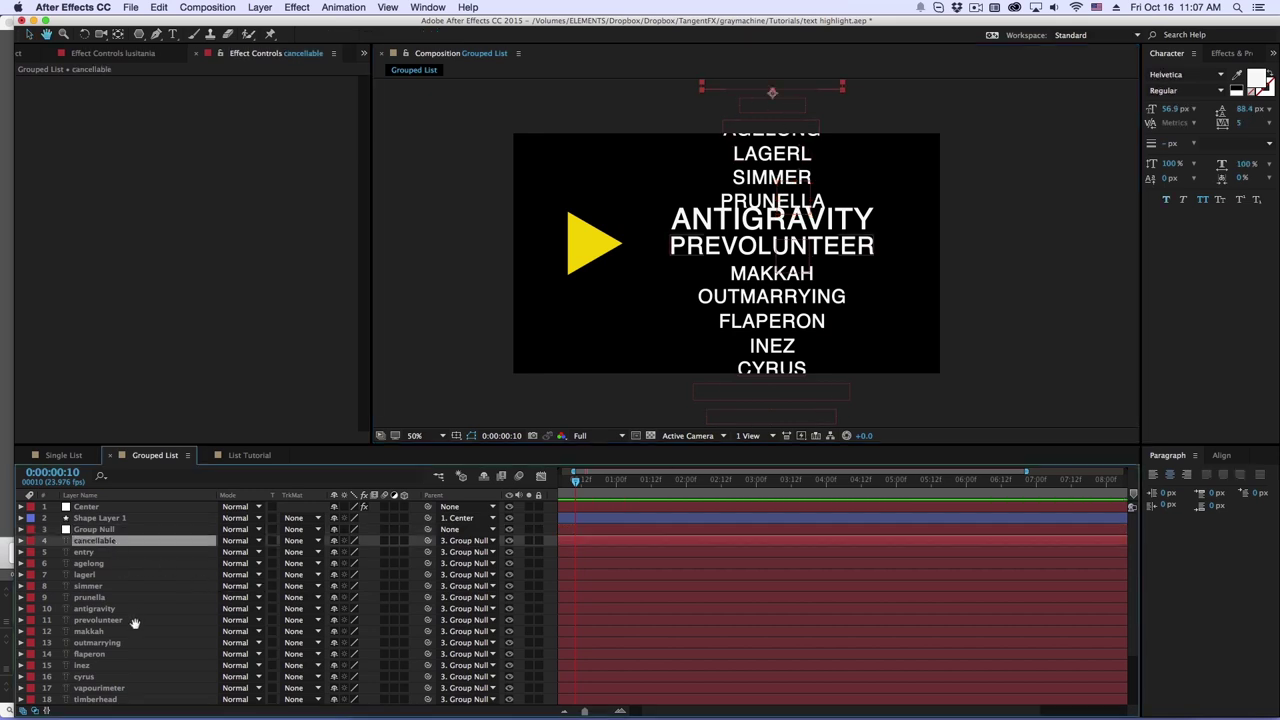
{"action": "scroll", "coordinate": [135, 623], "scroll_direction": "down", "scroll_amount": 3}
{"action": "left_click", "coordinate": [115, 688], "text": "shift"}
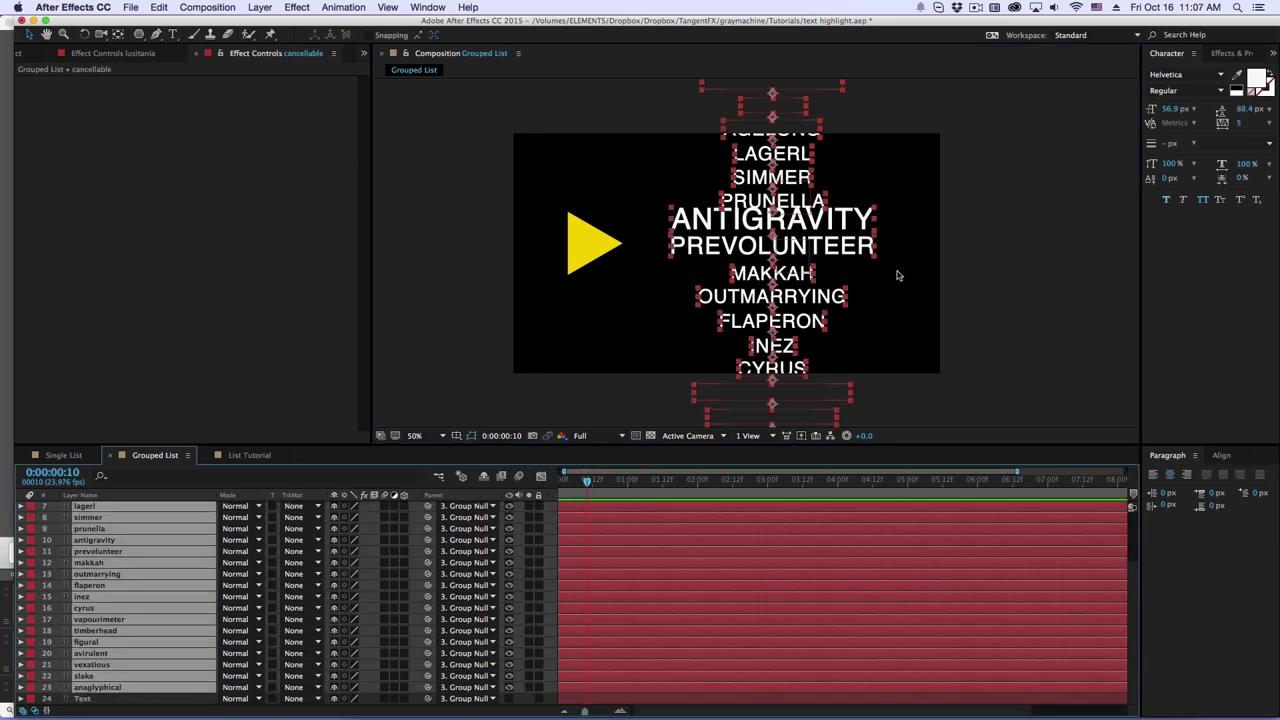
{"action": "left_click", "coordinate": [1156, 474]}
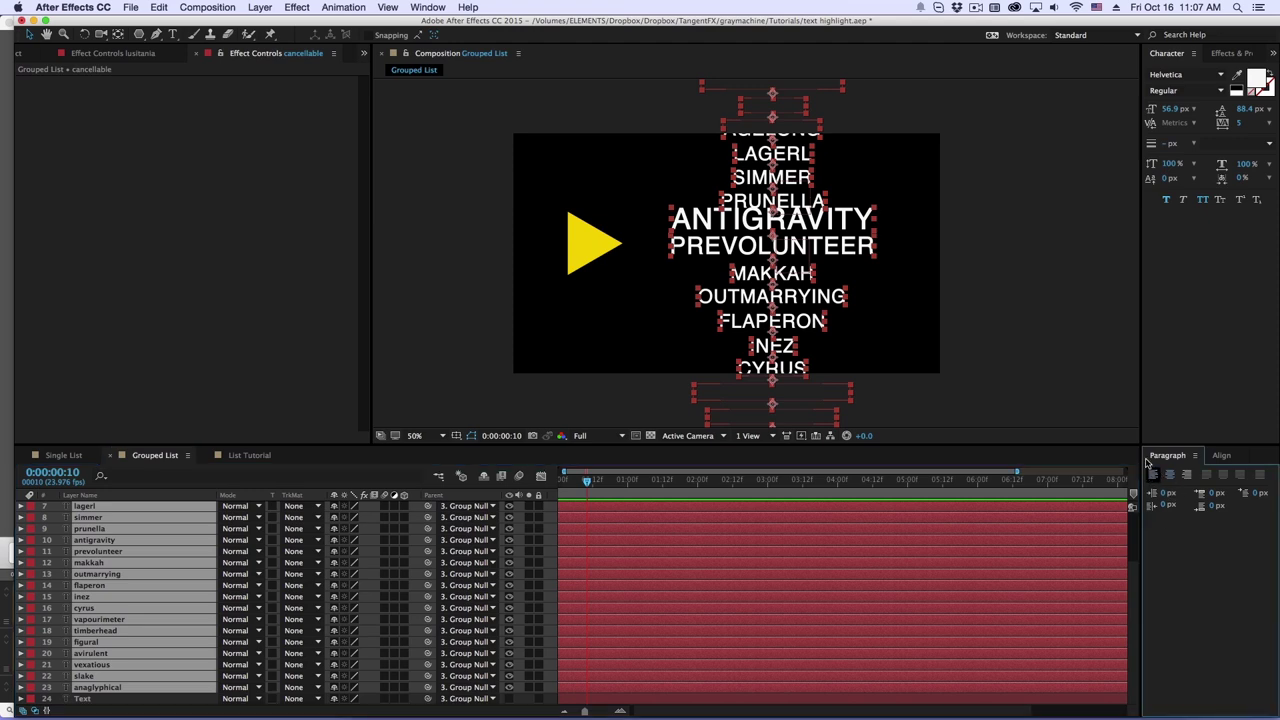
{"action": "key", "text": "Caps_Lock"}
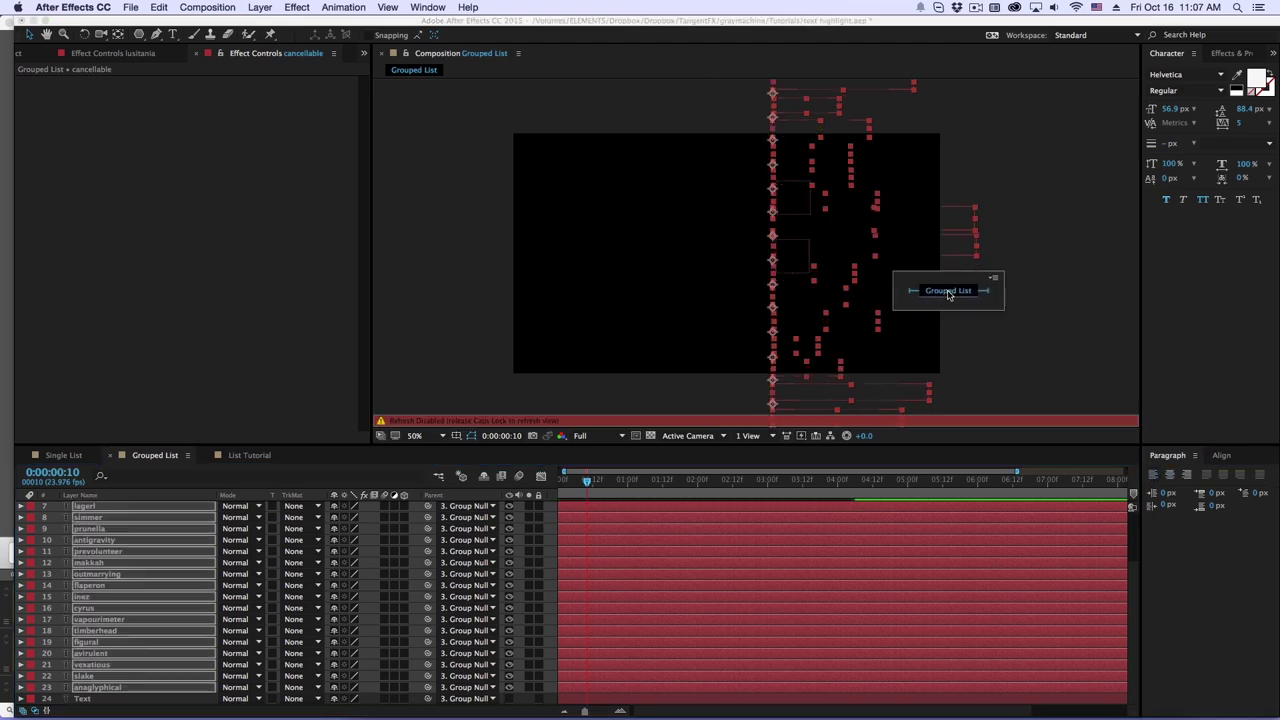
{"action": "left_click", "coordinate": [1072, 204]}
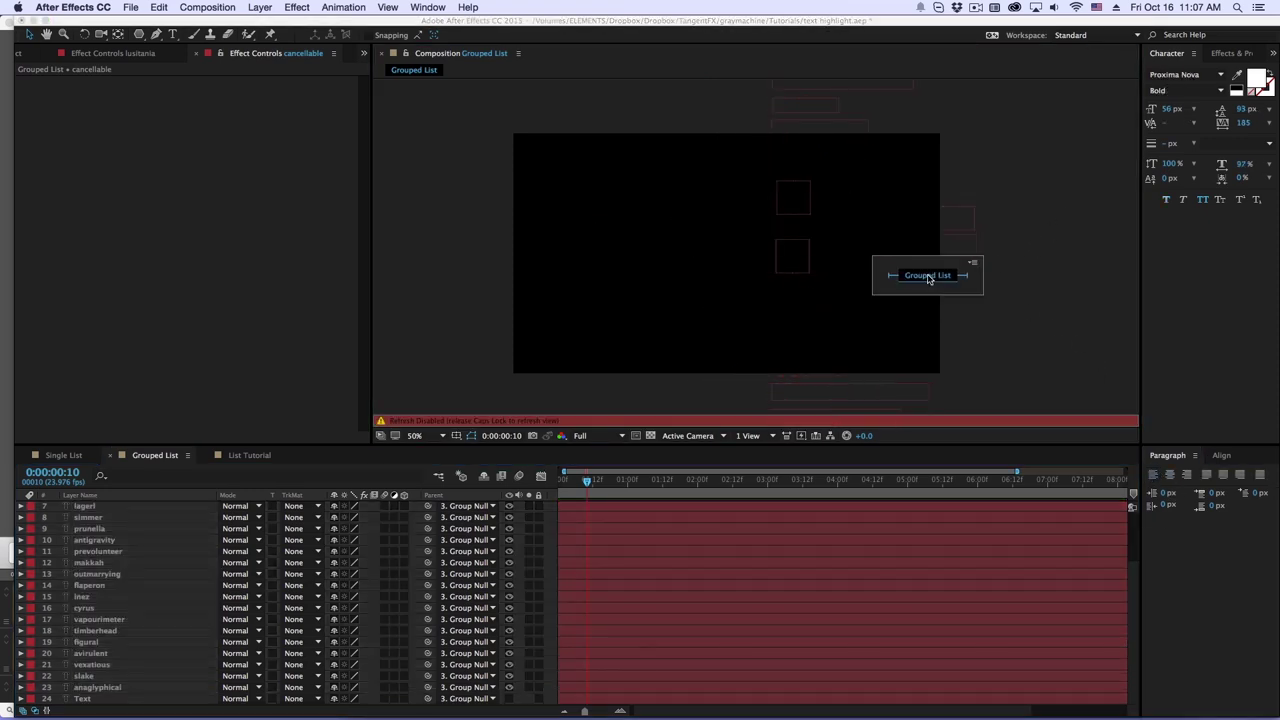
{"action": "key", "text": "Caps_Lock"}
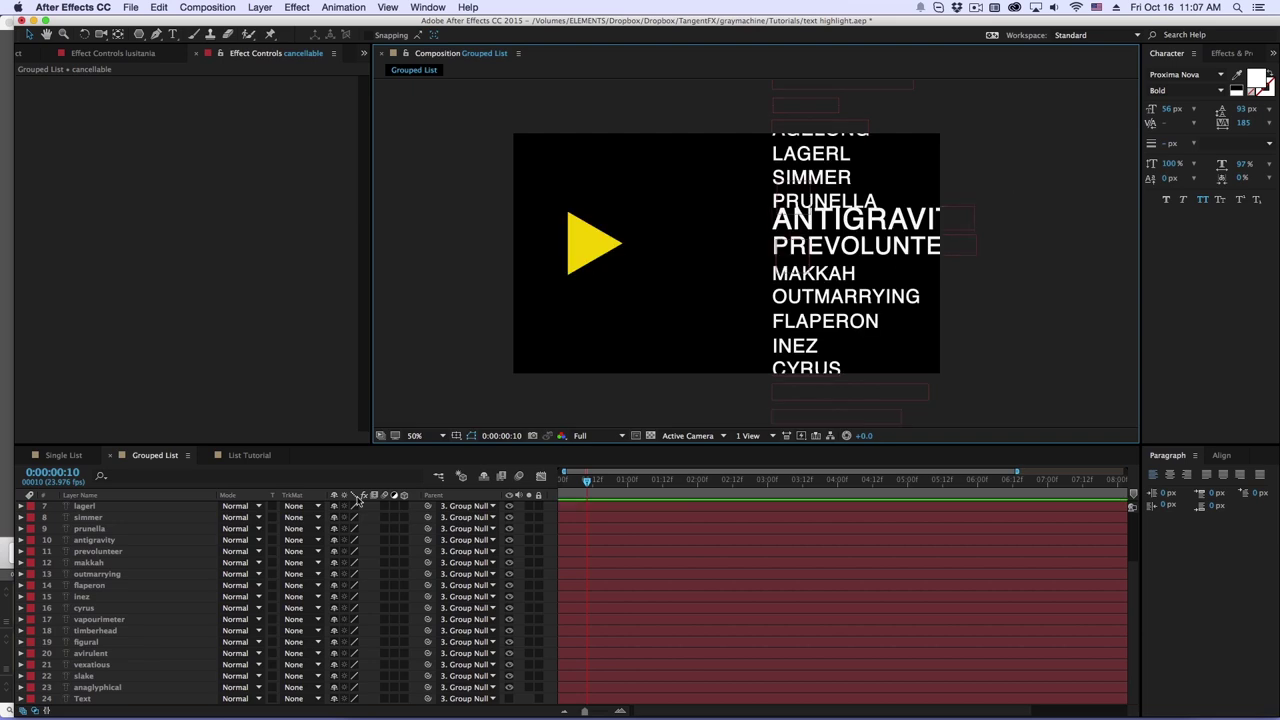
Step: Move the Center null down beside FLAPERON, and shift the left-aligned list up and to the left with Group Null
{"action": "scroll", "coordinate": [94, 541], "scroll_direction": "up", "scroll_amount": 3}
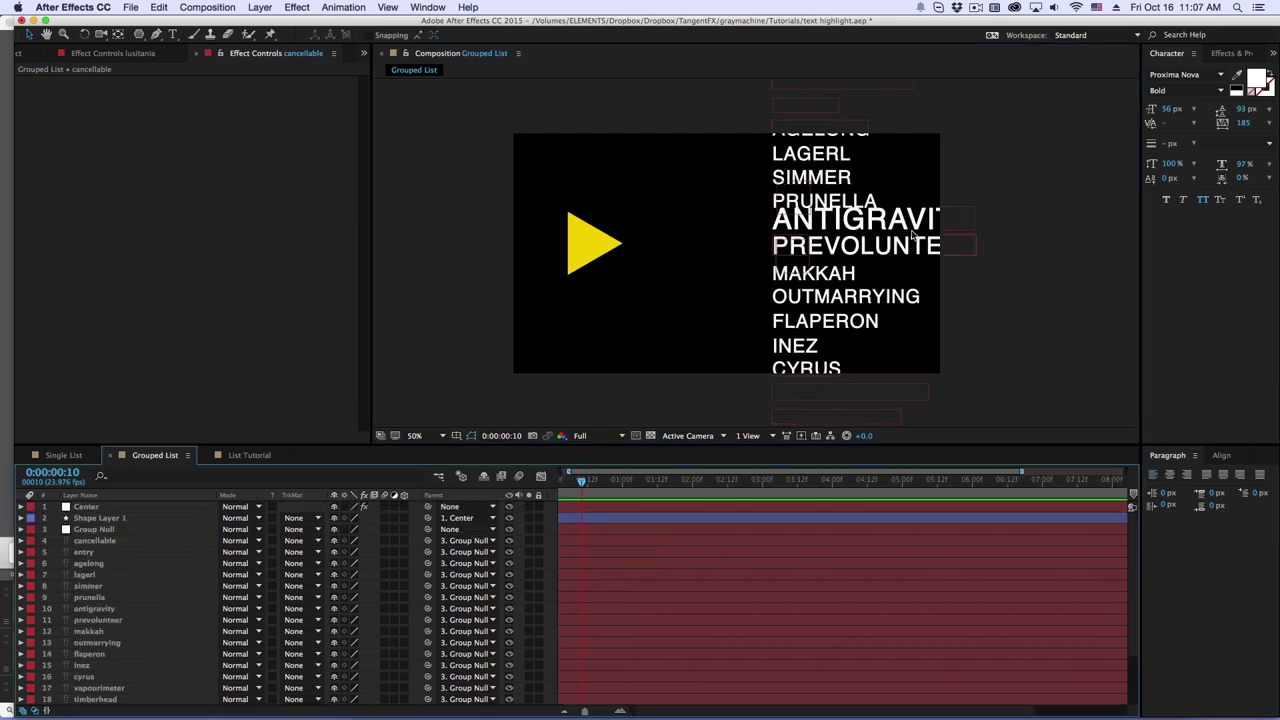
{"action": "left_click_drag", "start_coordinate": [781, 261], "coordinate": [791, 371]}
{"action": "left_click", "coordinate": [131, 529]}
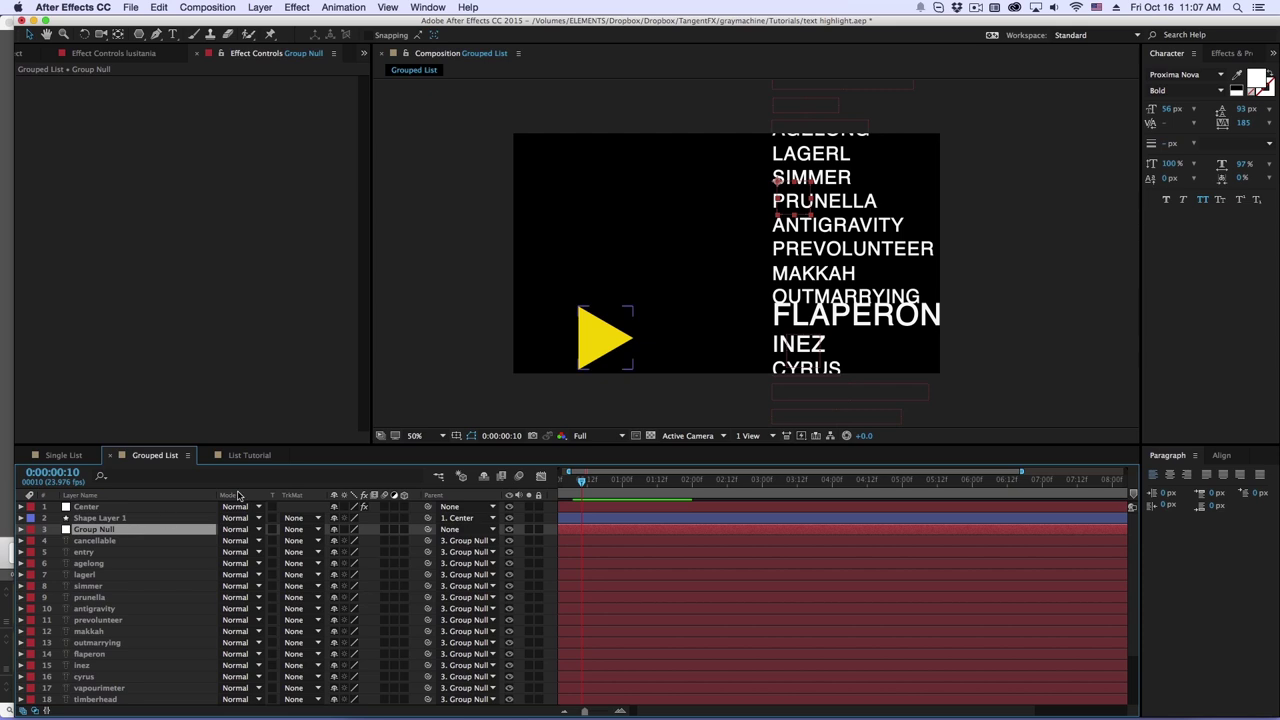
{"action": "left_click_drag", "start_coordinate": [812, 205], "coordinate": [720, 117]}
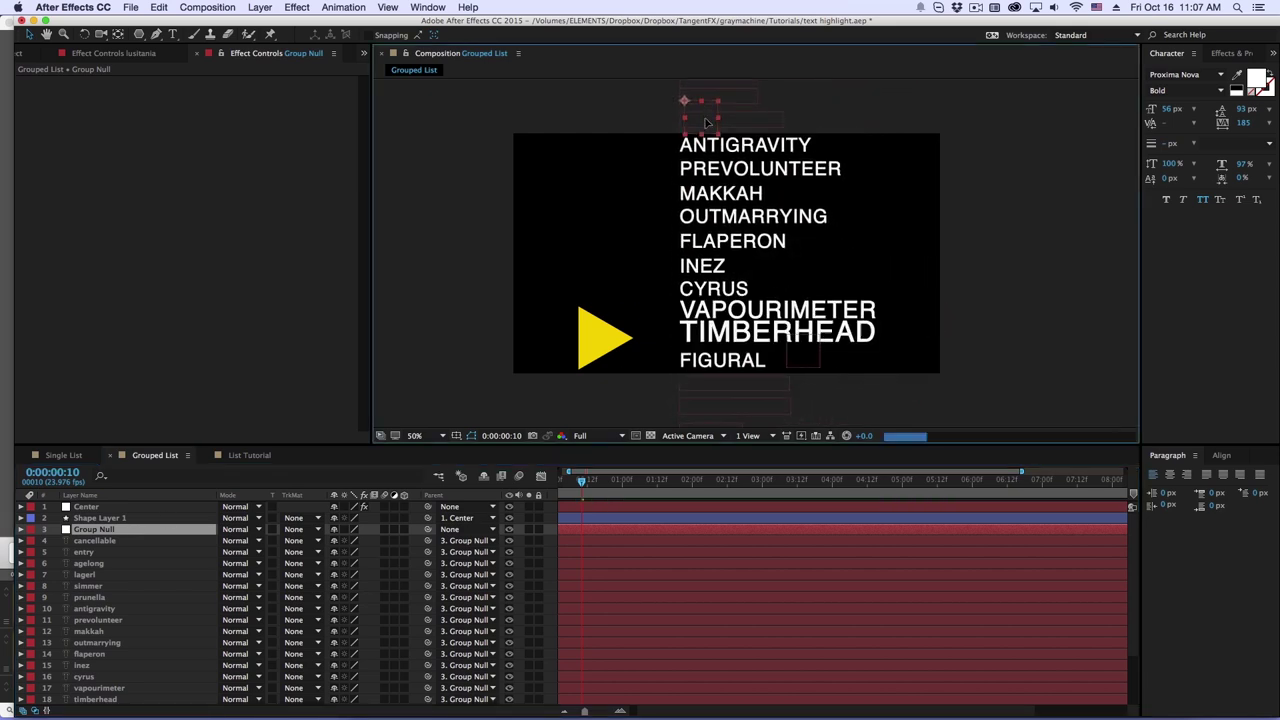
Step: Move the yellow triangle closer to the list and test the highlight by moving the Center null between TIMBERHEAD and VAPOURIMETER
{"action": "left_click_drag", "start_coordinate": [800, 356], "coordinate": [773, 345]}
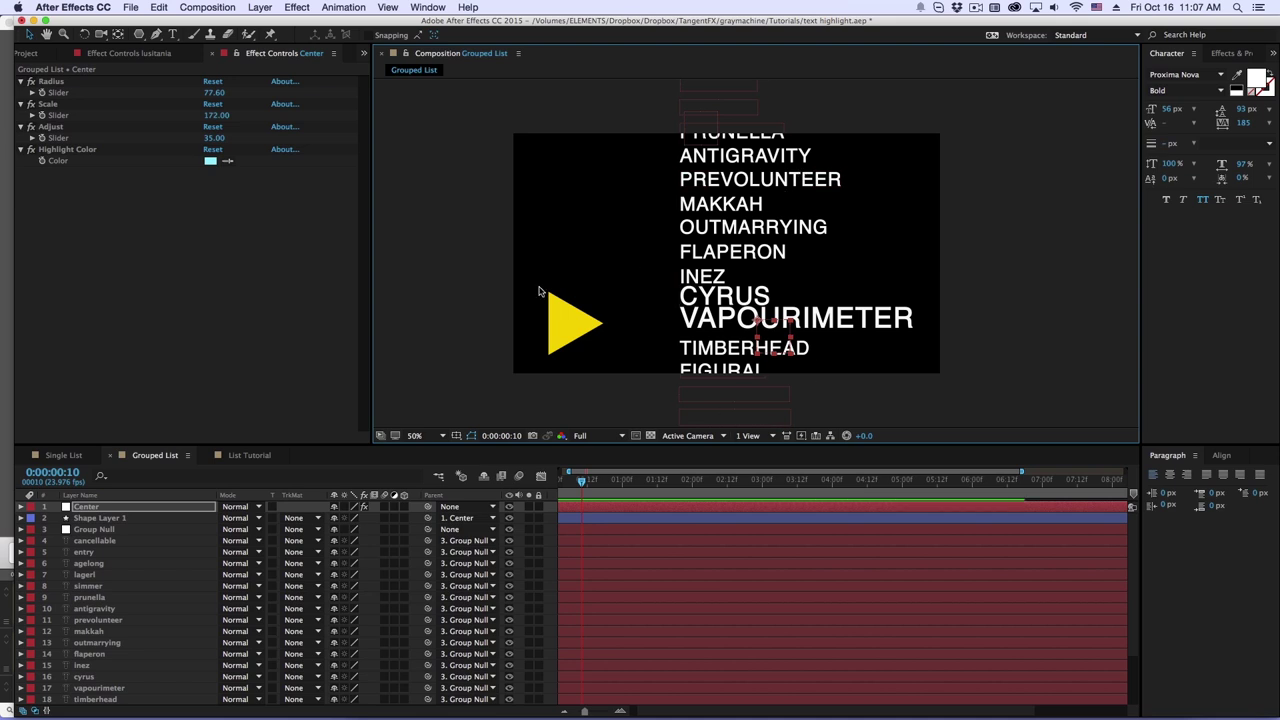
{"action": "left_click_drag", "start_coordinate": [768, 338], "coordinate": [738, 418]}
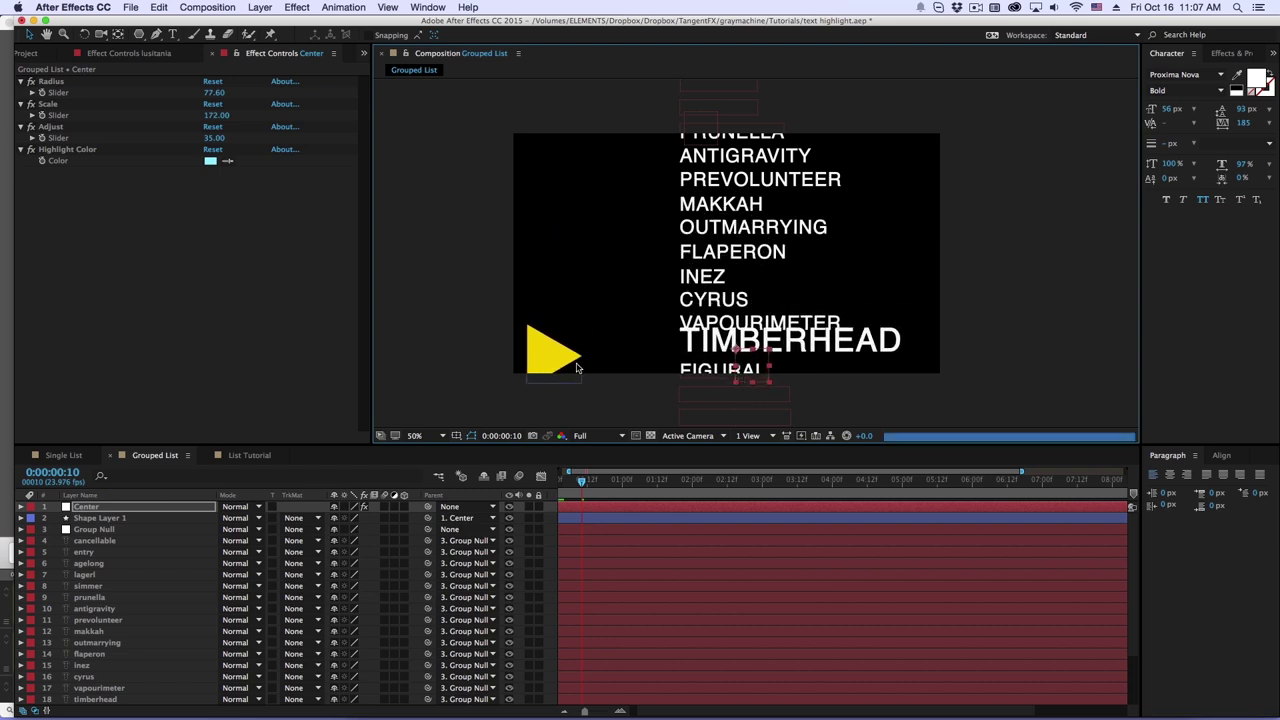
{"action": "left_click_drag", "start_coordinate": [572, 350], "coordinate": [618, 352]}
{"action": "mouse_move", "coordinate": [736, 413]}
{"action": "left_mouse_down"}
{"action": "mouse_move", "coordinate": [731, 221]}
{"action": "mouse_move", "coordinate": [735, 413]}
{"action": "left_mouse_up"}
{"action": "left_click_drag", "start_coordinate": [745, 366], "coordinate": [743, 335]}
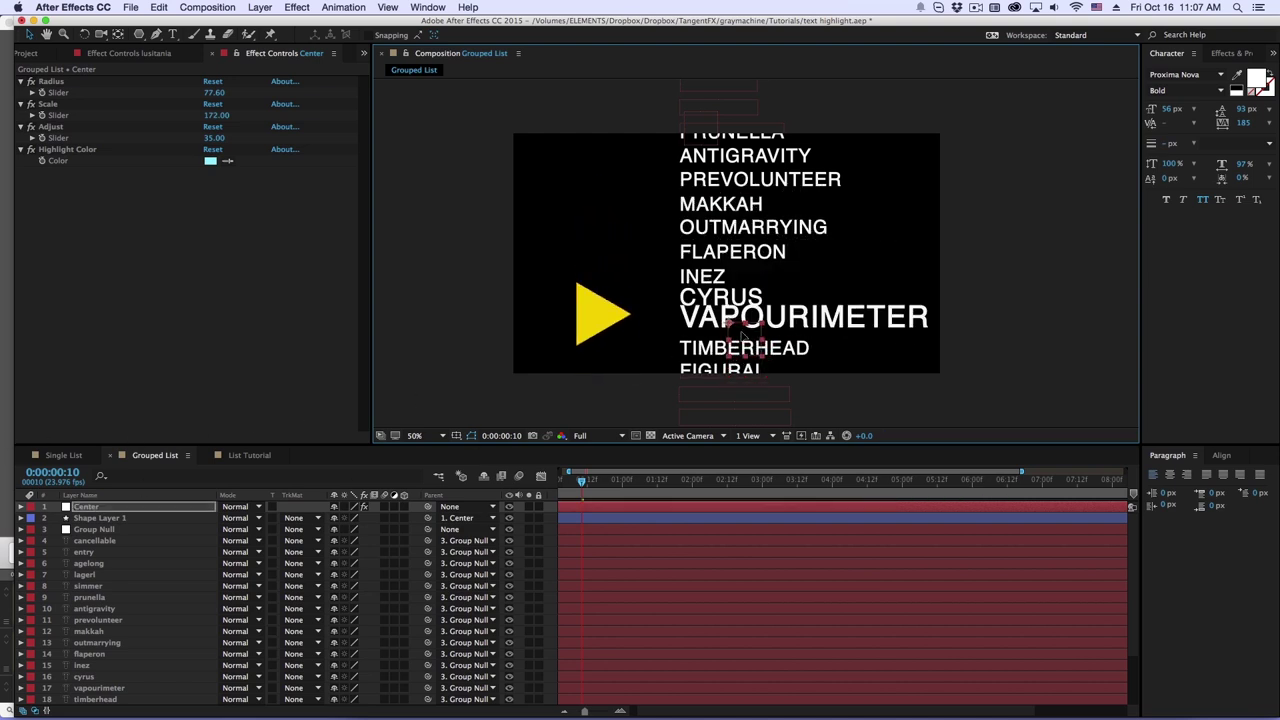